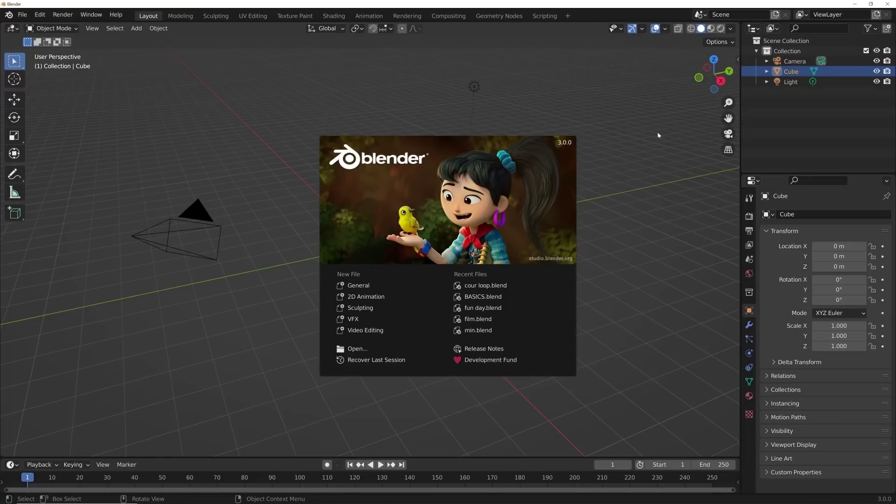
Dismiss the splash screen and delete the default camera, cube and light
left_click(540, 134)
left_click_drag(545, 95, 170, 353)
key("Delete")
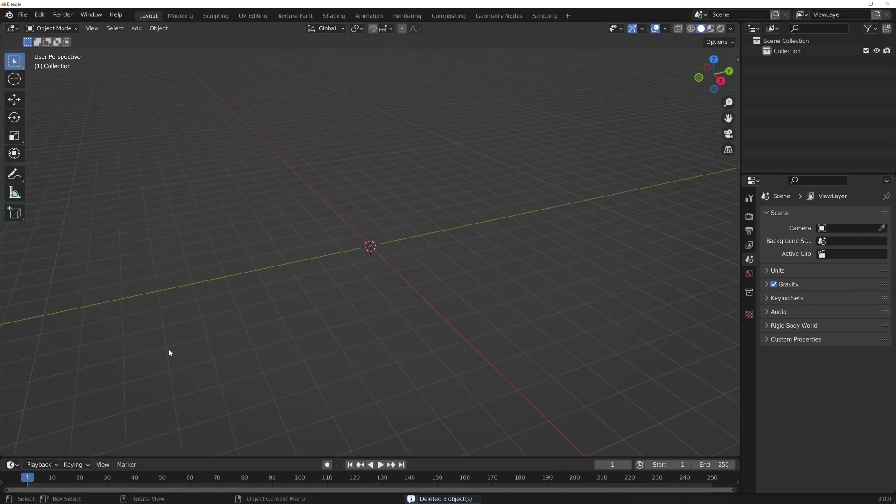
Add a cylinder mesh to the empty scene and rotate it 90° about the X axis
key("shift+a")
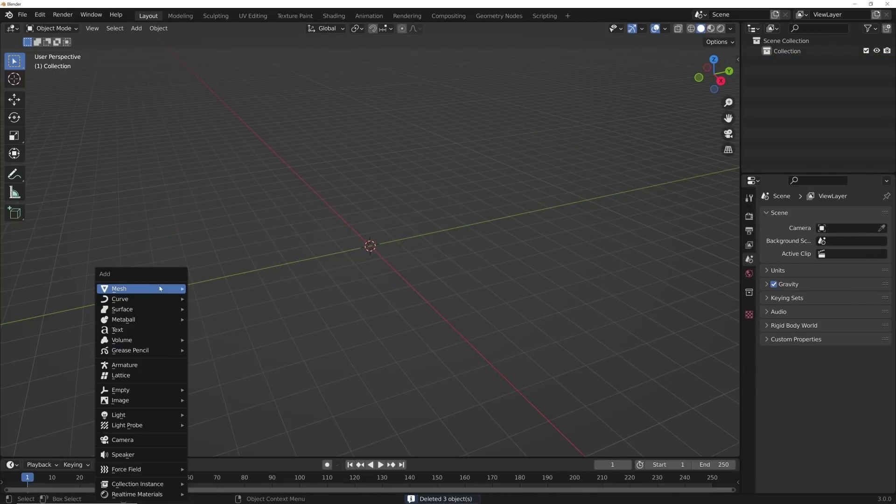
mouse_move(160, 289)
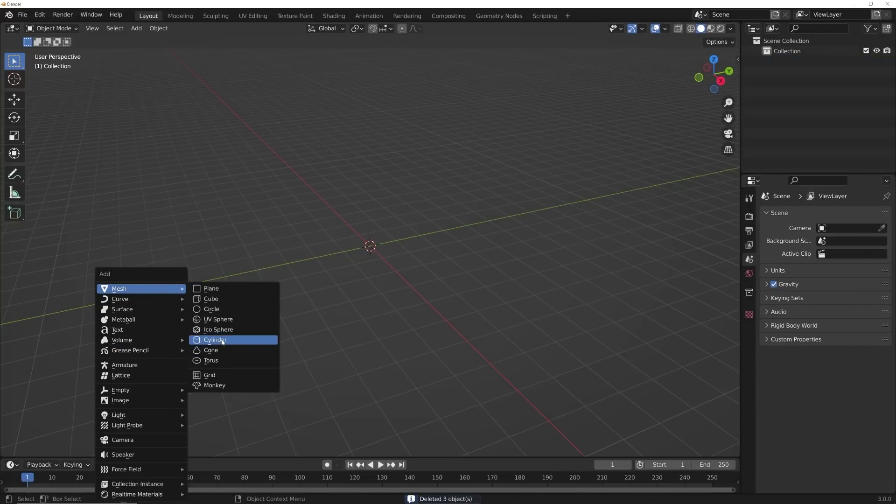
left_click(223, 342)
key("r")
type("x")
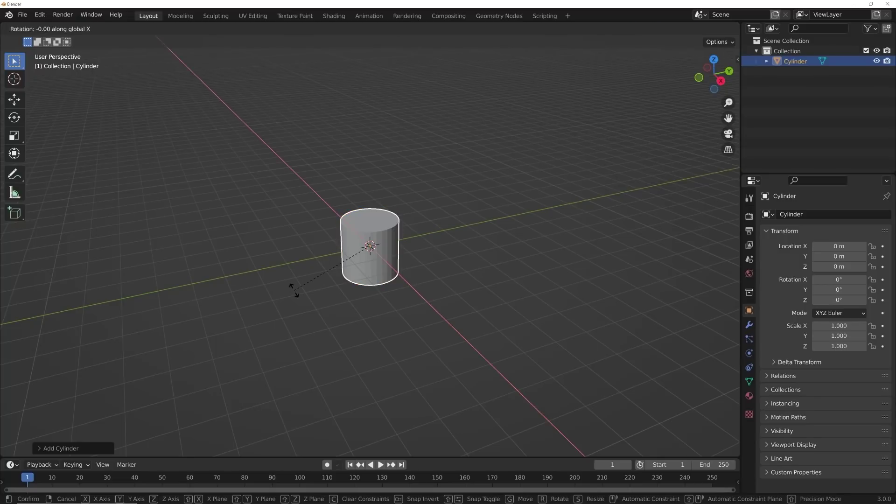
type("90")
key("Return")
Stretch the cylinder lengthwise by scaling it by a factor of 8 along its local Z axis
key("s")
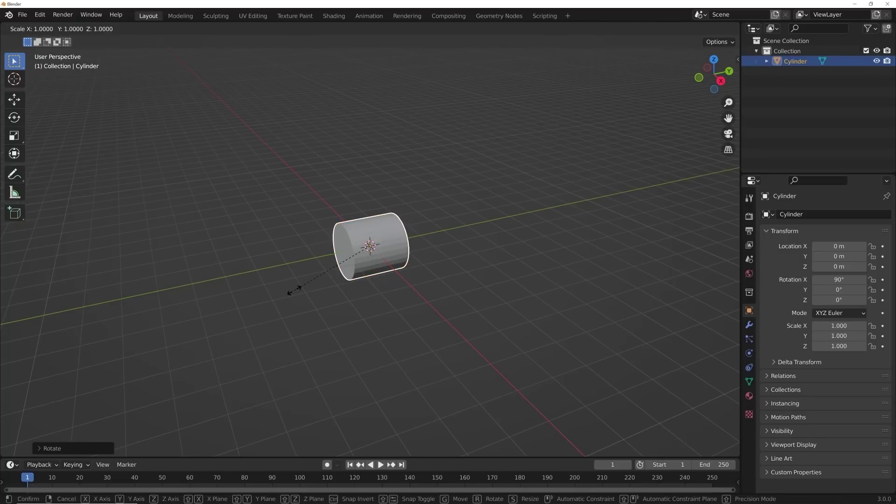
type("z8")
key("Return")
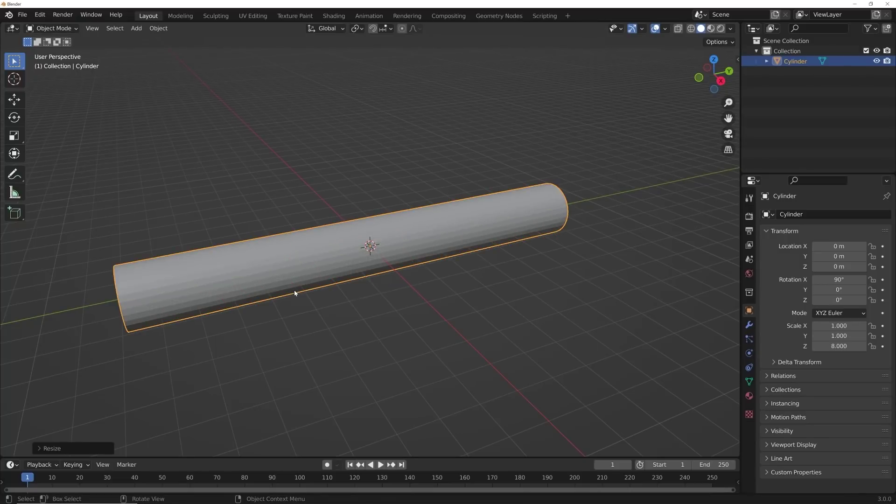
Delete both circular end-cap faces of the cylinder to leave an open tube
middle_click_drag(294, 289, 381, 272)
key("Tab")
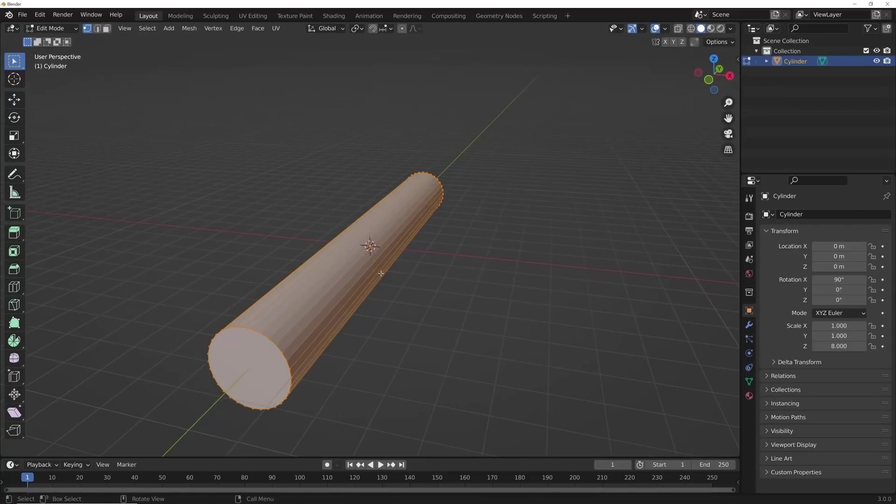
left_click(106, 29)
key("alt+a")
middle_click_drag(262, 298, 155, 216)
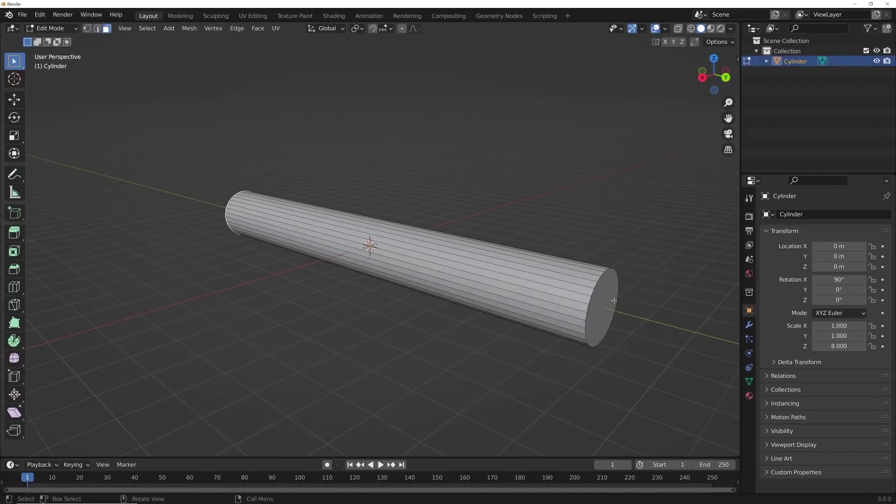
middle_click_drag(614, 301, 549, 292)
left_click(549, 292, "shift")
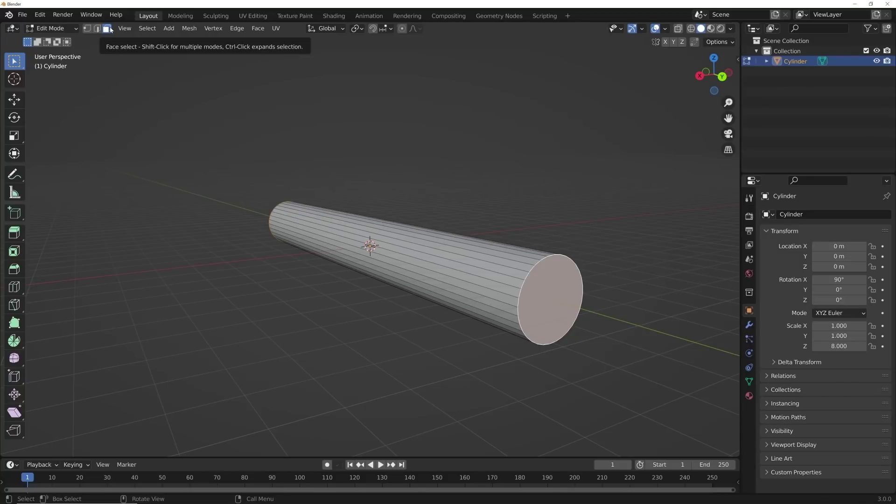
key("x")
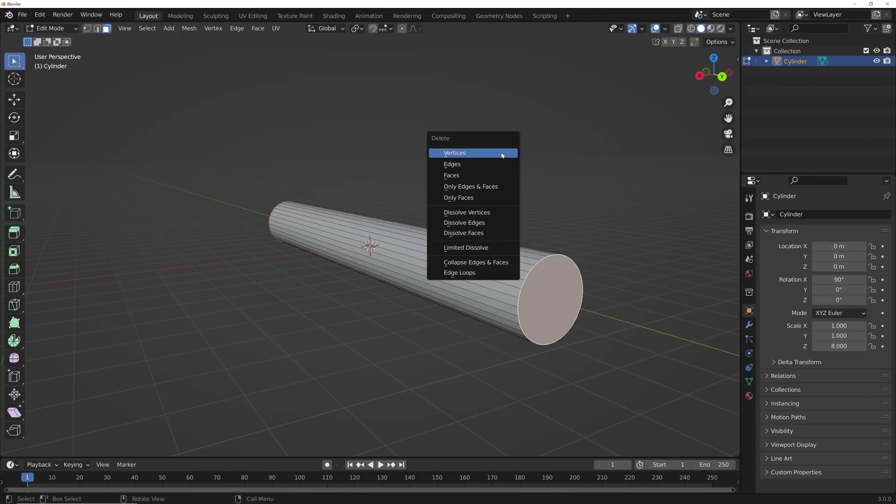
left_click(471, 172)
Add loop cuts around the tube along its length, with the number of cuts set to 37
middle_click_drag(470, 172, 487, 221)
key("a")
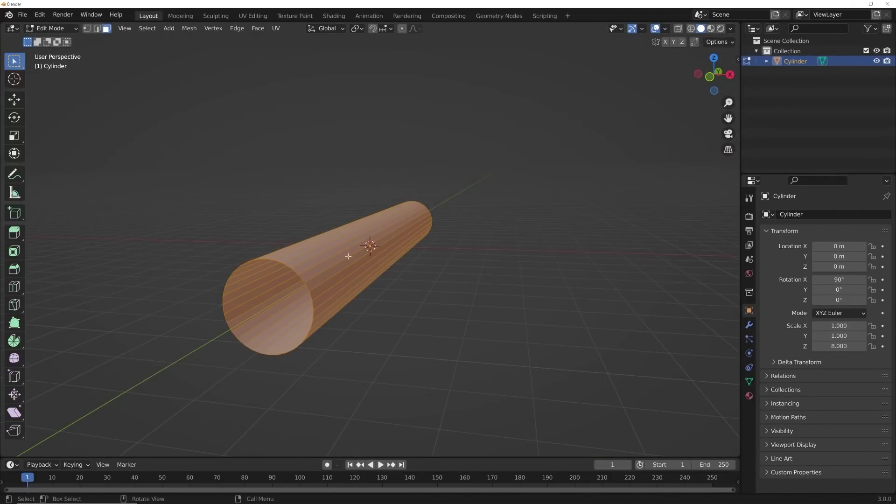
left_click(14, 286)
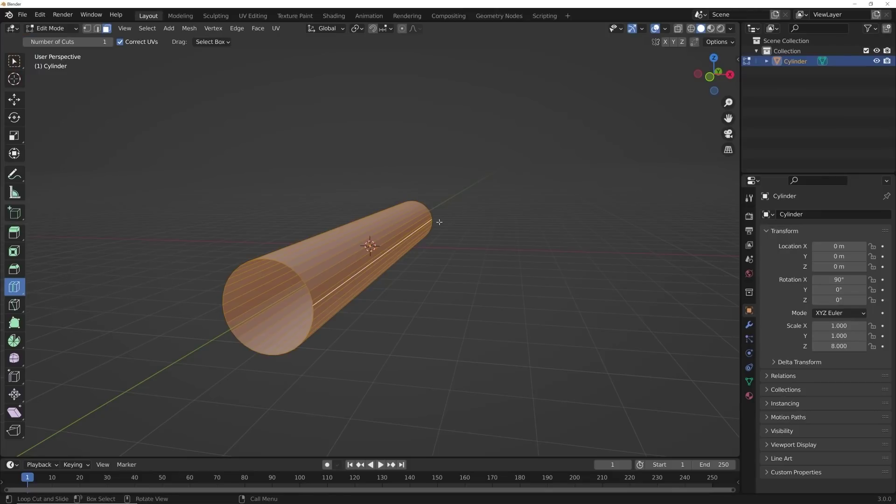
left_click(381, 224)
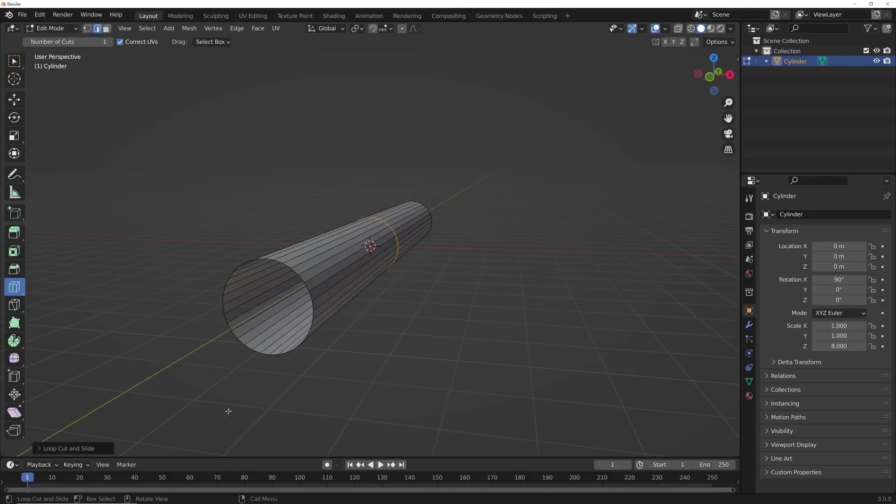
left_click(77, 447)
double_click(132, 366)
type("37")
key("Return")
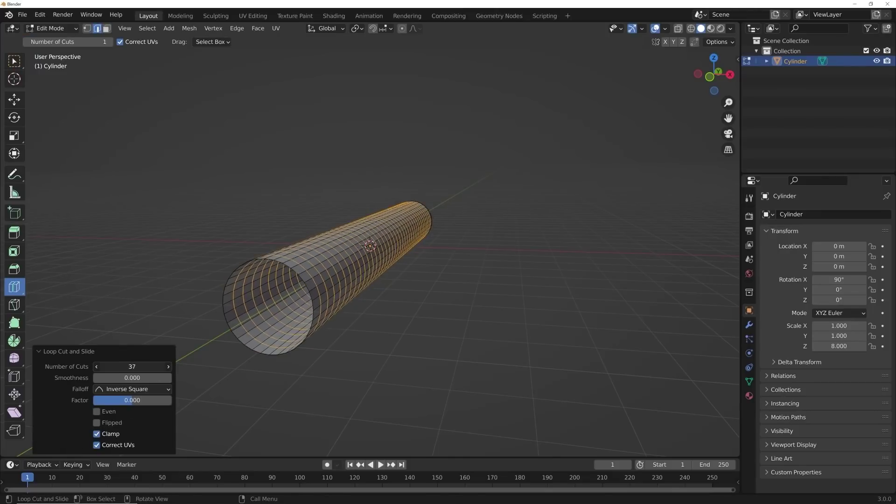
Raise the number of loop cuts to 47, increase it further for a denser mesh, and return to Object Mode
double_click(132, 366)
type("47")
key("Return")
middle_click_drag(355, 252, 420, 240)
scroll(303, 264, "up", 4)
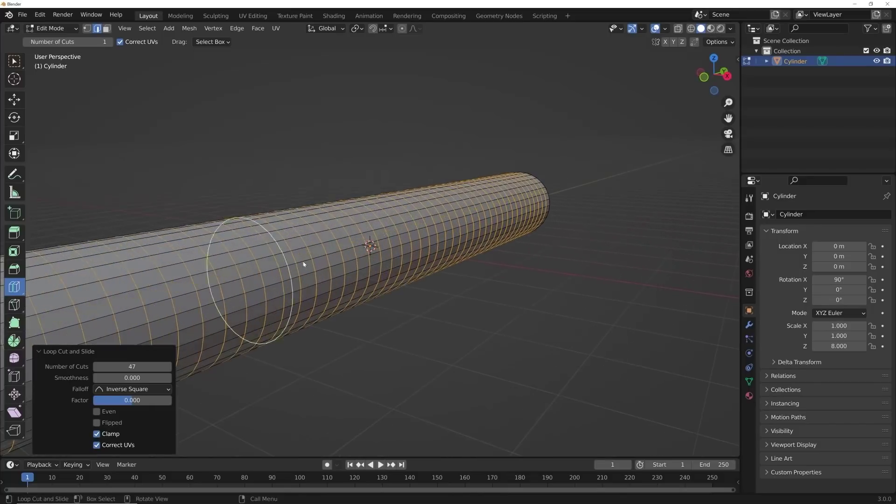
middle_click_drag(304, 264, 290, 270)
left_click_drag(132, 366, 173, 367)
key("Tab")
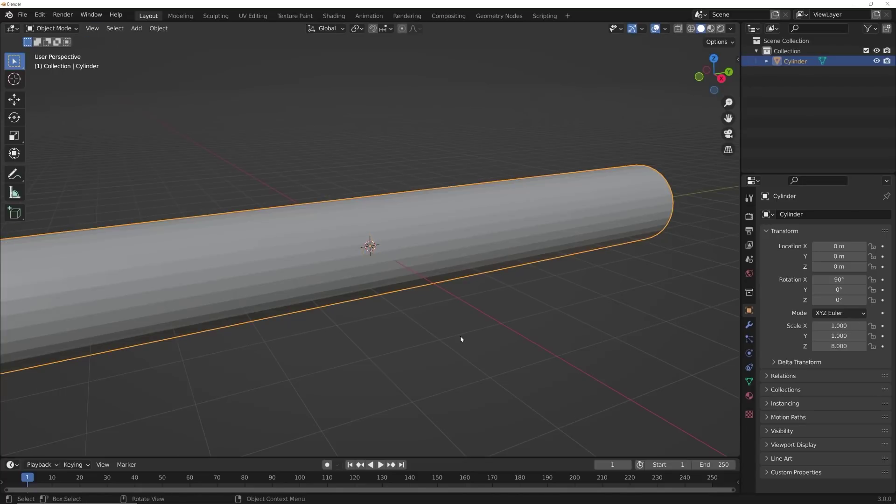
Subdivide the whole tube mesh with 1 cut and a smoothness of 1.000, and return to Object Mode
key("Tab")
key("a")
middle_click_drag(452, 299, 486, 292)
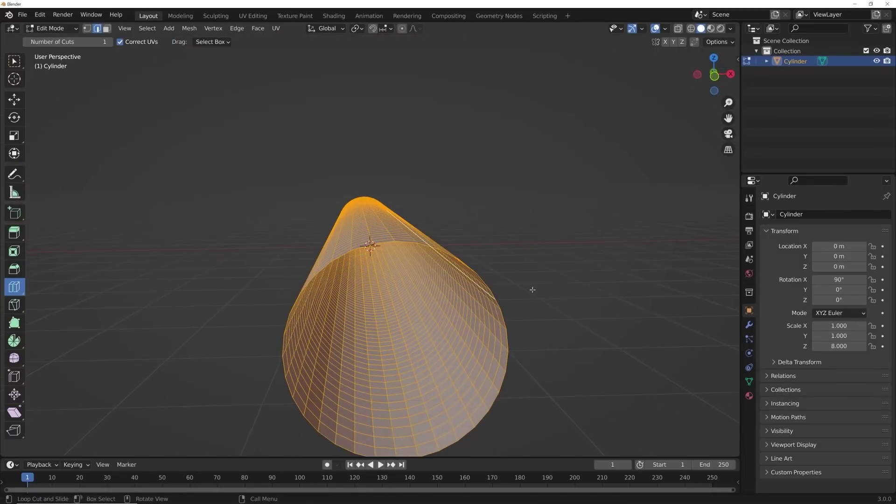
middle_click_drag(551, 248, 524, 246)
key("Tab")
right_click(526, 246)
left_click(529, 246)
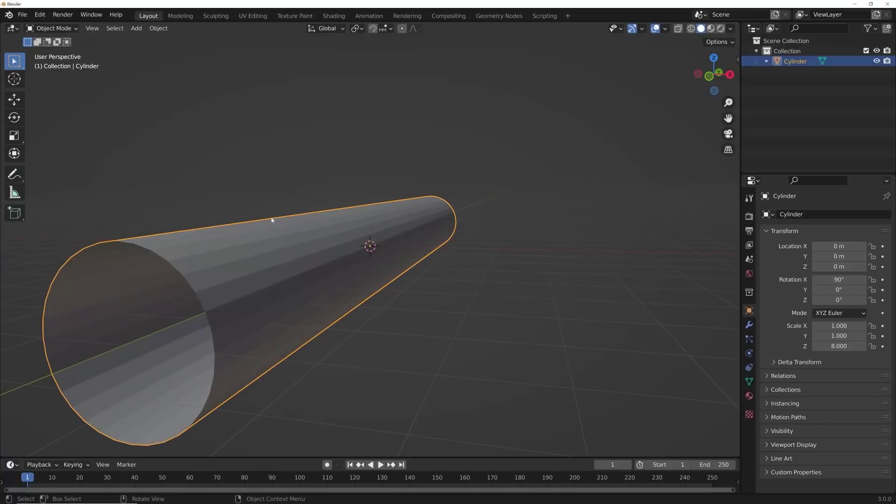
key("Tab")
right_click(407, 240)
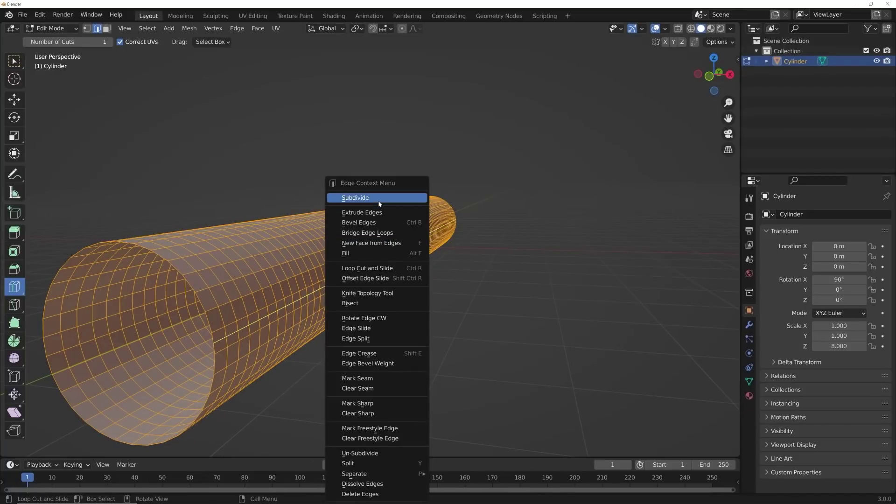
left_click(378, 198)
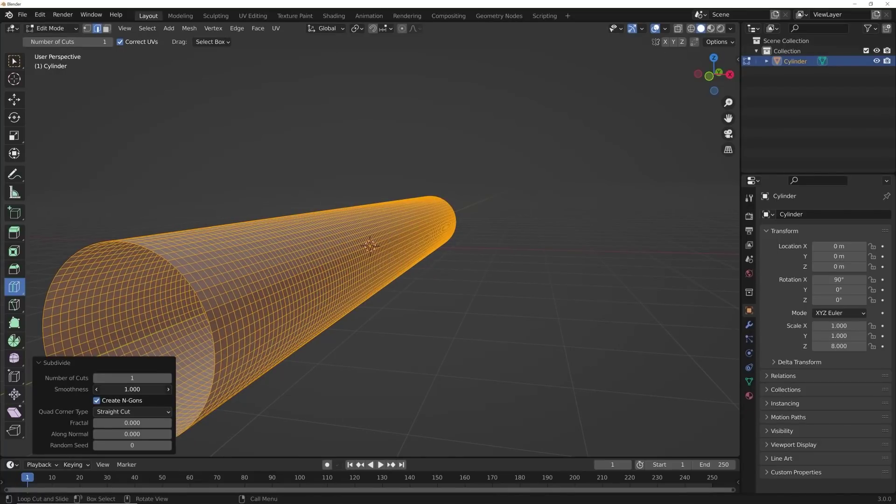
middle_click_drag(424, 342, 453, 321)
left_click(6, 97)
middle_click_drag(397, 289, 395, 256)
key("Tab")
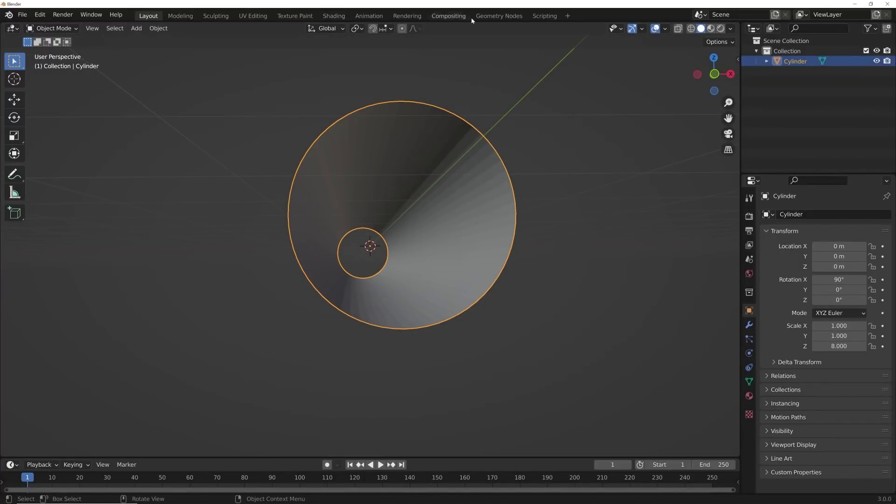
Switch to the Geometry Nodes workspace, close the spreadsheet area and create a new node tree on the tube
left_click(499, 16)
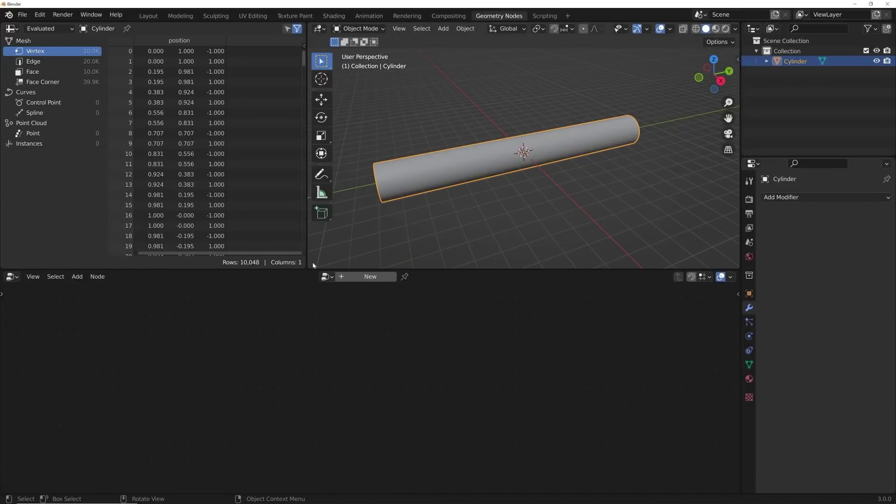
left_click_drag(309, 265, 210, 196)
middle_click_drag(330, 244, 364, 279)
left_click(366, 280)
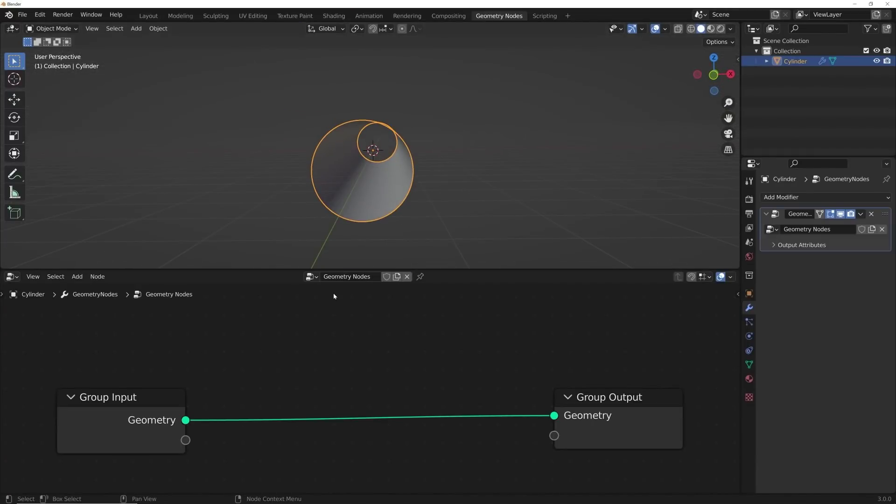
Insert a Delete Geometry node on the link between Group Input and Group Output
scroll(368, 369, "up", 4)
middle_click_drag(371, 374, 390, 348)
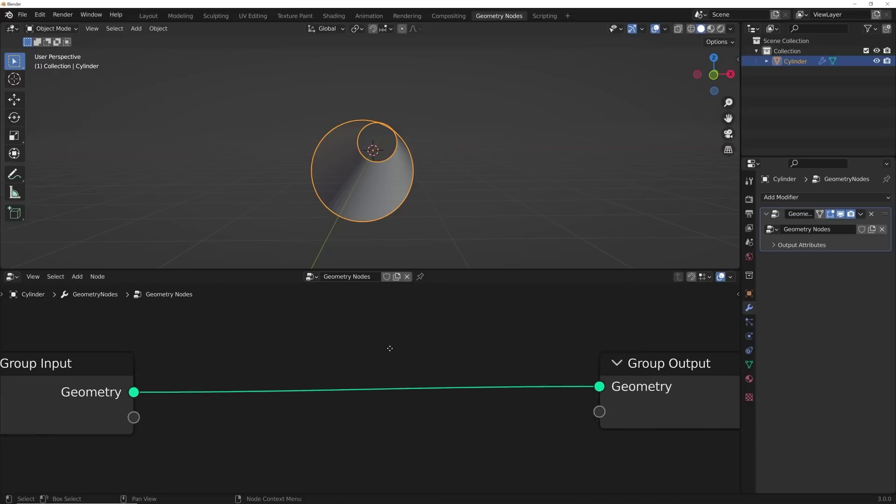
scroll(381, 359, "down", 1)
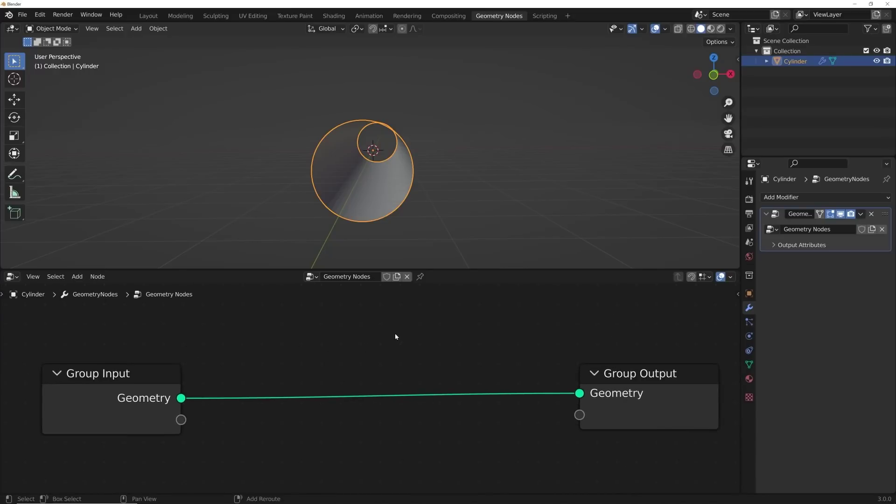
key("shift+a")
left_click(366, 235)
type("dele")
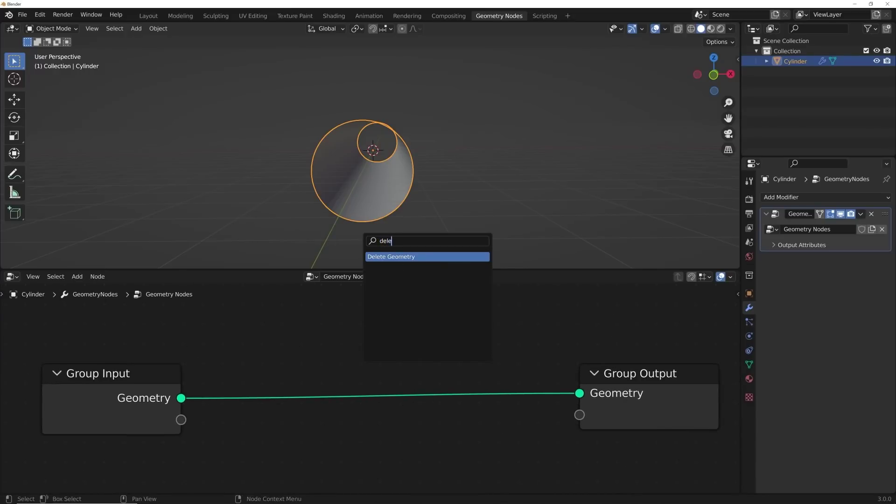
key("Return")
left_click(345, 341)
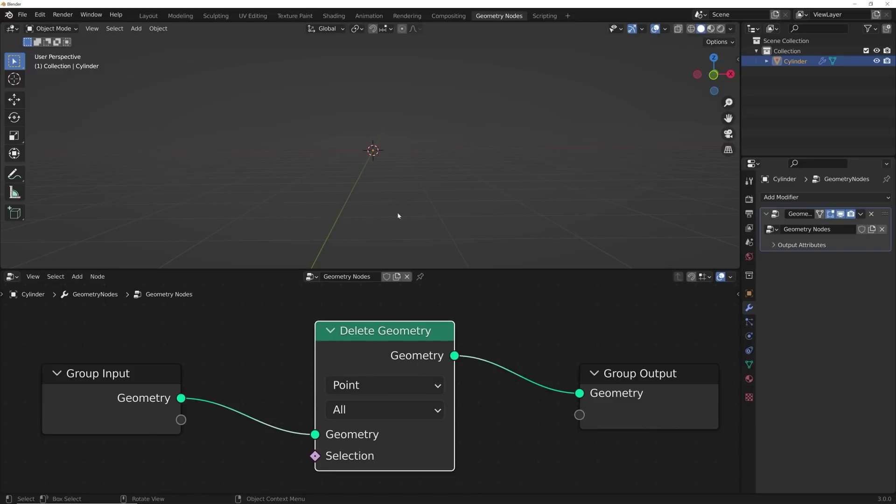
Add a Noise Texture node below the Group Input node
key("Home")
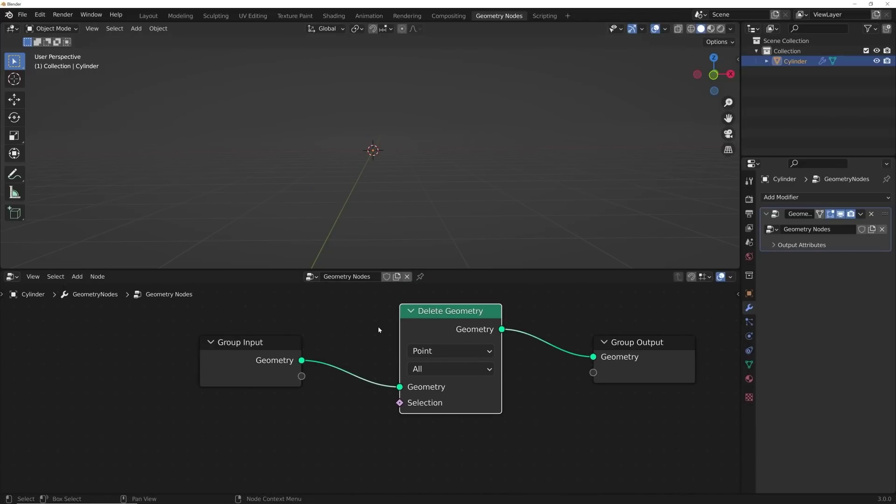
scroll(378, 330, "down", 2)
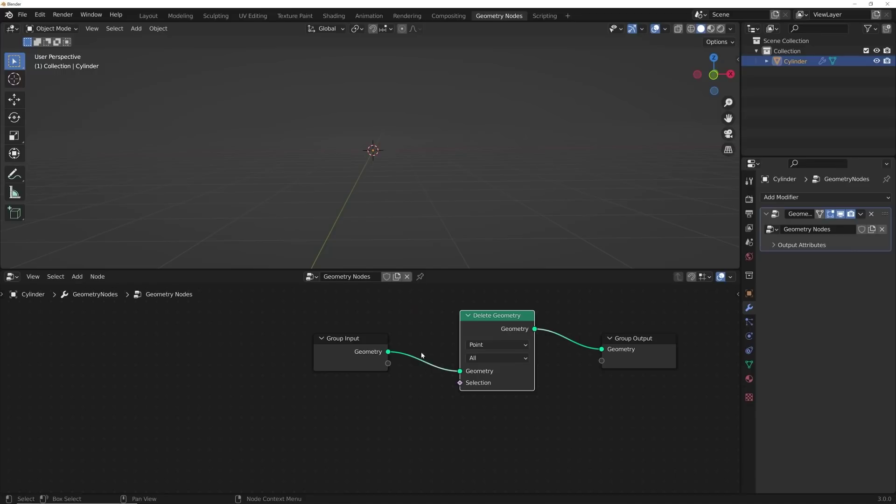
key("shift+a")
left_click(387, 295)
type("noi")
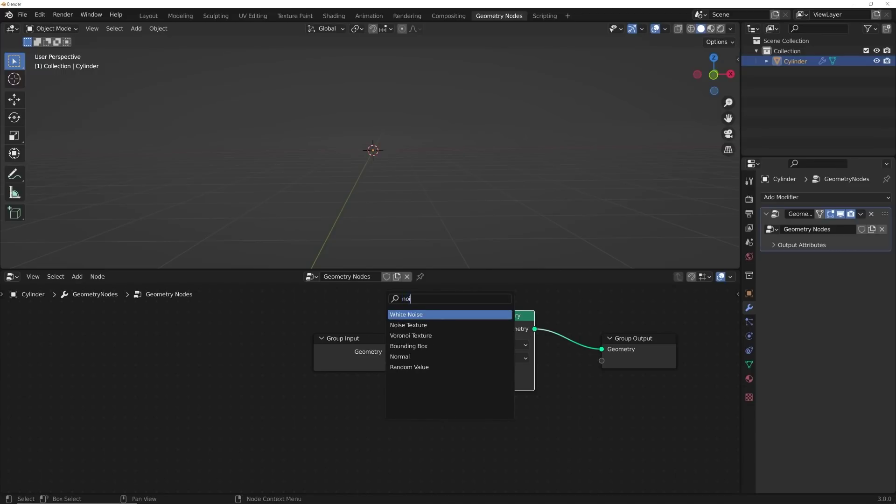
key("Down")
key("Return")
left_click(247, 346)
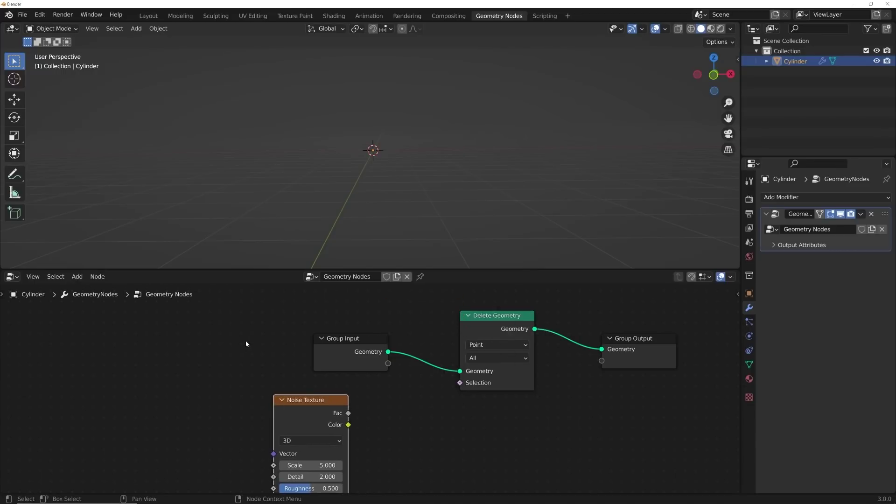
Add a ColorRamp node beside the Noise Texture and connect its Color output to the Selection input of Delete Geometry
key("shift+a")
mouse_move(246, 341)
mouse_move(247, 442)
middle_click_drag(346, 369, 360, 320)
key("shift+a")
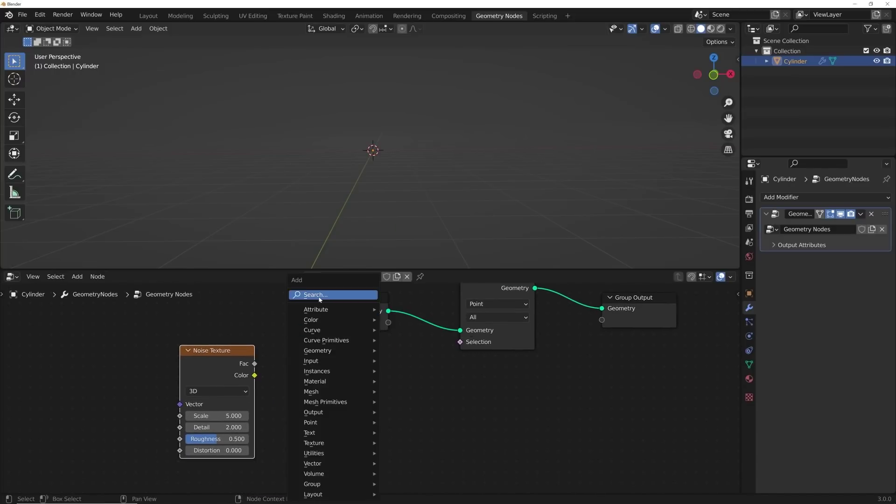
type("col")
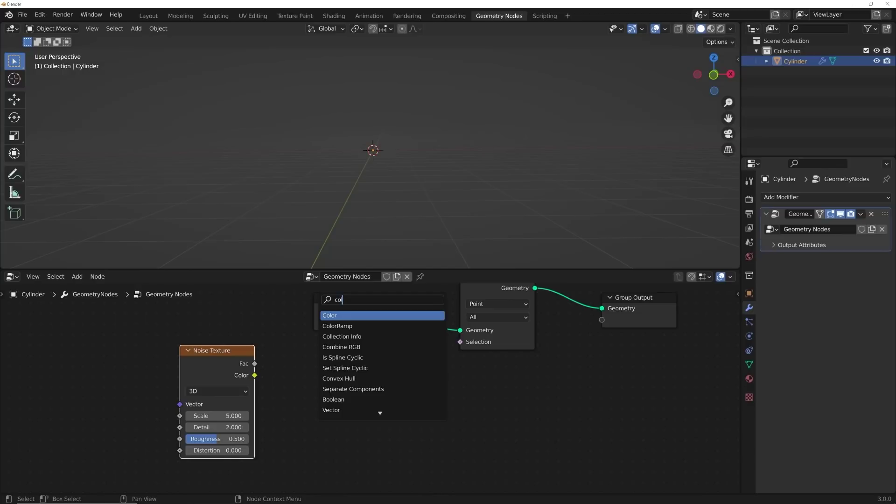
key("Down")
key("Return")
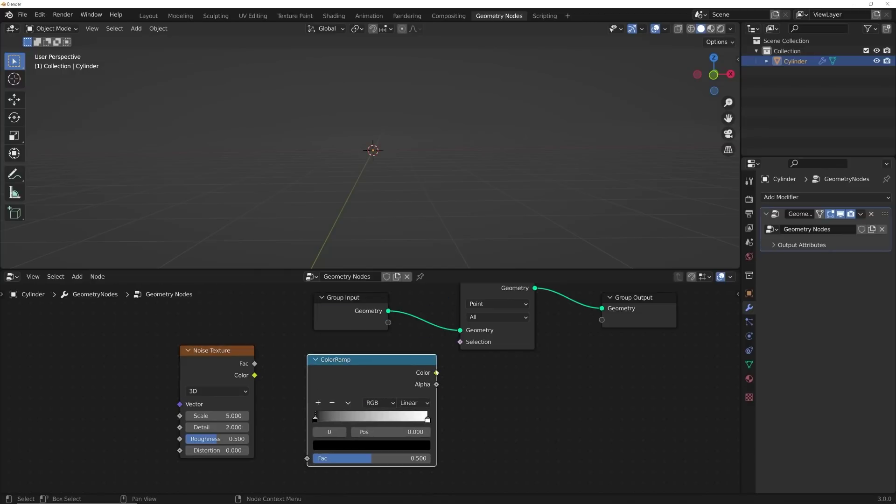
left_click_drag(437, 373, 464, 344)
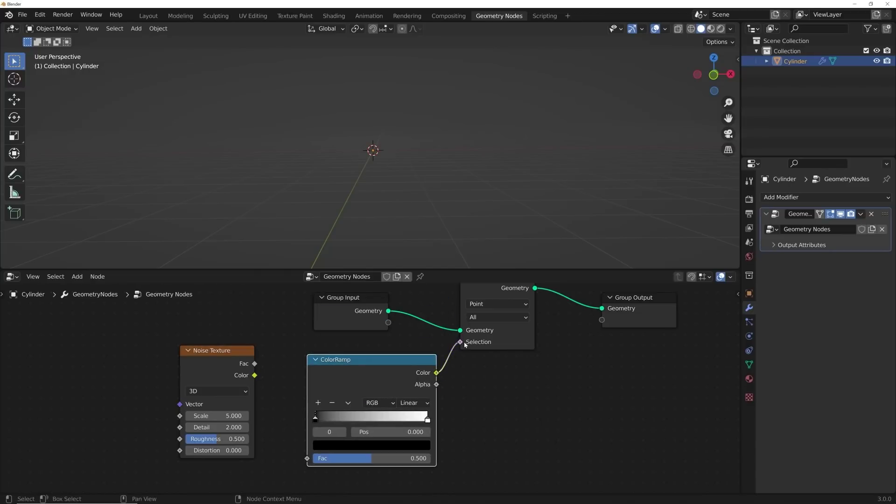
Connect the Noise Texture's Fac output to the Fac input of the ColorRamp
left_click(252, 363)
left_click_drag(255, 365, 262, 368)
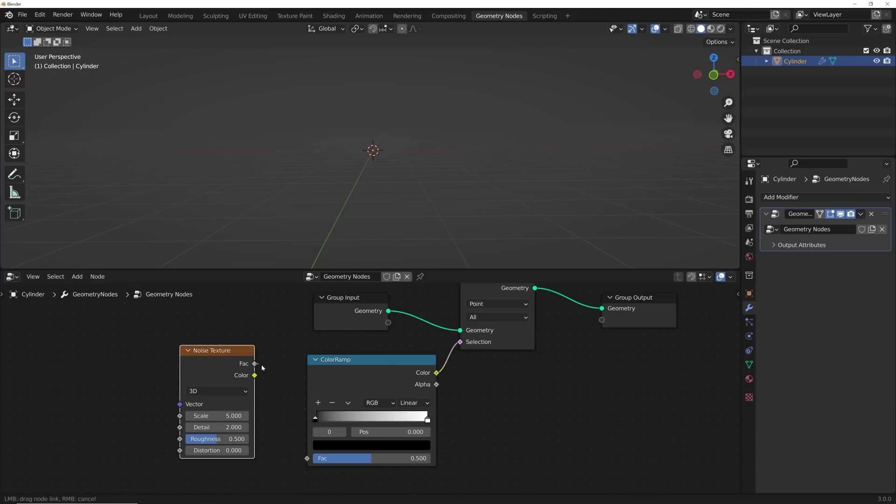
left_click_drag(307, 459, 307, 459)
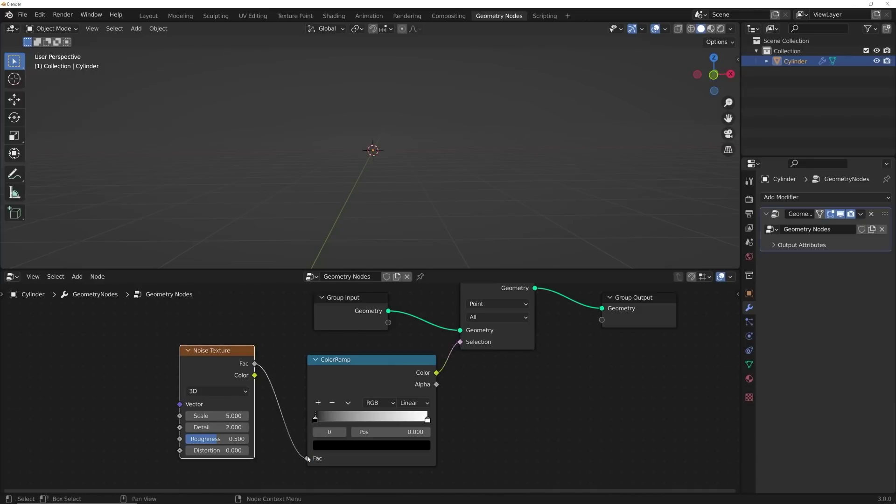
Move the ColorRamp's black stop to about 0.54 and hide the viewport overlays
left_click(427, 418)
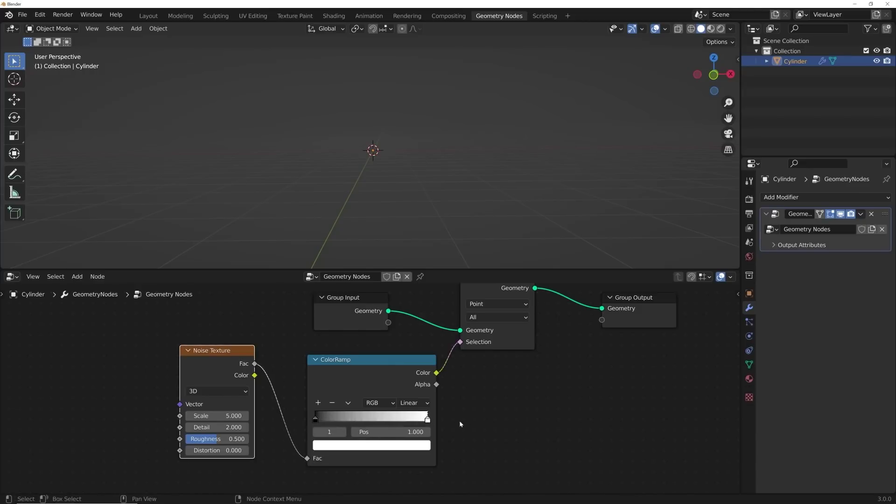
left_click_drag(328, 418, 381, 417)
scroll(415, 261, "up", 5)
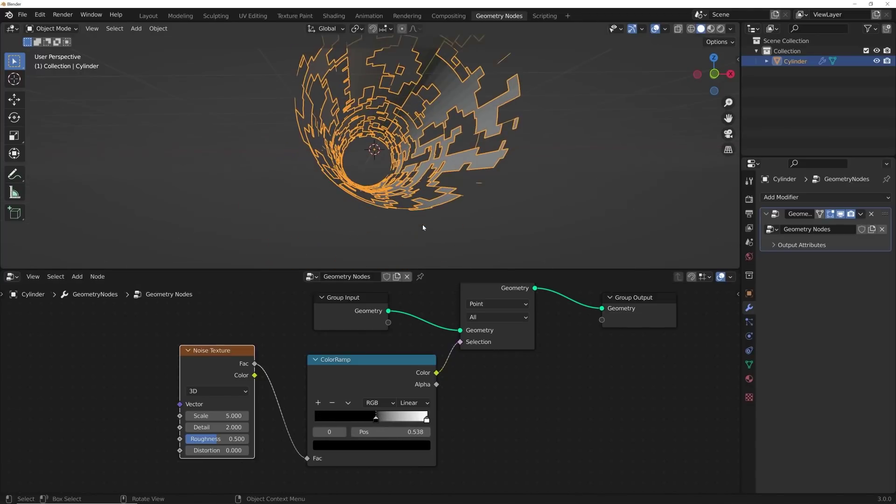
left_click(653, 29)
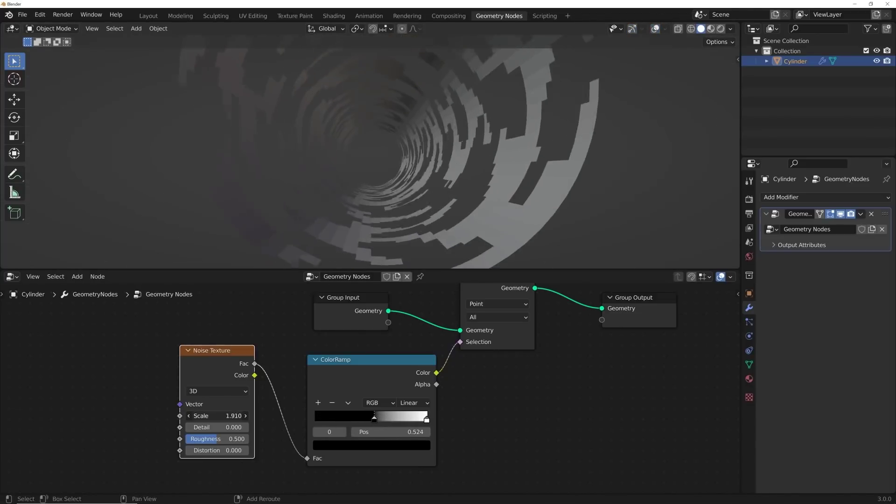
Set the Noise Texture to Scale 0.790 and Detail 0, and move the ColorRamp's black stop to 0.431
left_click_drag(217, 416, 211, 415)
mouse_move(430, 212)
middle_mouse_down()
mouse_move(515, 208)
mouse_move(395, 194)
mouse_move(417, 212)
middle_mouse_up()
scroll(410, 206, "up", 3)
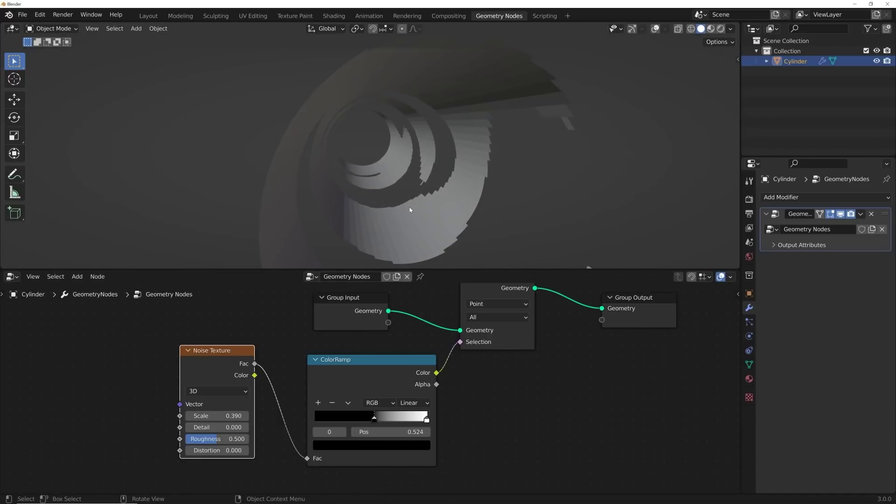
mouse_move(216, 415)
left_mouse_down()
mouse_move(230, 415)
mouse_move(219, 415)
left_mouse_up()
left_click_drag(379, 420, 364, 419)
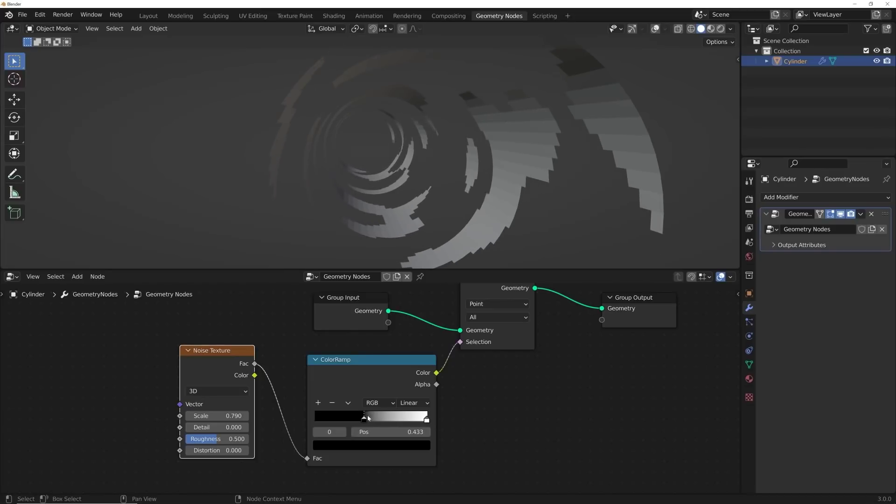
mouse_move(409, 216)
middle_mouse_down()
mouse_move(396, 194)
mouse_move(402, 214)
middle_mouse_up()
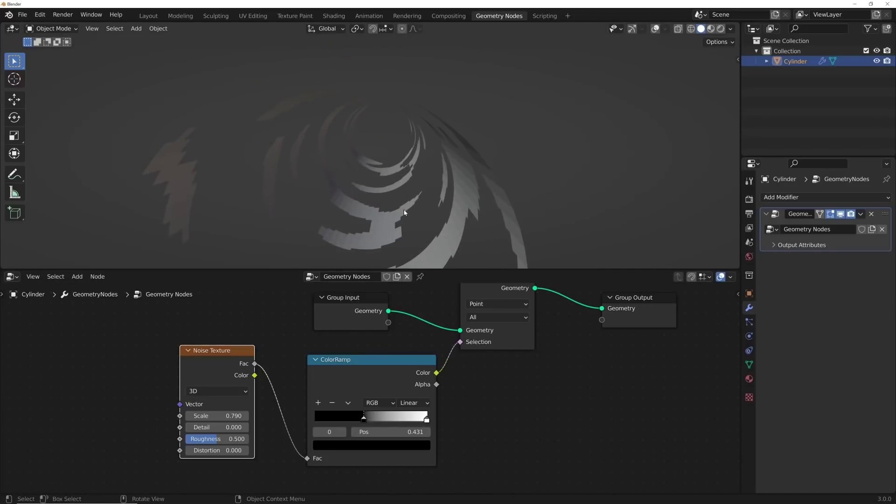
Add a Solidify modifier to the tube with a thickness of 0.09 m
left_click(778, 199)
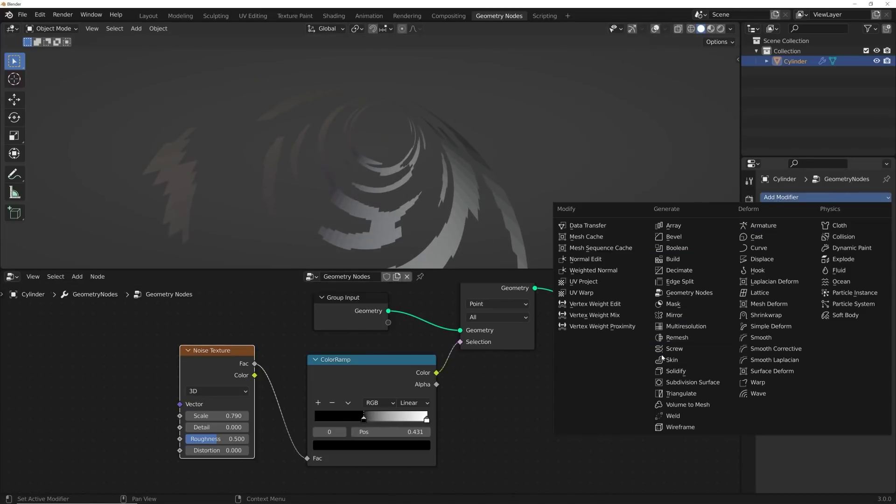
left_click(686, 371)
left_click_drag(844, 287, 890, 286)
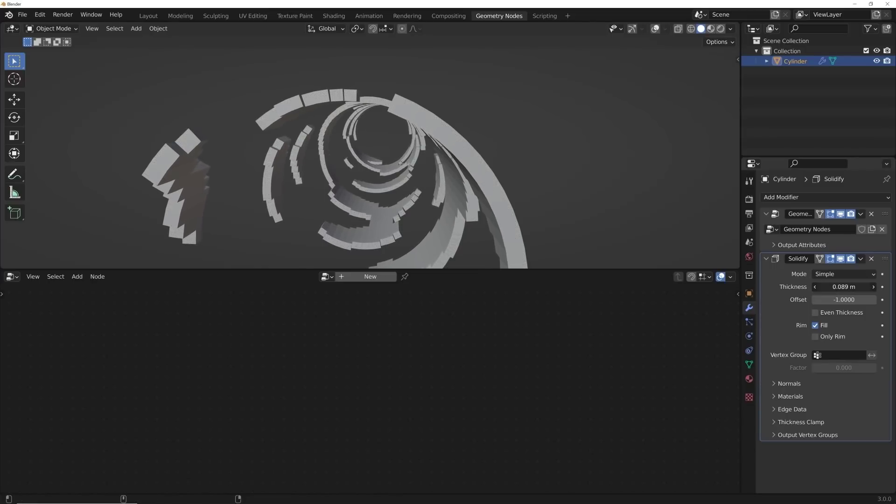
mouse_move(588, 161)
middle_mouse_down()
mouse_move(570, 156)
mouse_move(579, 154)
middle_mouse_up()
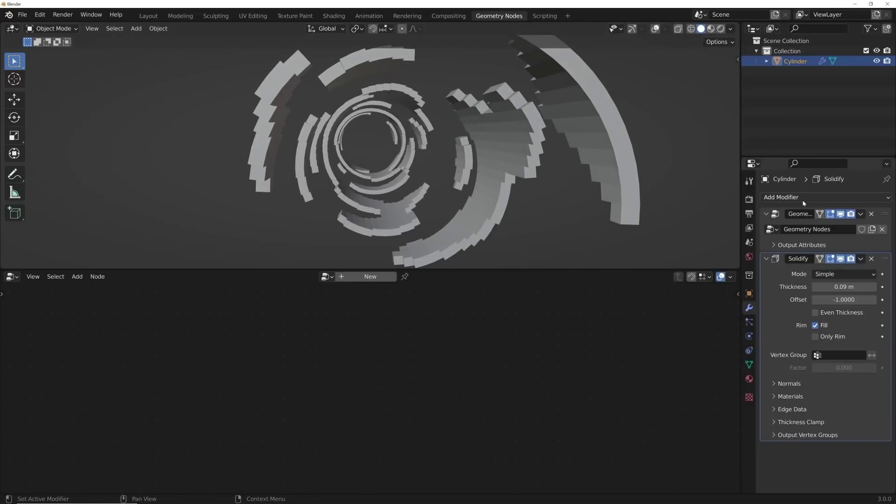
Add a Bevel modifier to the tube with an amount of 0.011 m and 5 segments
left_click(802, 200)
left_click(673, 237)
scroll(788, 286, "down", 4)
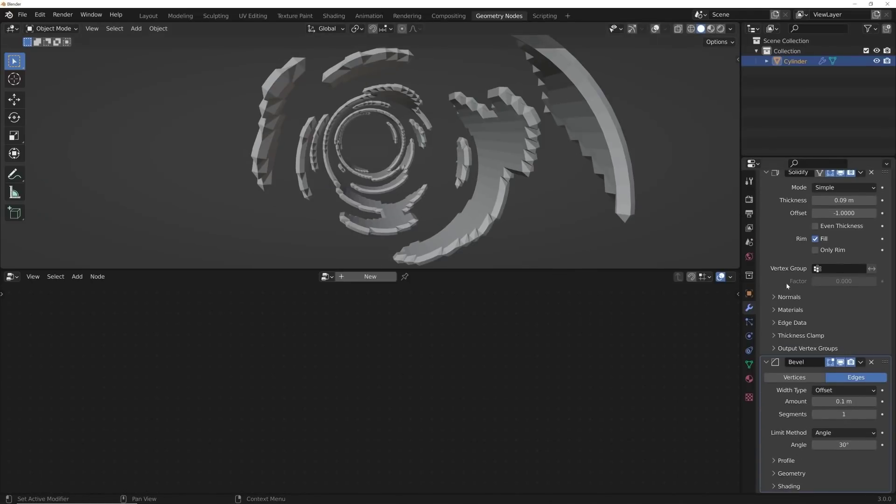
left_click_drag(828, 402, 856, 403)
left_click(844, 413)
type("5")
key("Return")
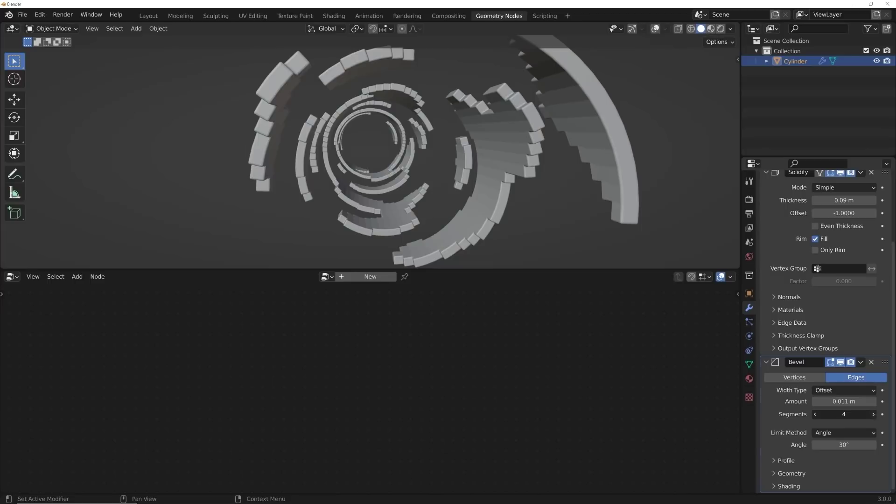
Apply smooth shading to the tube
right_click(600, 149)
left_click(600, 148)
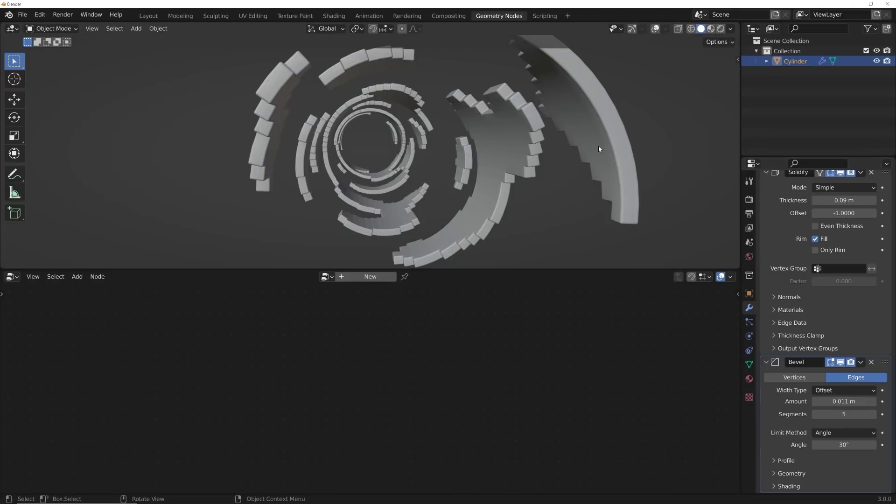
middle_click_drag(410, 180, 429, 174)
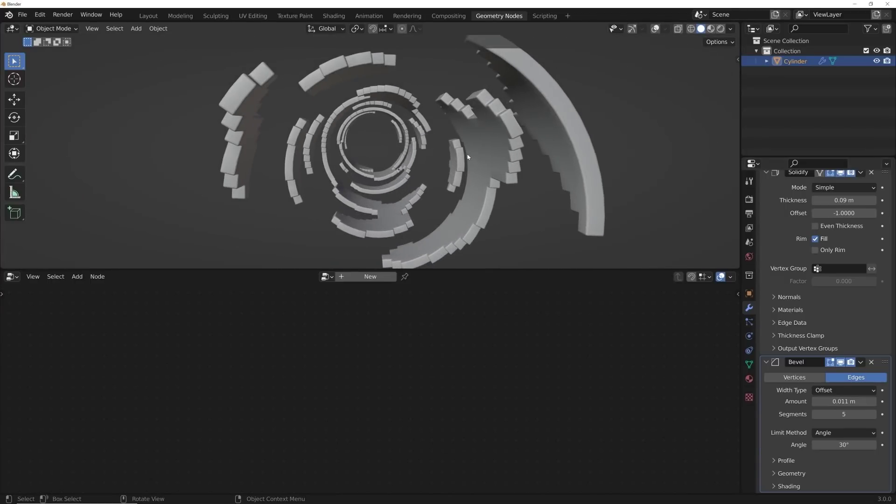
Duplicate the tube in place and make the duplicate's geometry node tree a single-user copy
key("shift+d")
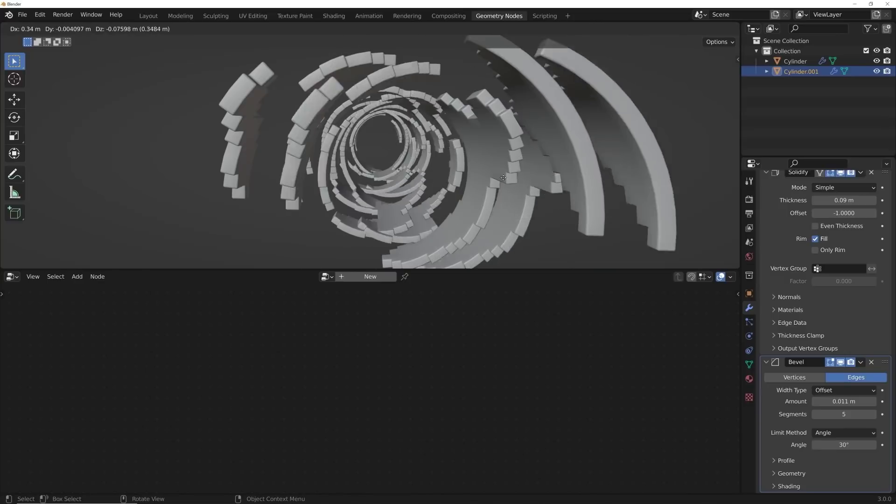
right_click(485, 159)
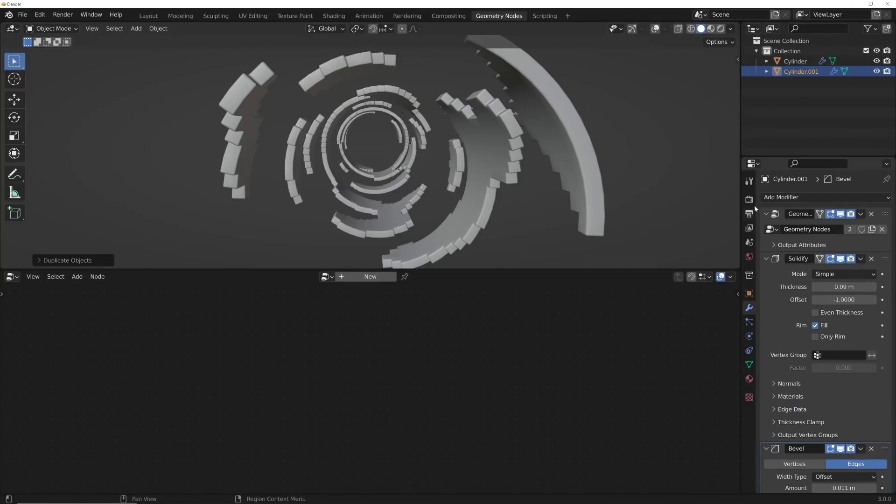
left_click(878, 222)
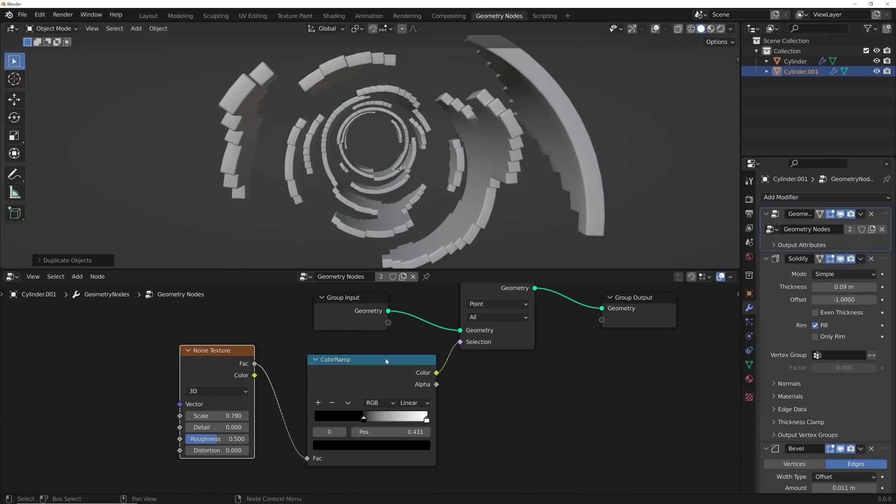
left_click(381, 277)
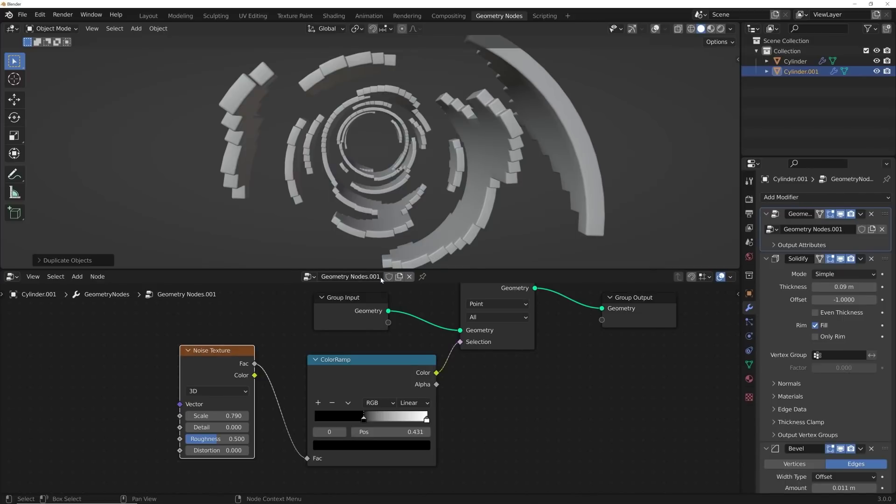
Remove the Solidify and Bevel modifiers from the duplicate tube and flip its ColorRamp
left_click(873, 260)
left_click(873, 260)
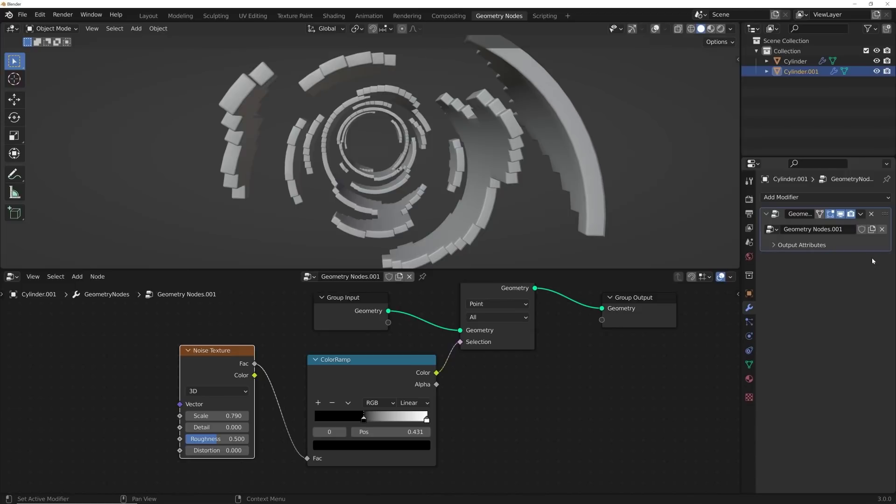
left_click(348, 405)
left_click(357, 415)
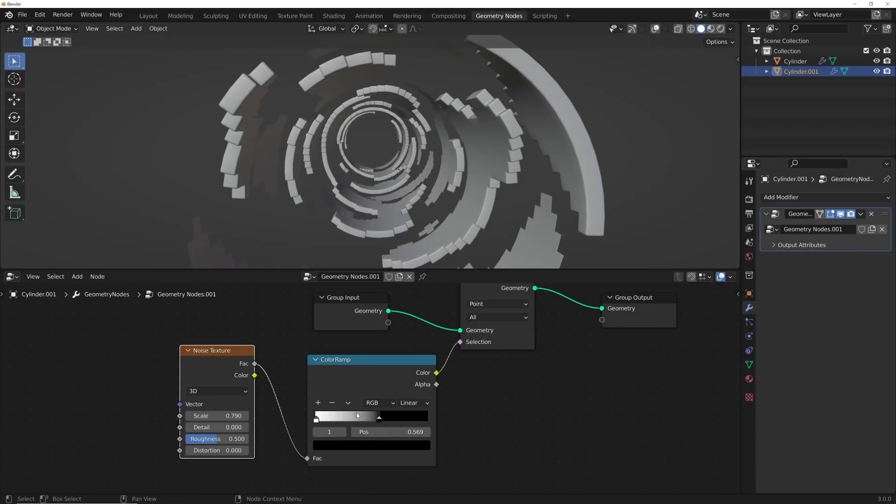
Examine in solid and wireframe shading how the duplicate's pieces fit into the gaps of the original tube
middle_click_drag(509, 229, 399, 200)
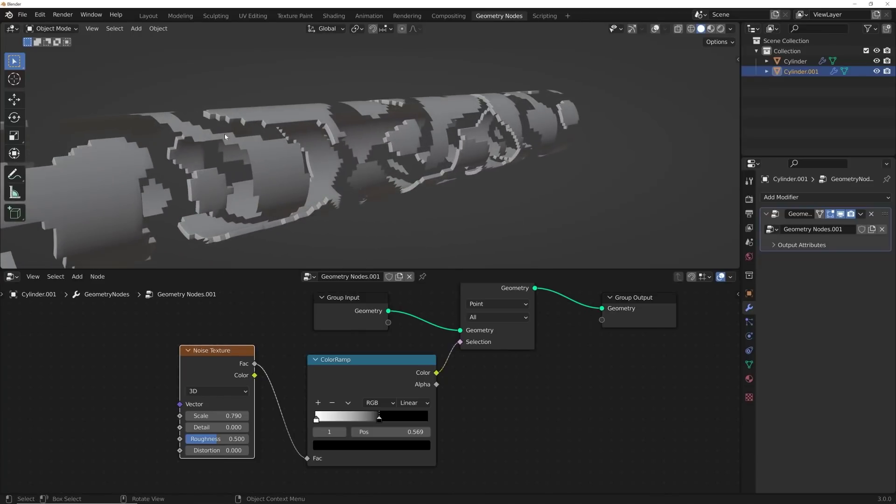
middle_click_drag(225, 137, 173, 167)
middle_click_drag(307, 194, 677, 51)
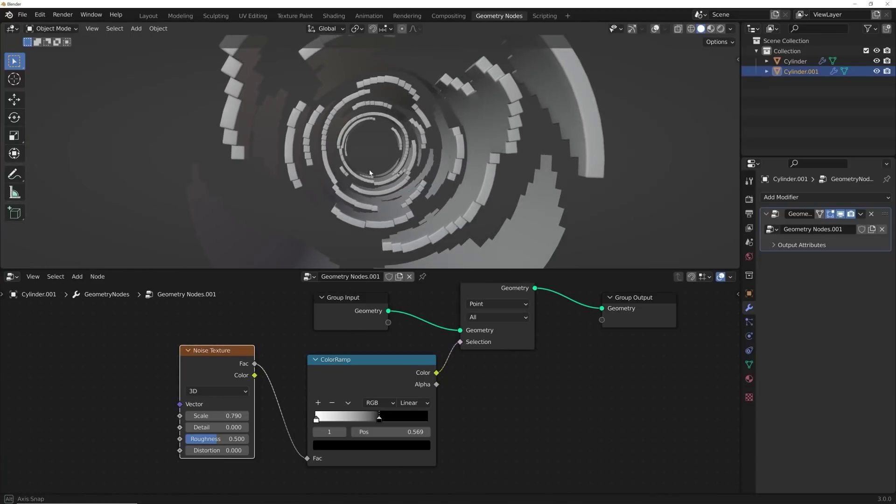
left_click(691, 29)
middle_click_drag(419, 154, 272, 156)
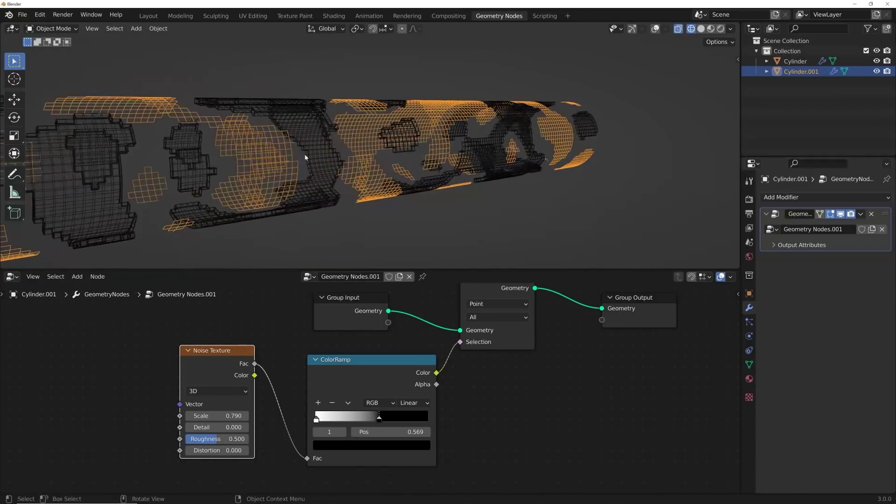
left_click(701, 29)
mouse_move(607, 75)
middle_mouse_down()
mouse_move(575, 80)
mouse_move(594, 77)
middle_mouse_up()
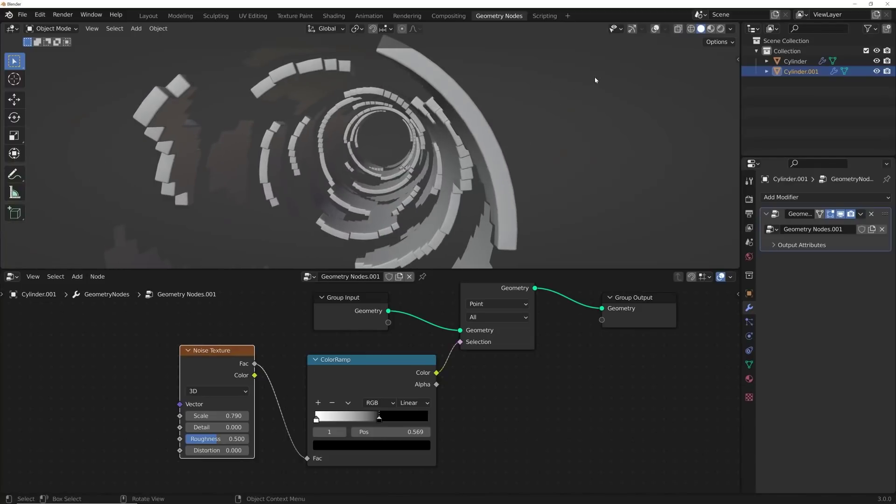
Add a Wireframe modifier to the duplicate tube and enable its Boundary option
left_click(804, 197)
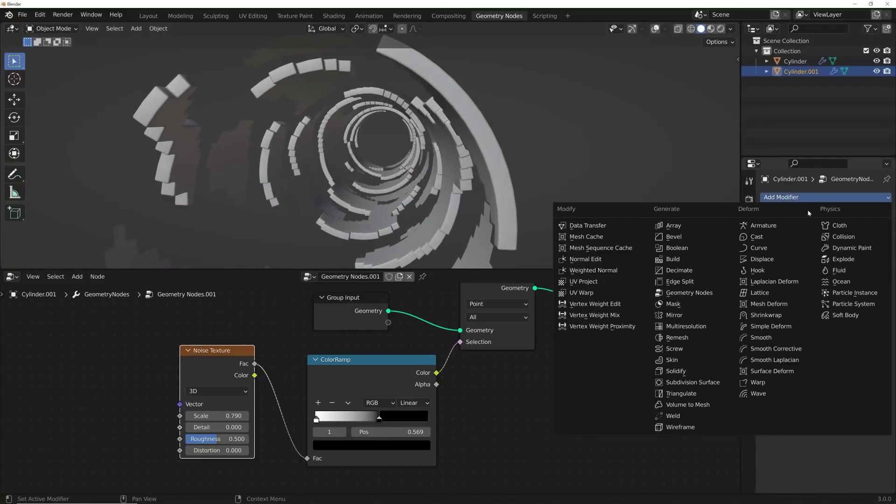
left_click(681, 427)
middle_click_drag(522, 188, 503, 192)
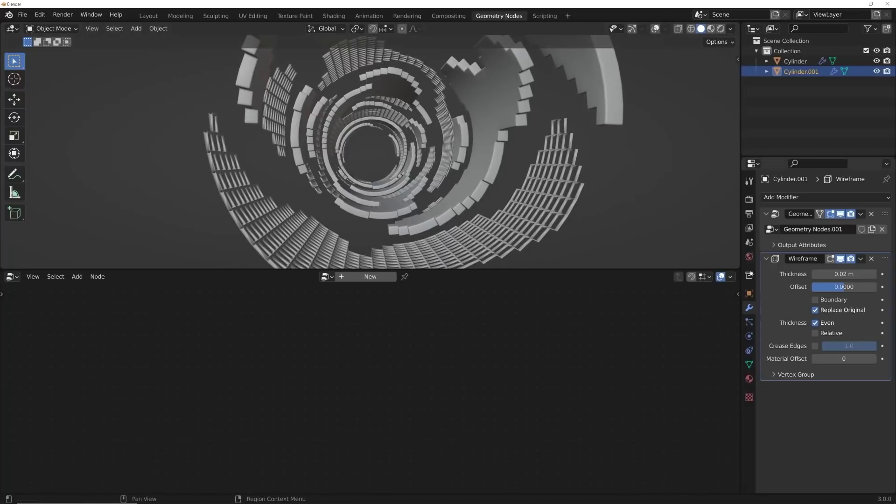
left_click(815, 300)
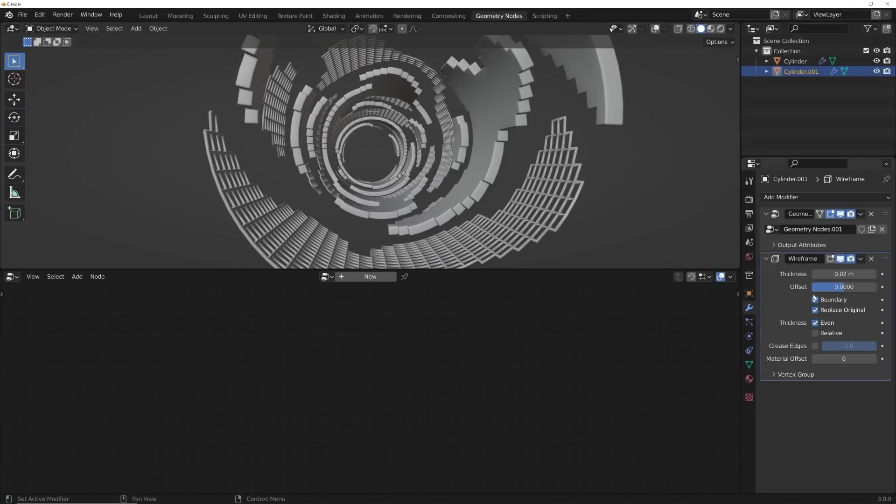
Apply flat shading to the duplicate wireframe tube
right_click(544, 168)
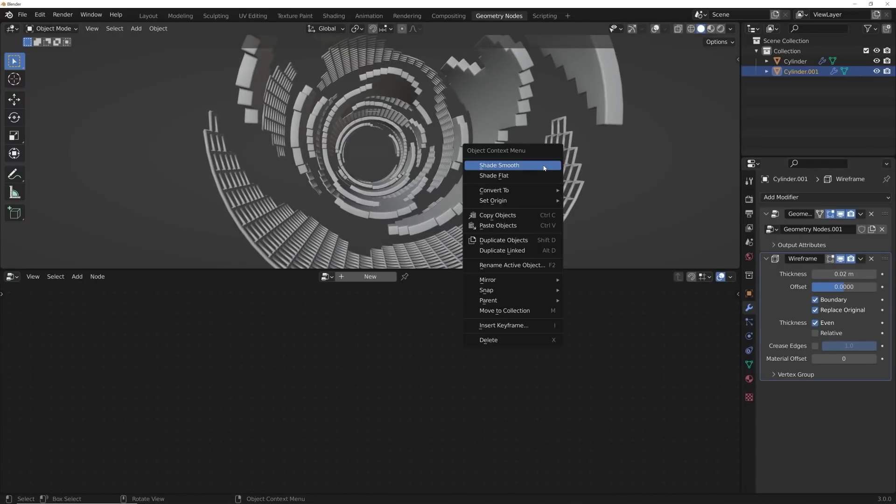
left_click(537, 175)
mouse_move(633, 196)
middle_mouse_down()
mouse_move(601, 200)
mouse_move(640, 198)
middle_mouse_up()
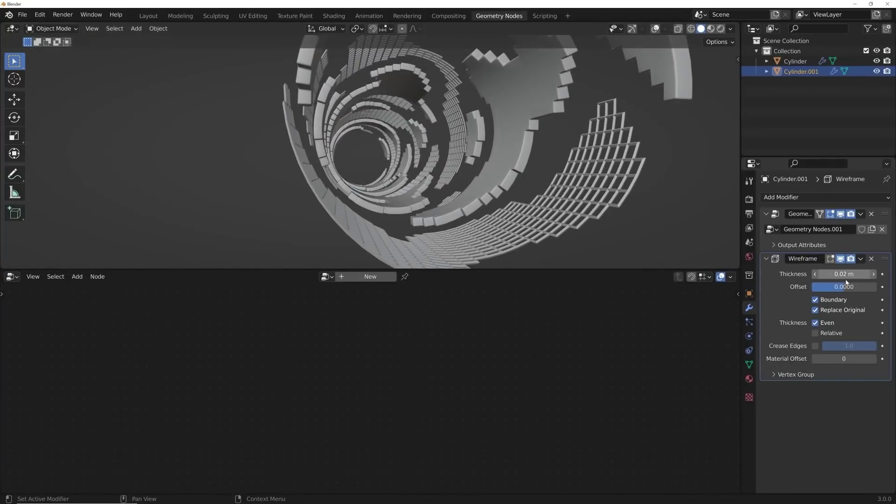
Add a Bevel modifier after the Wireframe modifier on the duplicate tube and inspect its struts up close
left_click(810, 197)
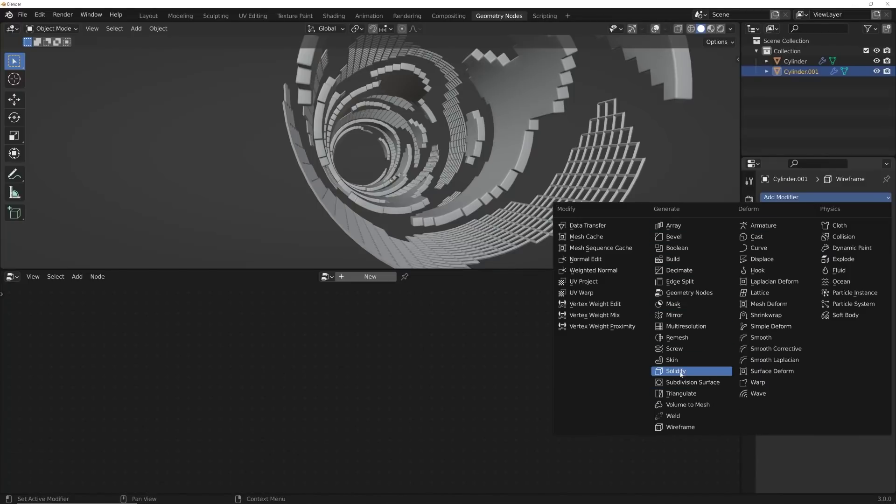
left_click(678, 240)
middle_click_drag(513, 187, 286, 209)
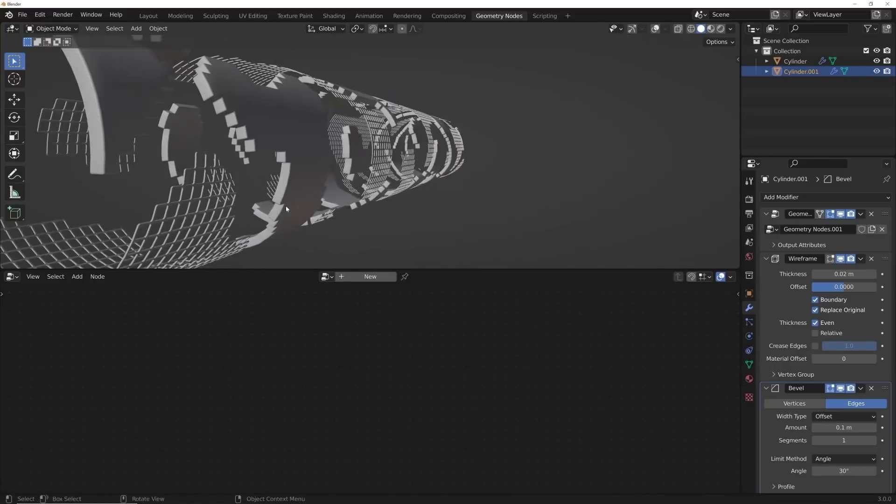
middle_click_drag(217, 201, 513, 140)
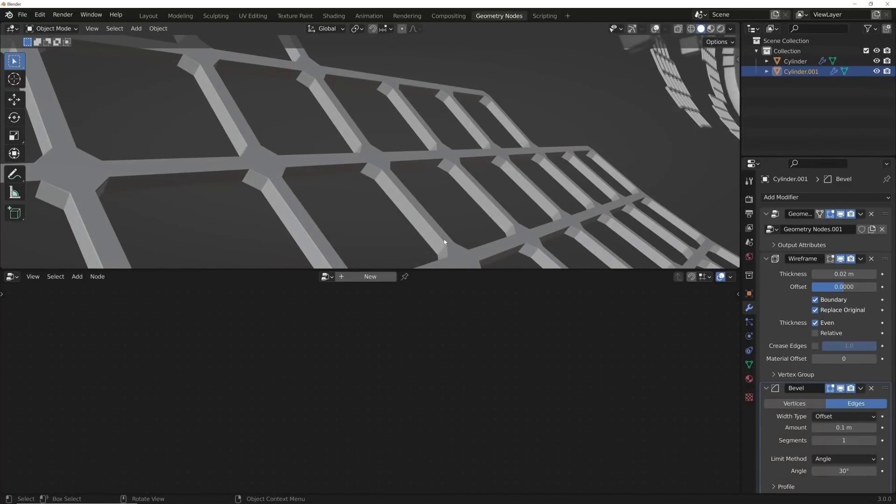
scroll(490, 157, "down", 8)
middle_click_drag(489, 157, 539, 164)
scroll(539, 164, "up", 4)
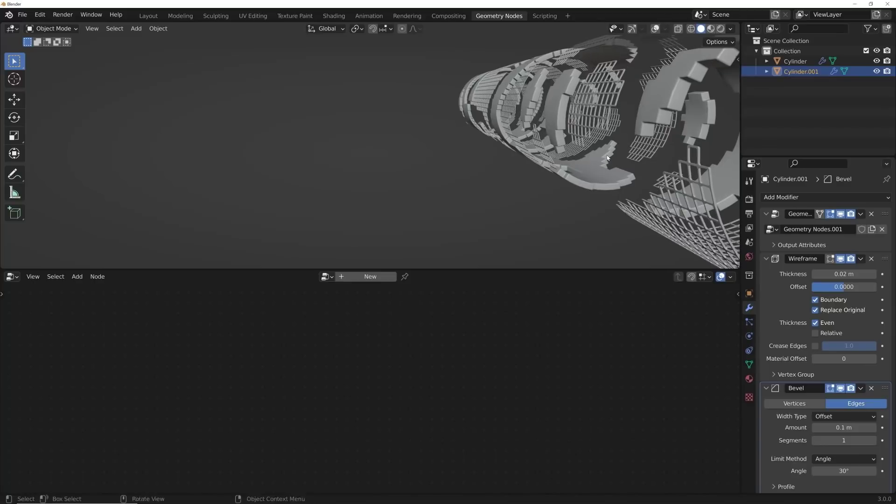
Select both tubes together in the viewport
scroll(536, 164, "down", 5)
left_click_drag(554, 93, 352, 212)
scroll(351, 216, "down", 2)
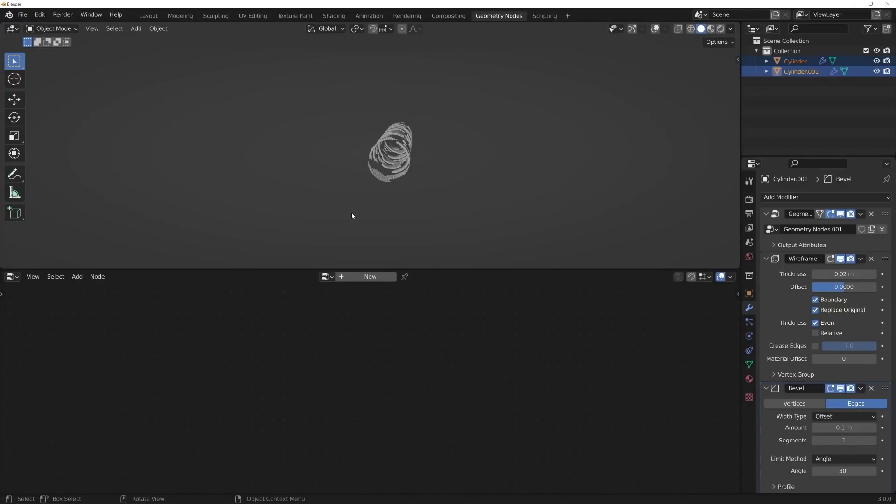
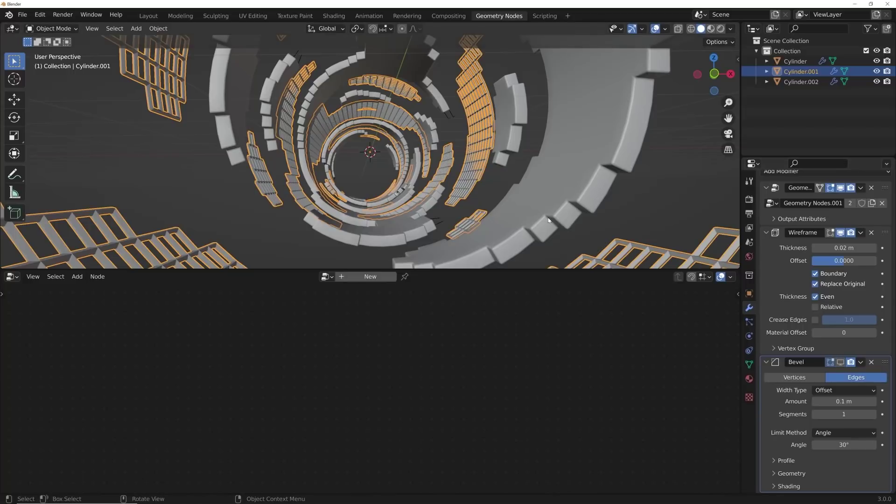
Make the geometry node group on Cylinder.001 a single-user copy, independent of the other wireframe tube
key("space")
key("Escape")
left_click(749, 293)
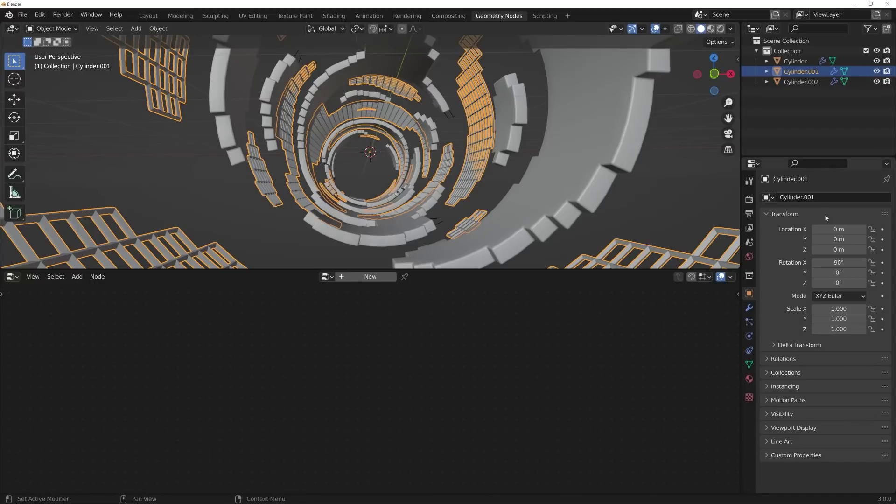
left_click(749, 309)
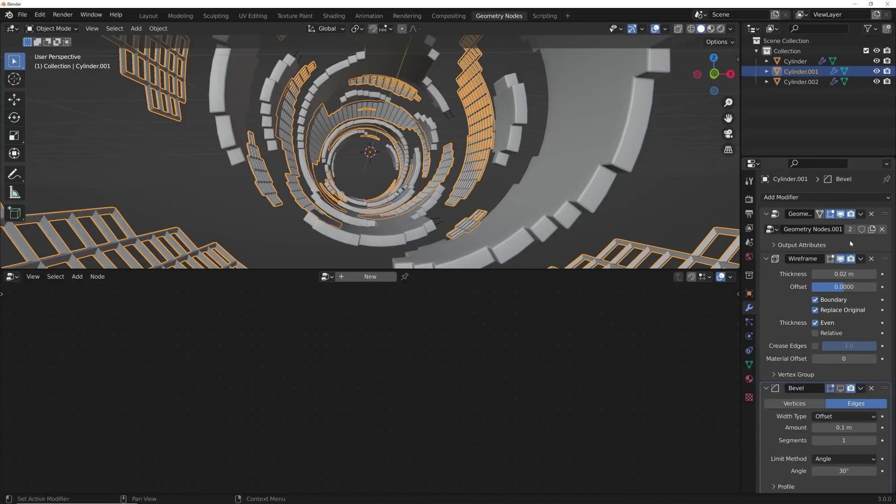
left_click(881, 217)
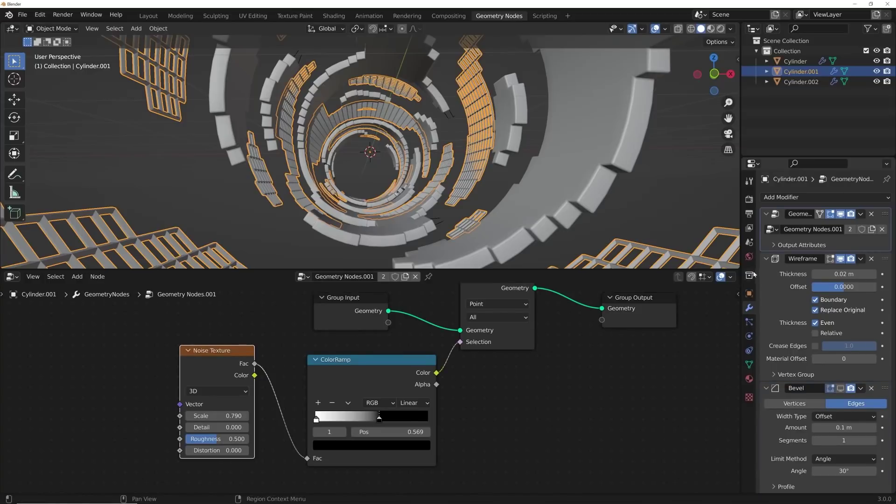
left_click(386, 277)
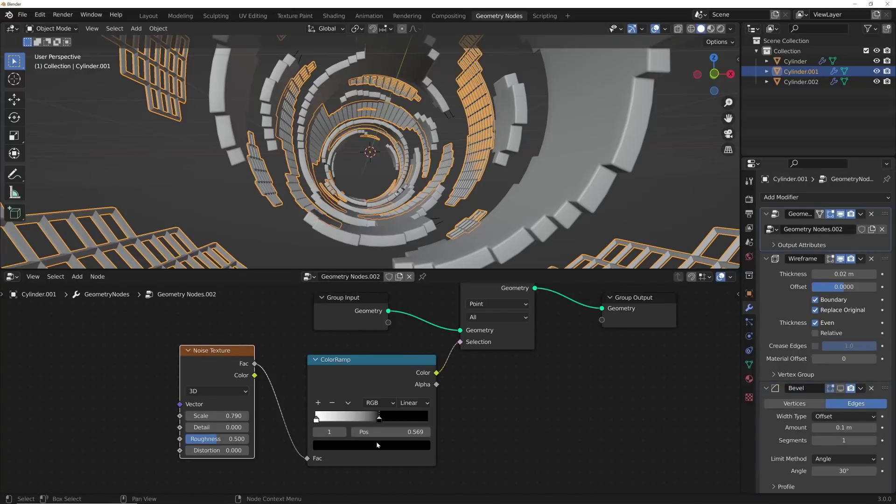
Set the copied node group's Noise Texture scale to 5.590 and its black ColorRamp stop to position 0.563
left_click_drag(379, 418, 395, 414)
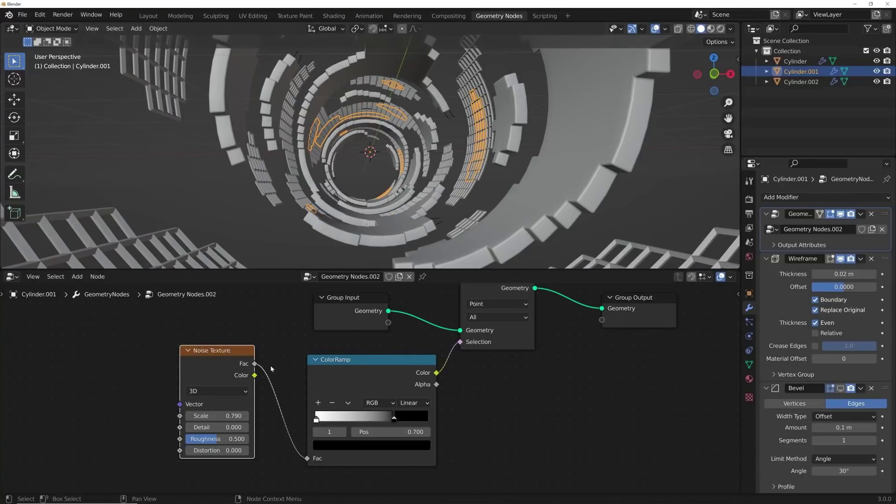
left_click_drag(217, 416, 238, 415)
left_click_drag(397, 422, 376, 418)
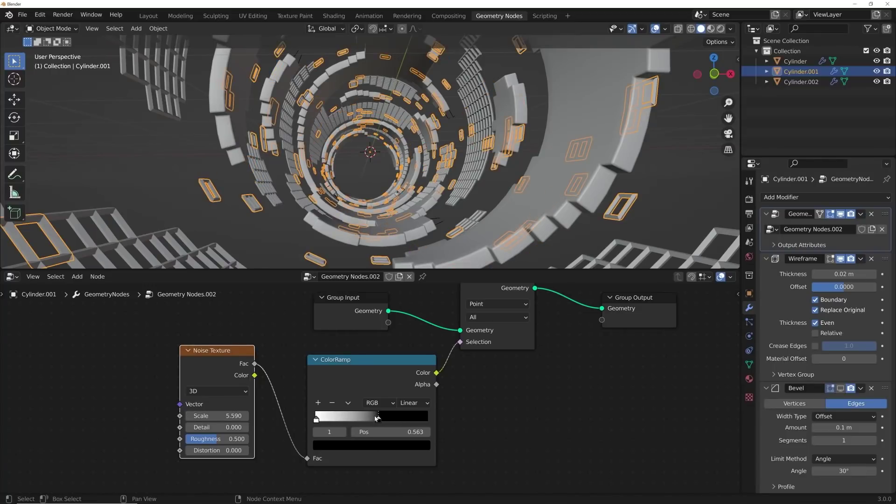
Switch the Noise Texture to 4D and set its W value to 0.650
left_click(208, 394)
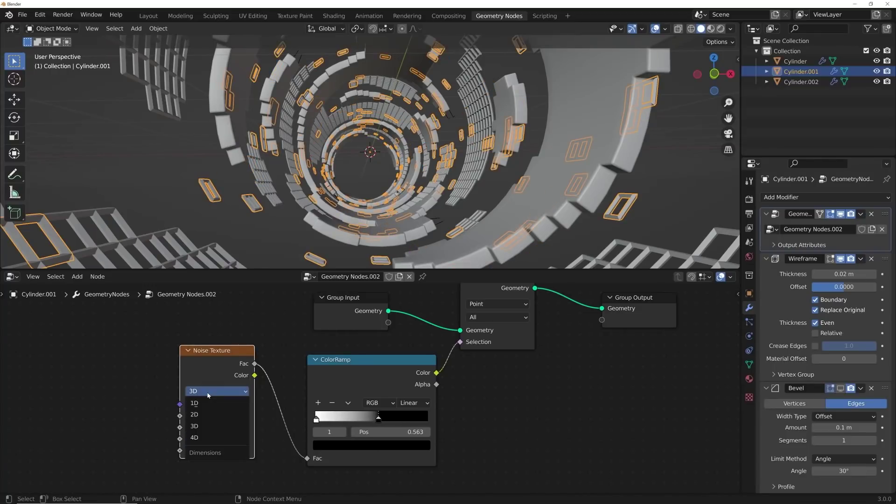
left_click(210, 438)
mouse_move(210, 415)
left_mouse_down()
mouse_move(224, 415)
mouse_move(210, 416)
left_mouse_up()
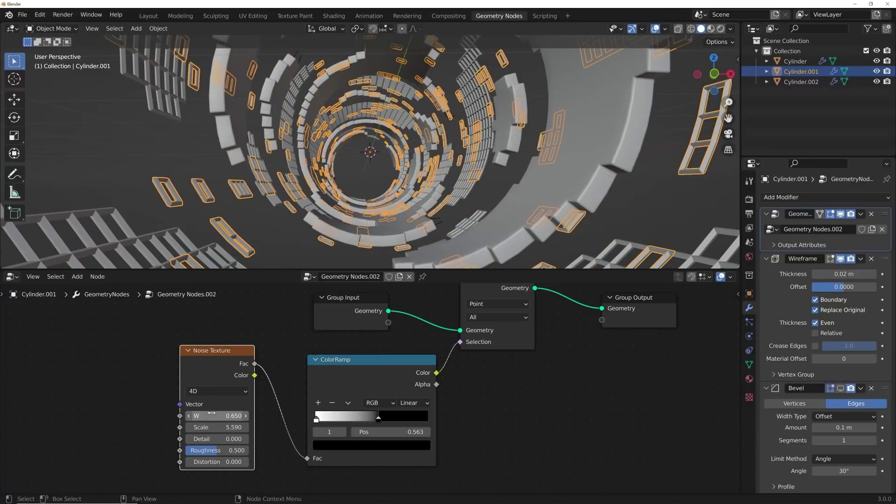
Set the Wireframe thickness of Cylinder.001 to 0.0085 m and scale the tube to 0.907 in X and Y
left_click_drag(842, 274, 825, 274)
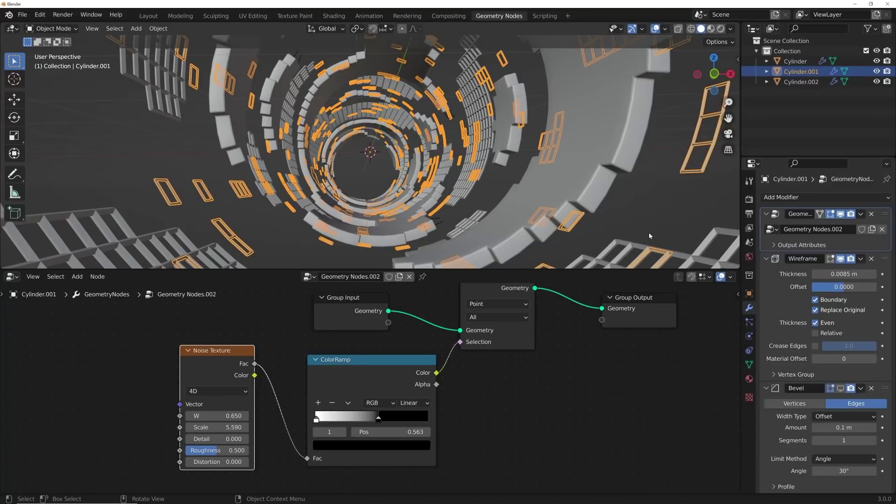
left_click(749, 293)
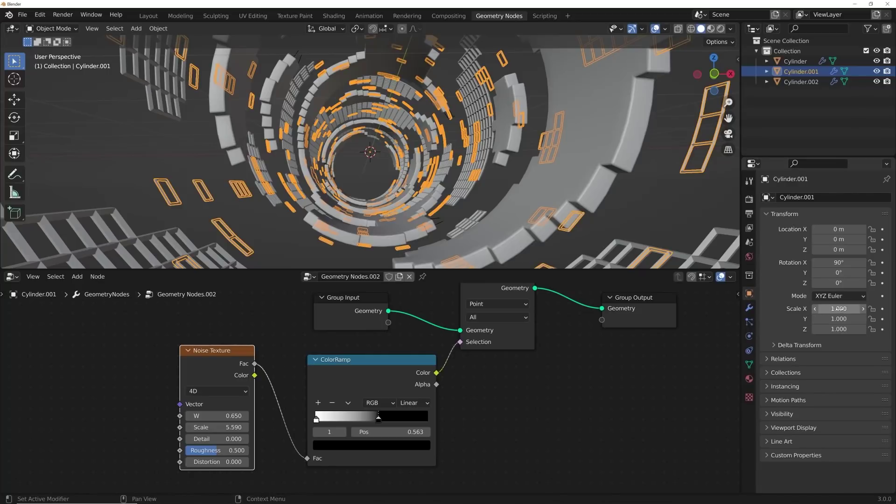
left_click_drag(838, 308, 785, 318)
left_click_drag(463, 217, 792, 283)
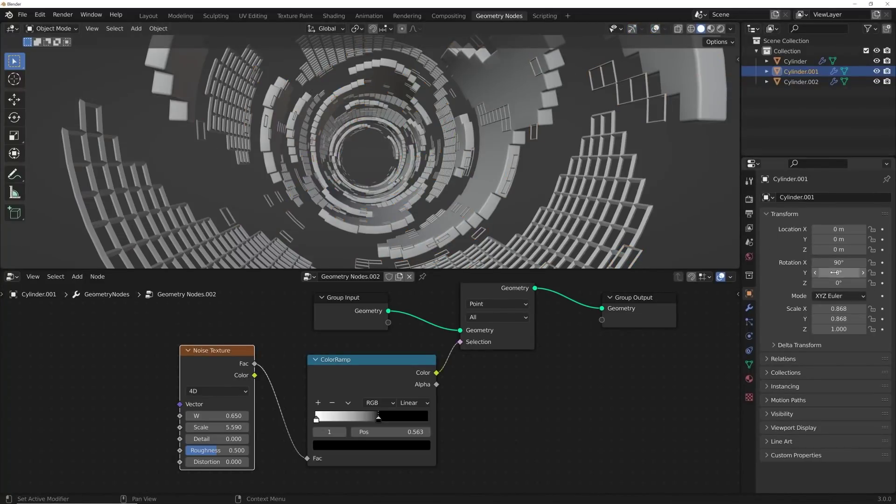
left_click_drag(838, 309, 843, 319)
Set the Noise Texture's W to 10.470 and Scale to 7.590, and the black ColorRamp stop to position 0.538
left_click_drag(217, 416, 234, 427)
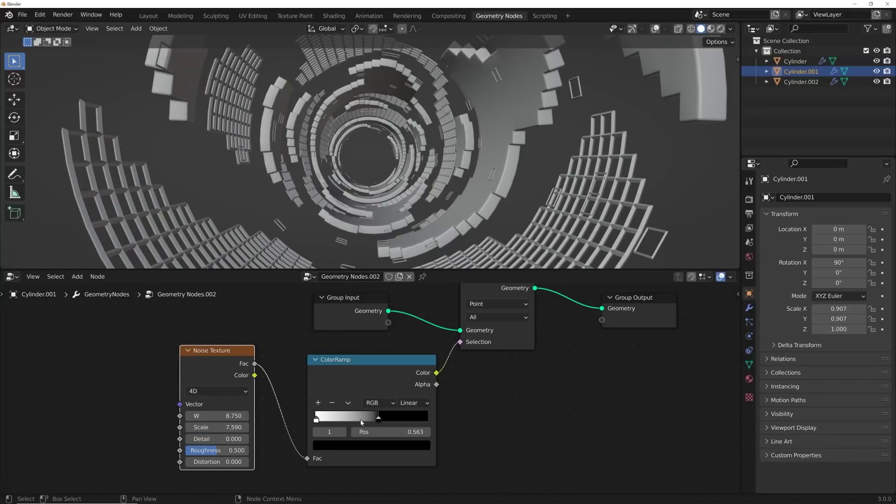
left_click_drag(377, 418, 374, 418)
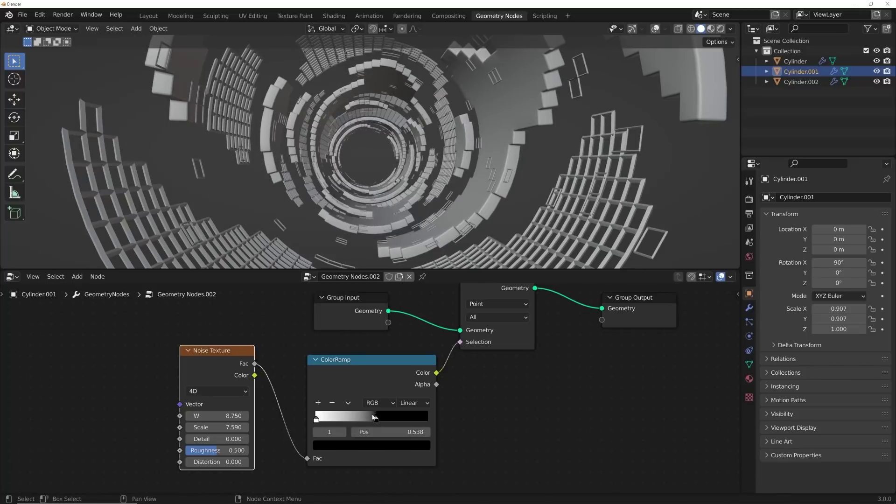
left_click_drag(219, 415, 229, 415)
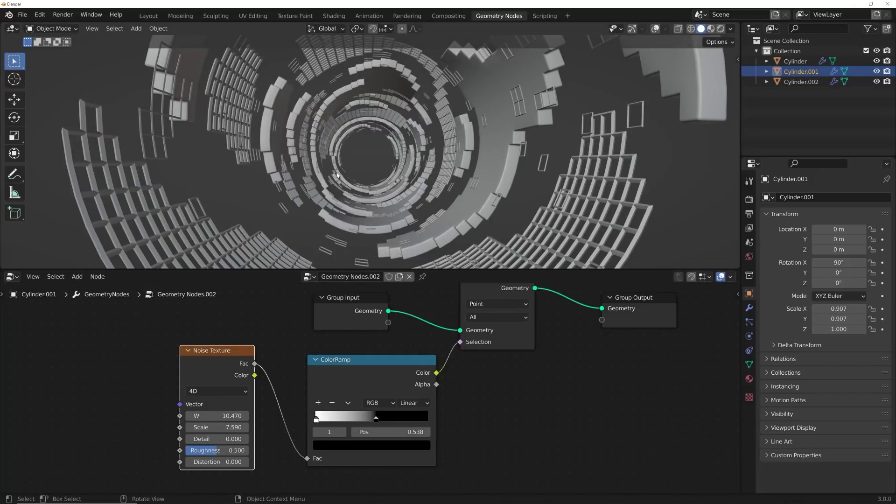
Turn on viewport display of the Bevel modifier on the larger wireframe tube, Cylinder.002
left_click(617, 244)
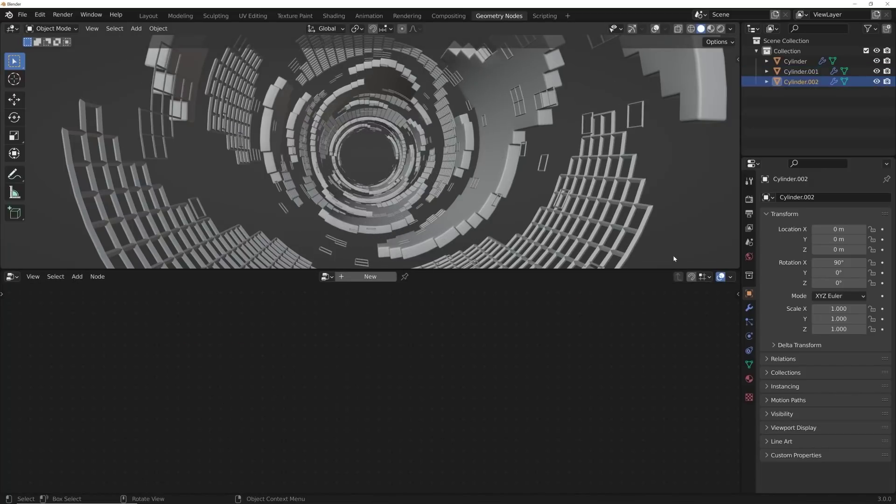
left_click(749, 308)
scroll(820, 384, "down", 2)
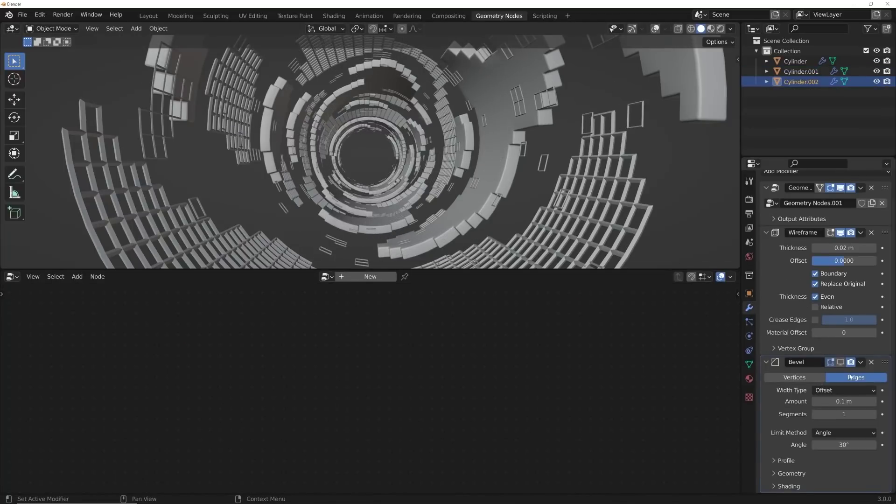
left_click(840, 363)
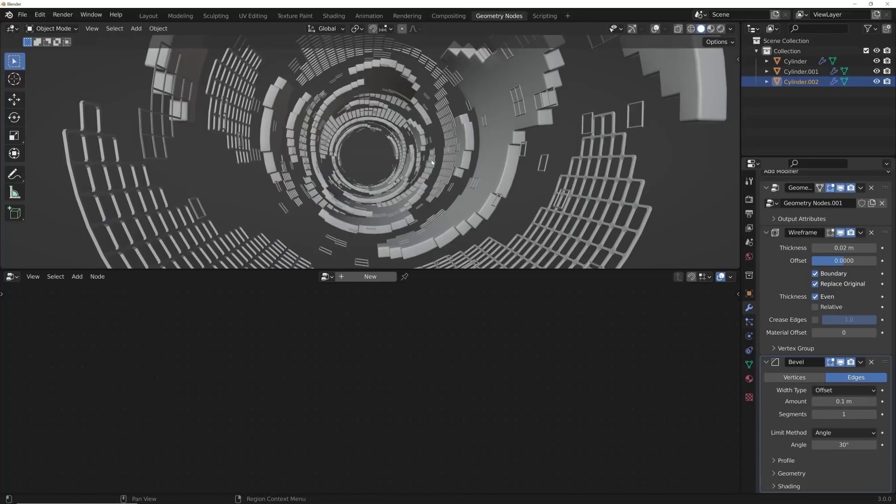
middle_click_drag(384, 165, 326, 140)
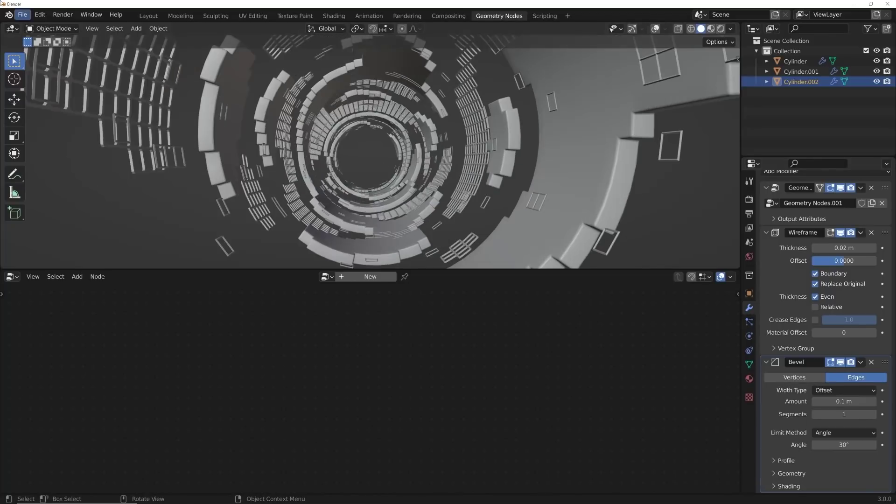
Save the project to the Desktop as "tutt"
left_click(20, 16)
left_click(35, 92)
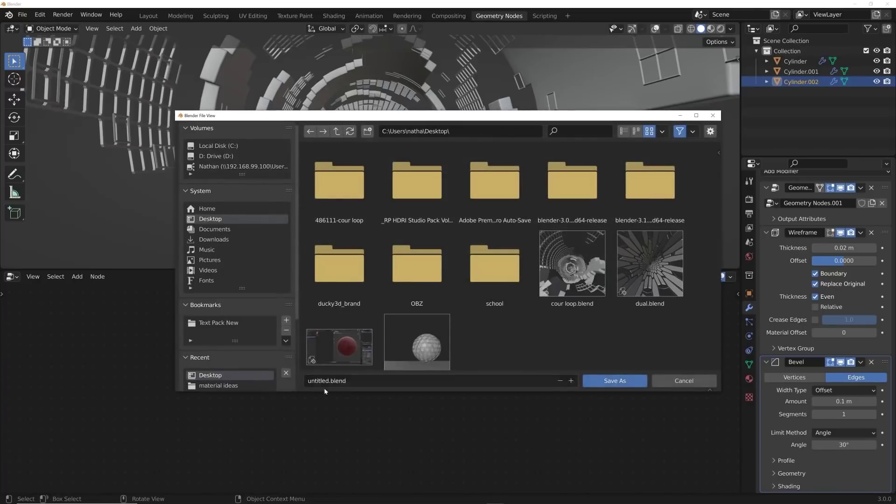
type("tutt")
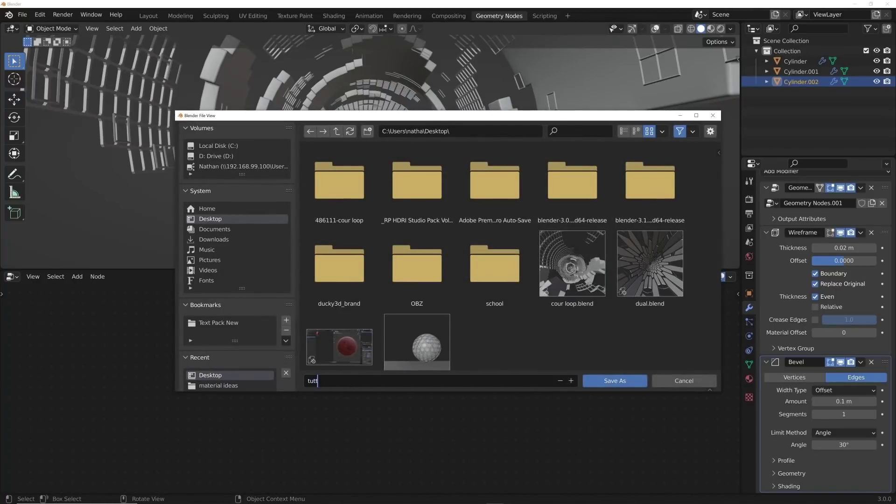
left_click(607, 380)
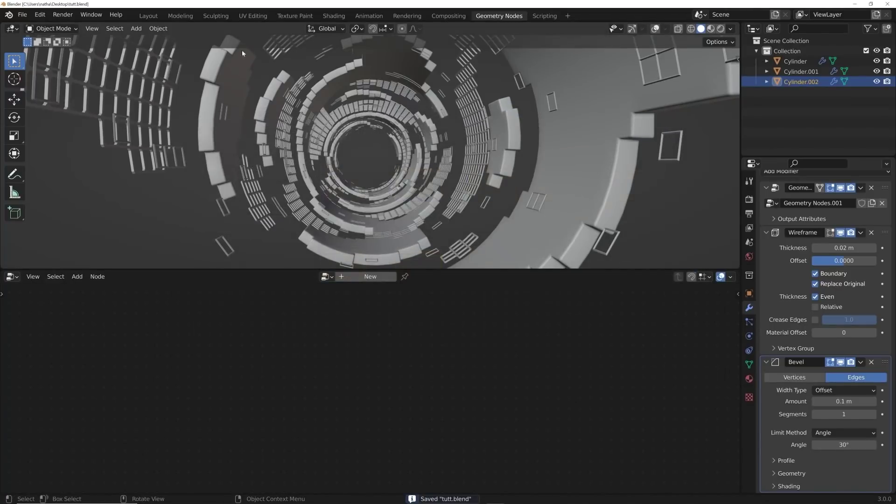
Add a camera aligned to the front view in the Layout workspace
left_click(147, 16)
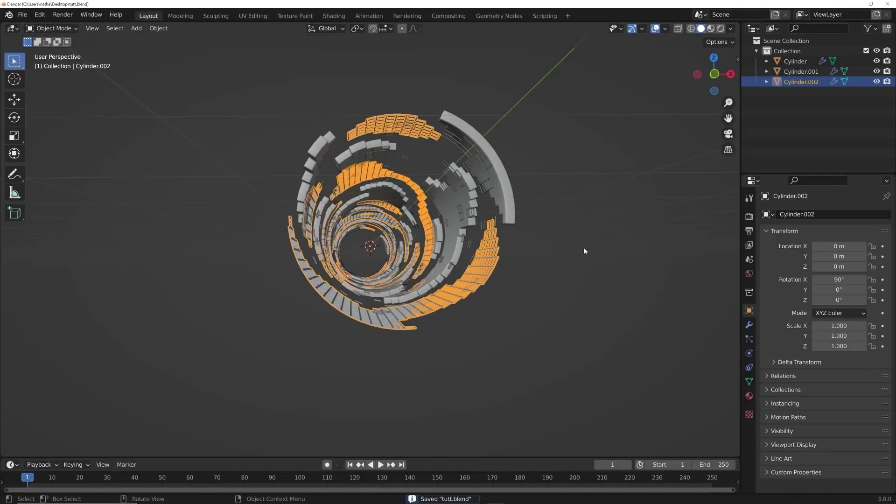
key("grave")
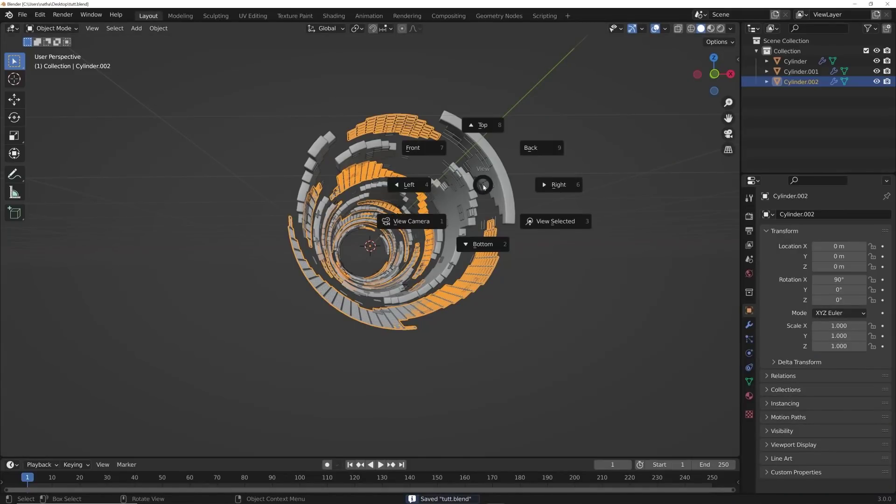
left_click(436, 154)
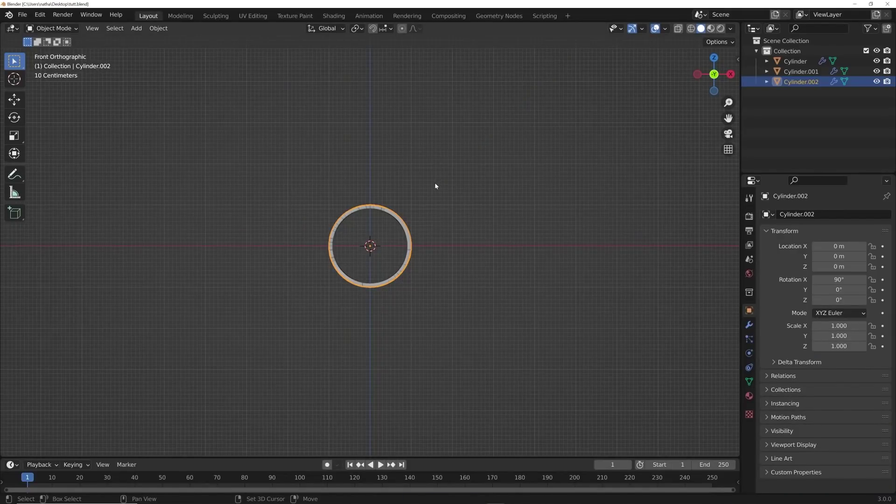
key("shift+a")
left_click(387, 336)
middle_click_drag(429, 281, 355, 298)
Move the camera along the Y axis to -8 m, at the front end of the tunnel
left_click(14, 98)
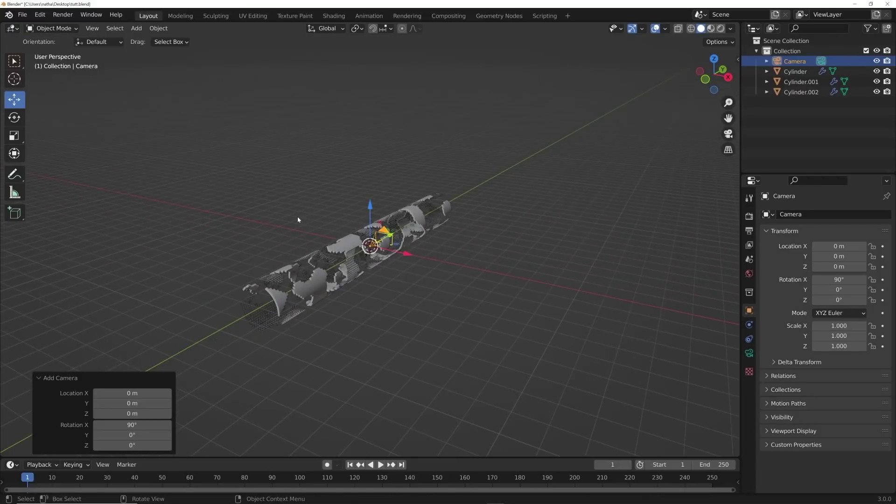
middle_click_drag(298, 219, 347, 256)
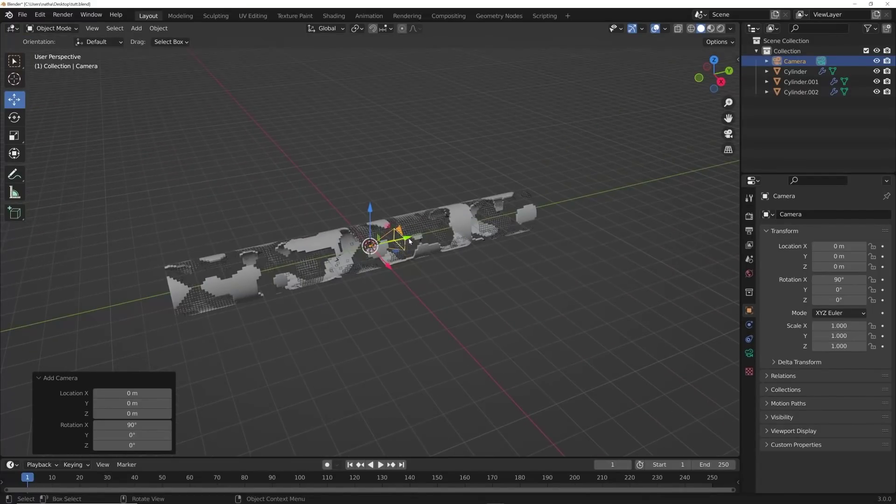
left_click_drag(409, 242, 337, 260)
left_click_drag(202, 270, 205, 284)
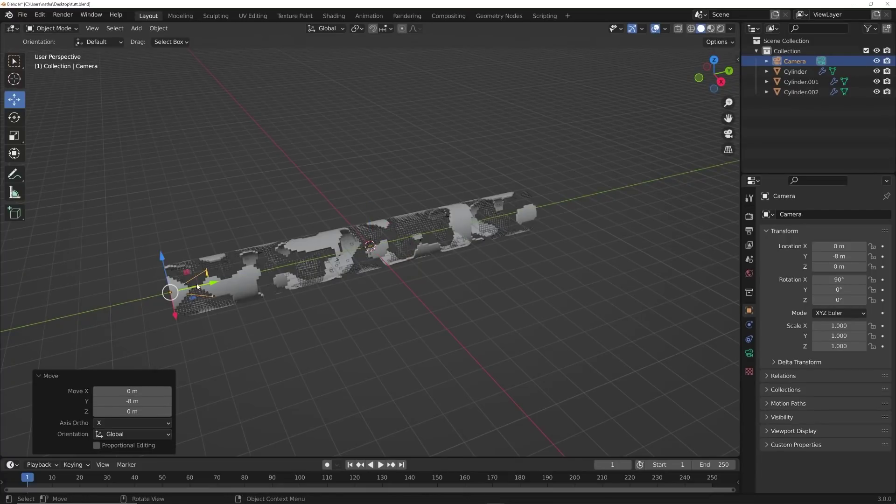
Look through the camera and set its focal length to 21.5 mm
key("KP_0")
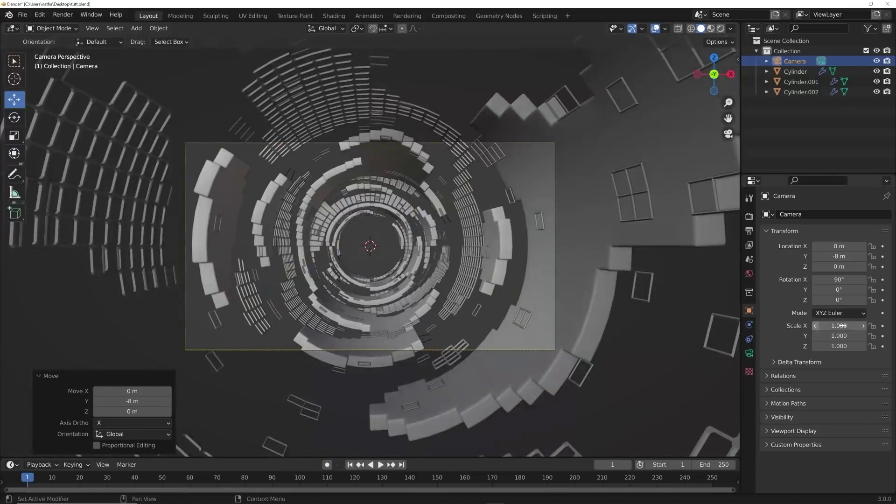
left_click(749, 354)
left_click_drag(844, 263, 793, 263)
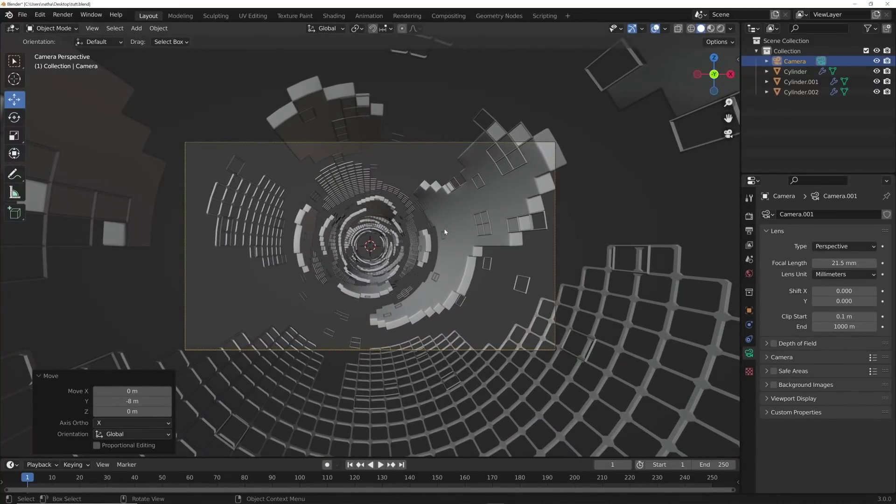
Shift the camera about -0.24 m in X and -0.475 m in Z, and rotate it with trackball angles of about 8.59° and -5.73°
key("g")
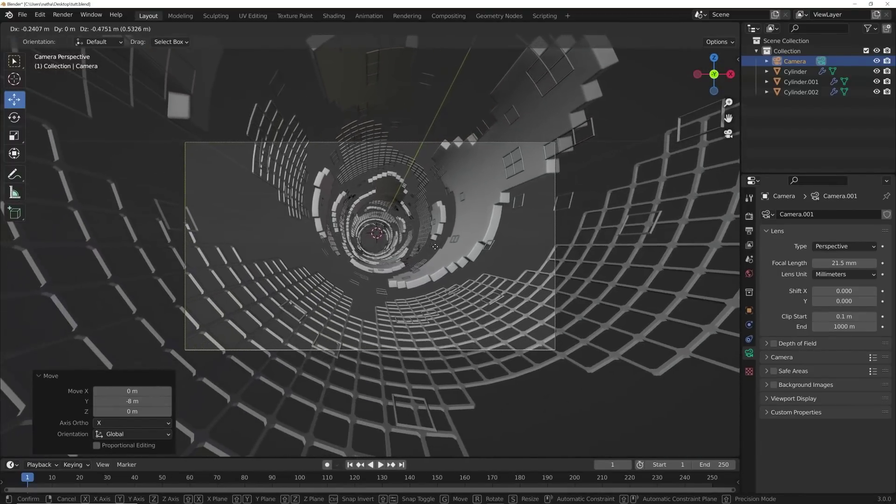
left_click(435, 248)
key("r")
key("r")
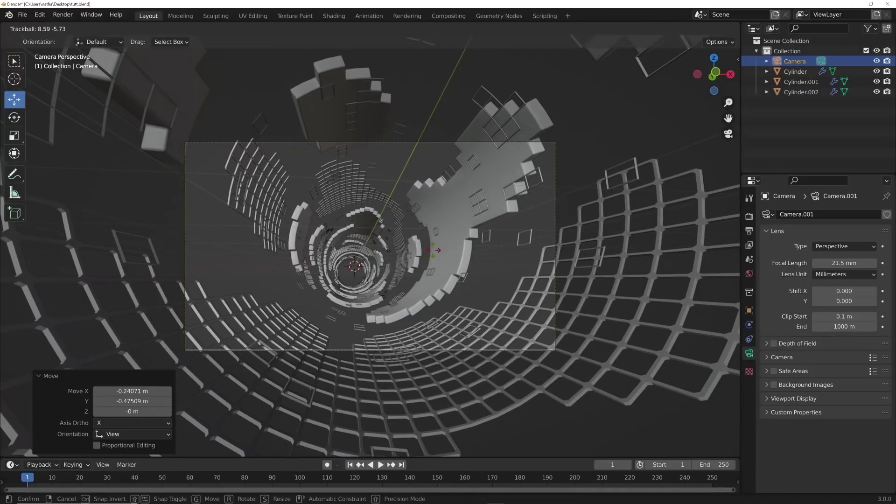
left_click(434, 253)
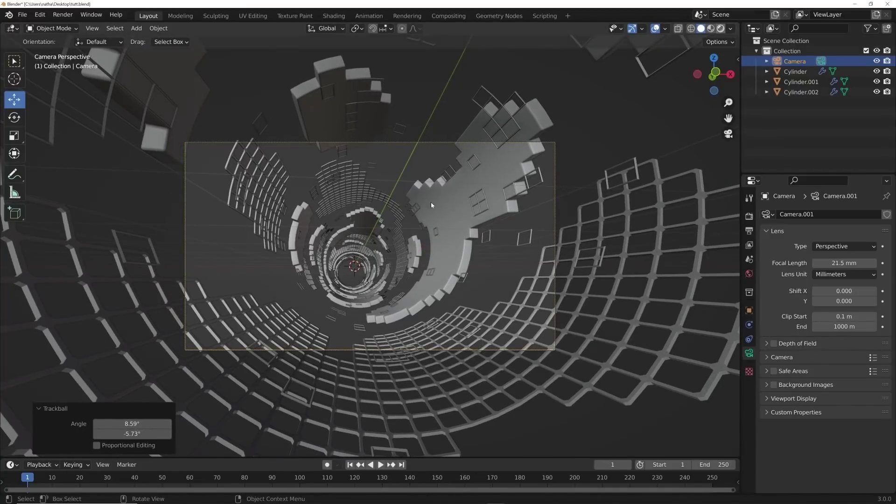
Switch the camera view to rendered shading
key("z")
key("6")
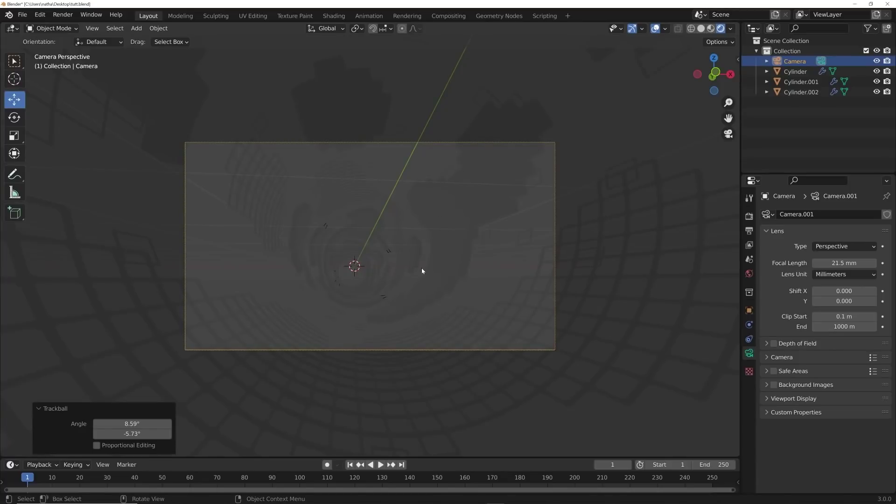
Set the world background colour to black
left_click(748, 274)
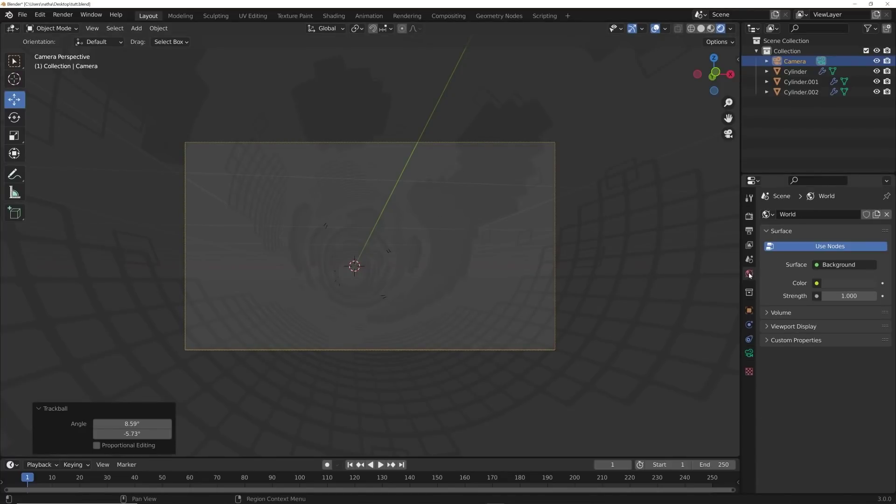
left_click(850, 283)
left_click(868, 211)
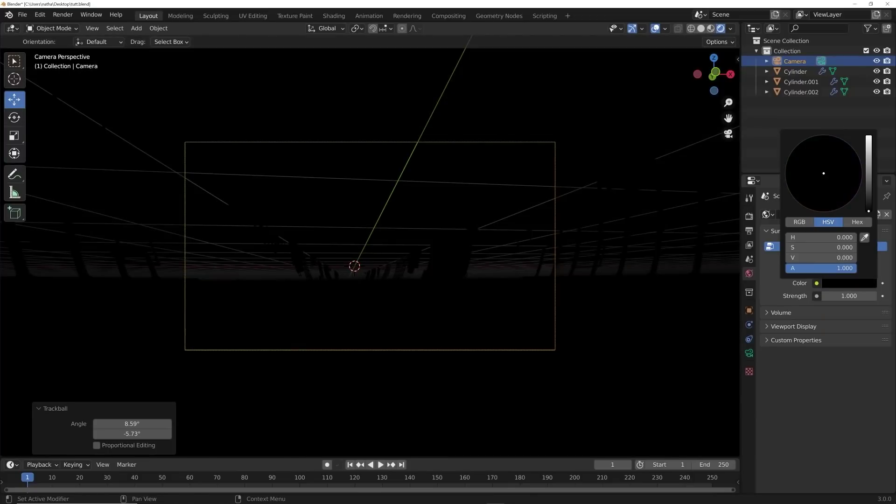
Add a point light and move it about -2.39 m in X, 0.35 m in Y and -0.75 m in Z
key("shift+a")
mouse_move(354, 221)
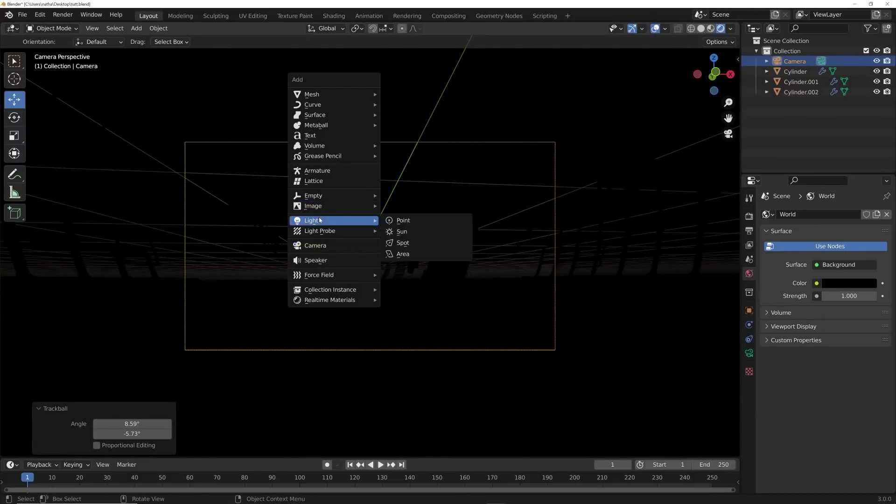
left_click(406, 220)
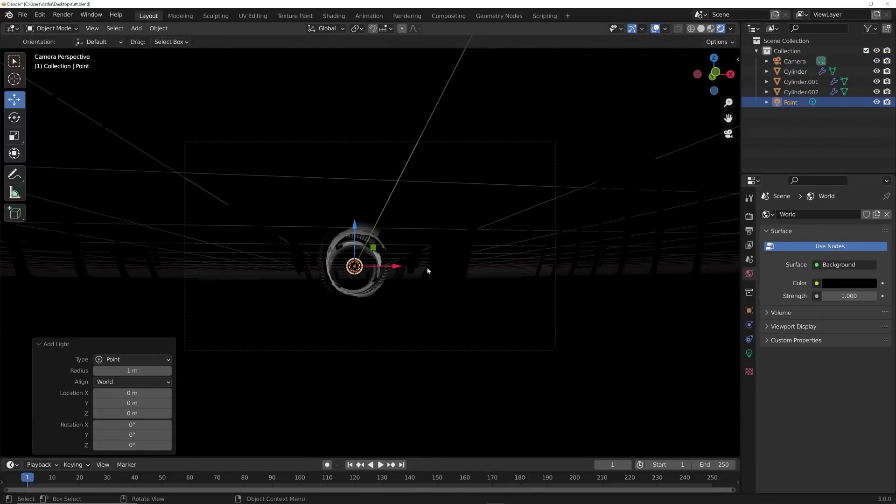
key("g")
left_click(357, 292)
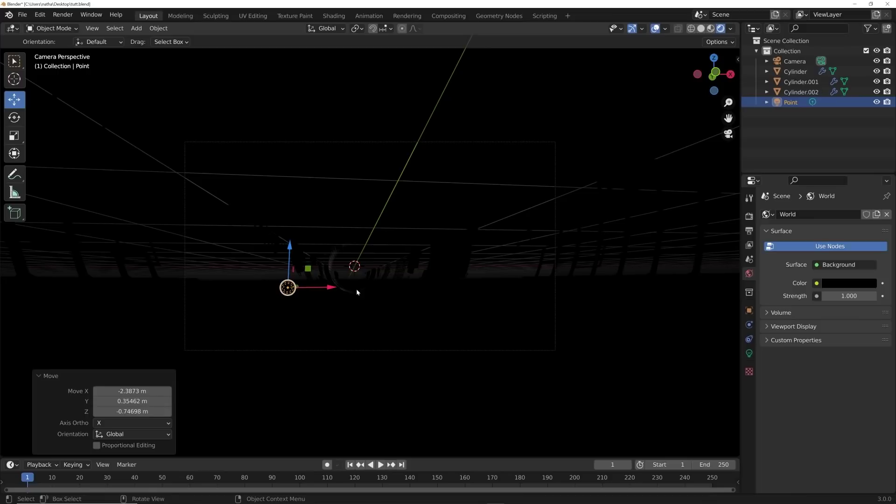
Set the point light's power to 1000 W
left_click(749, 353)
double_click(835, 283)
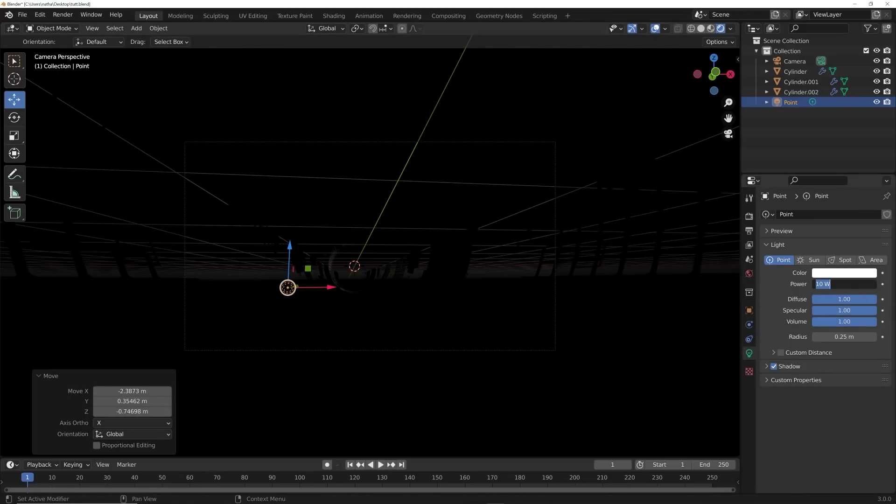
key("Return")
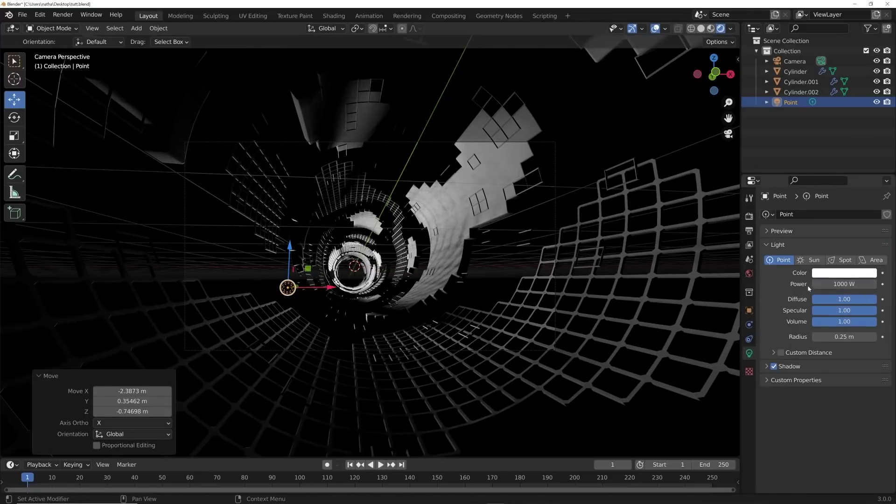
Bring the light to about -4.86 m in Y and place a duplicate offset about 5.8 m in X, -0.9 m in Y and 2.1 m in Z
left_click(749, 311)
left_click_drag(838, 256, 817, 256)
key("g")
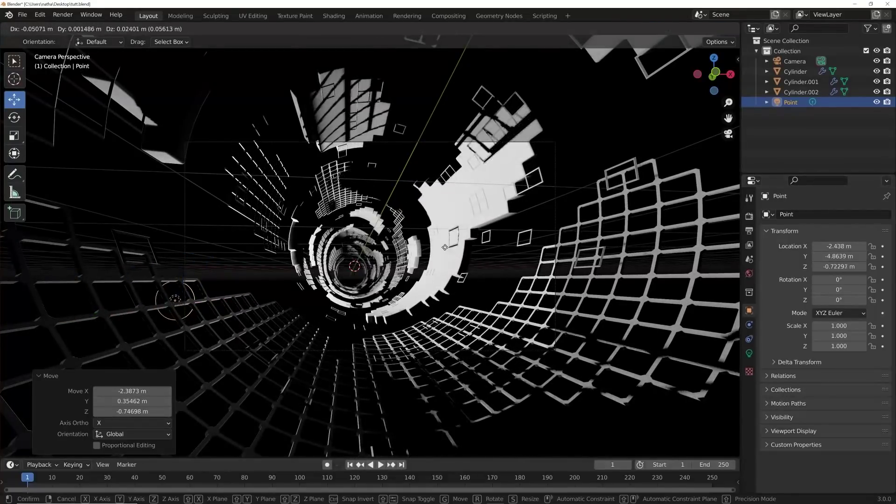
left_click(445, 251)
key("shift+d")
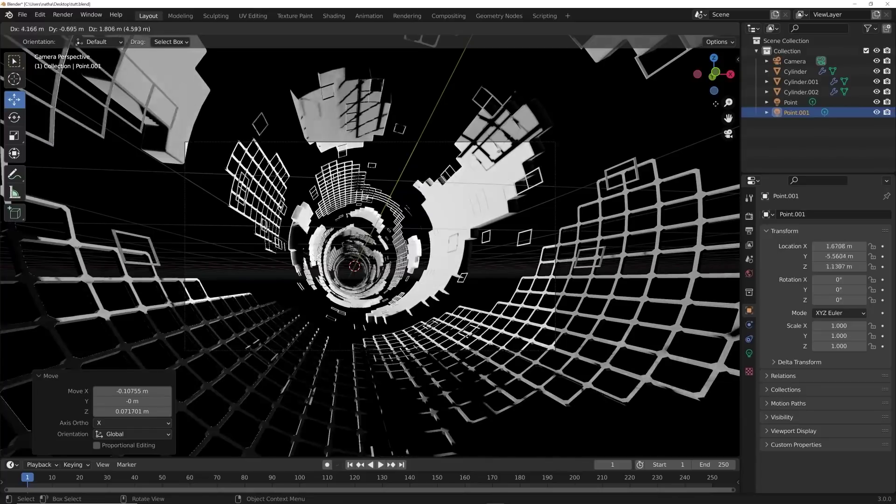
left_click(27, 108)
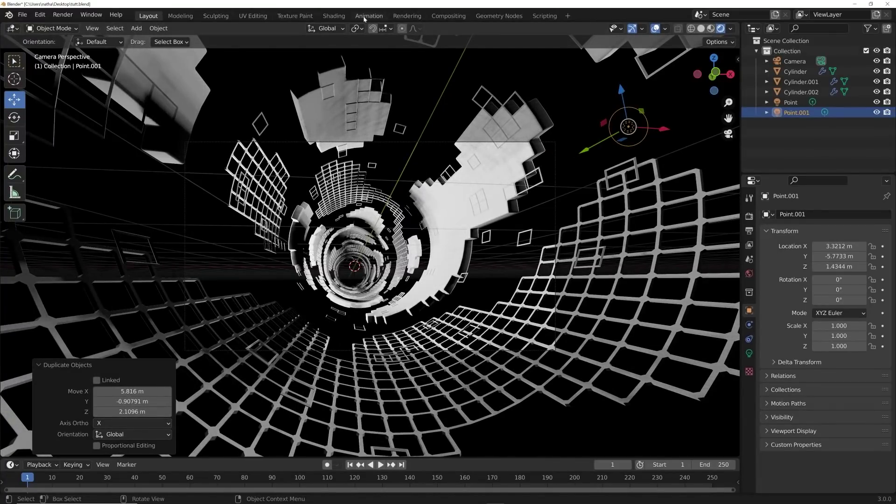
Switch to the Shading workspace with a rendered camera view and display the World shader nodes
left_click(334, 16)
key("KP_0")
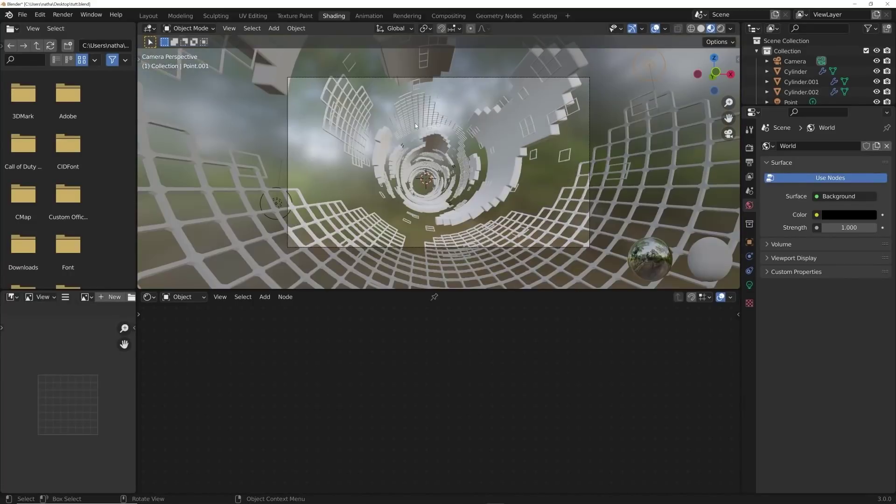
left_click(721, 28)
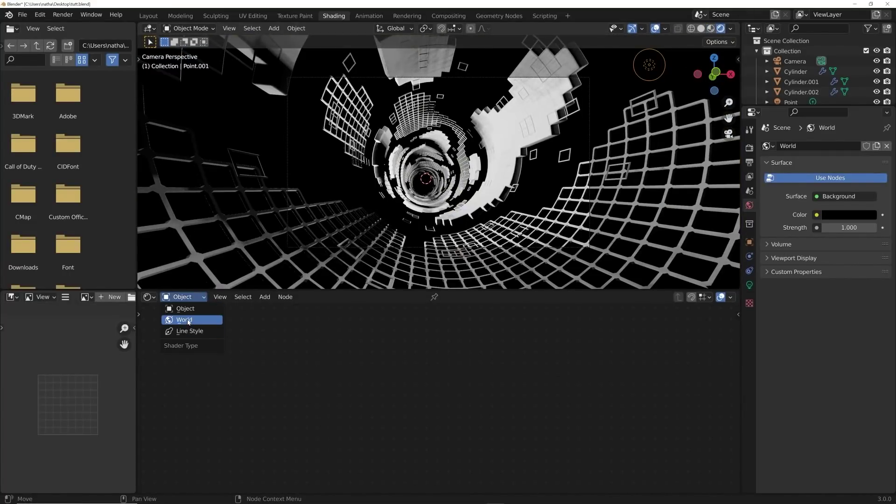
left_click(188, 321)
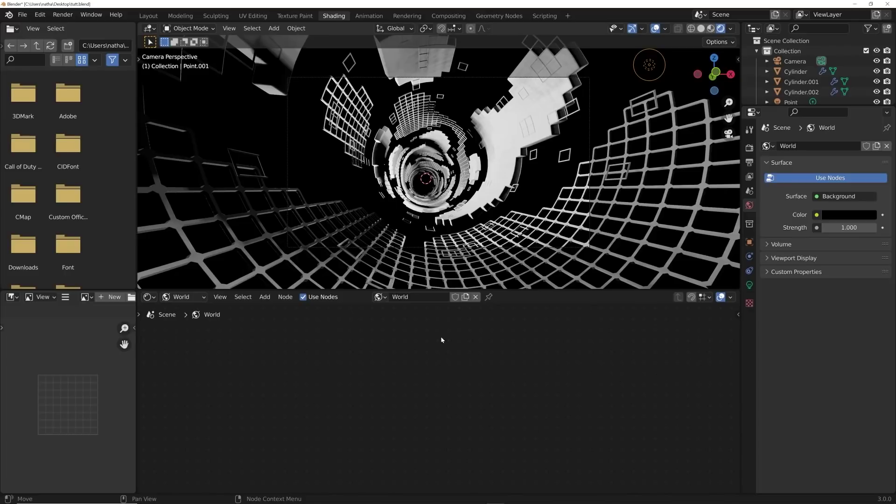
key("Home")
Add a Principled Volume node and connect it to the Volume input of the World Output
key("shift+a")
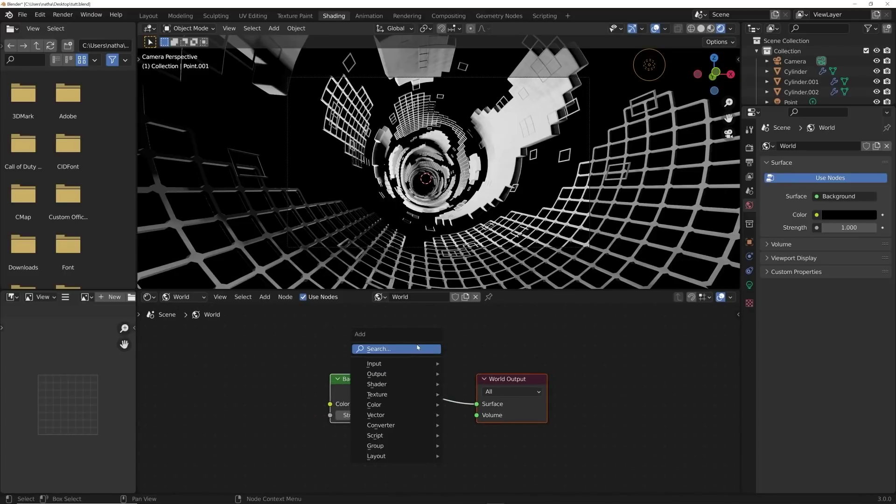
left_click(418, 349)
type("vol")
left_click(444, 384)
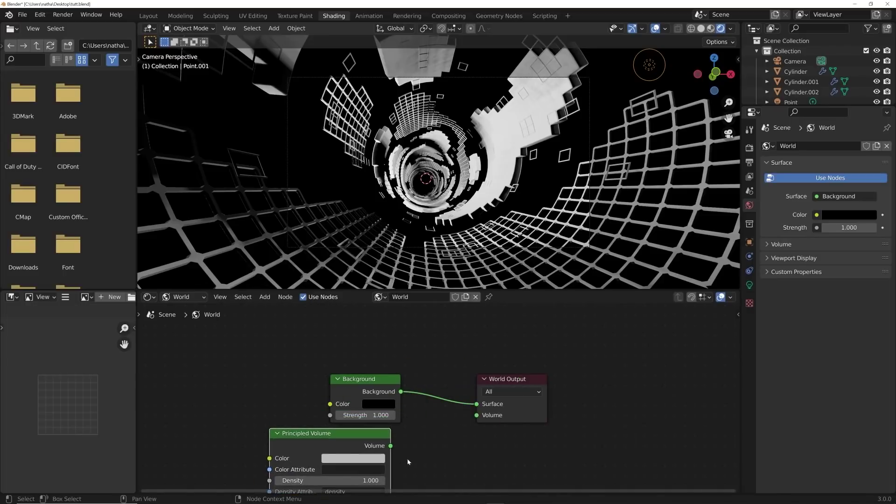
left_click_drag(390, 445, 476, 415)
Set the Principled Volume's density to 0.03
middle_click_drag(314, 480, 346, 405)
left_click(346, 405)
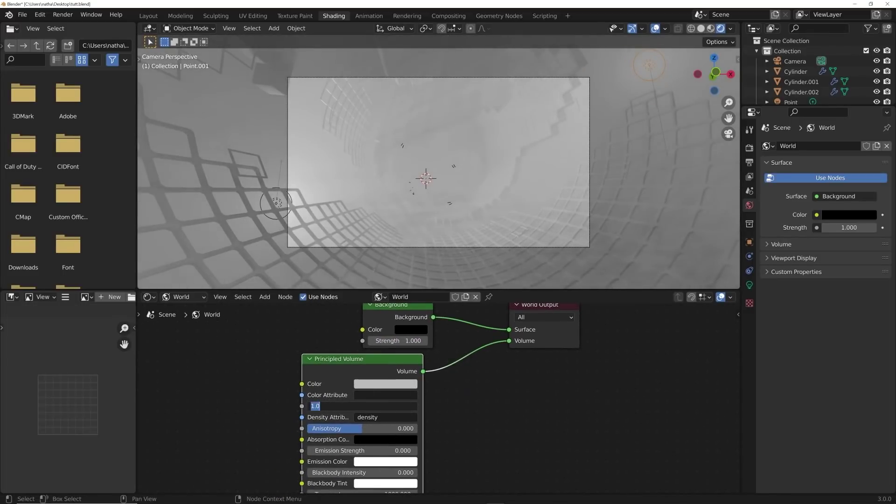
key("Return")
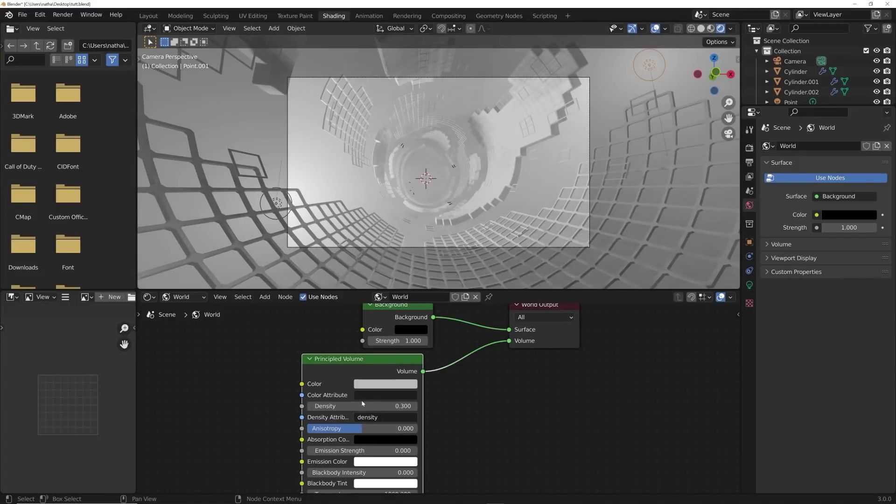
left_click(362, 405)
type("0.03")
key("Return")
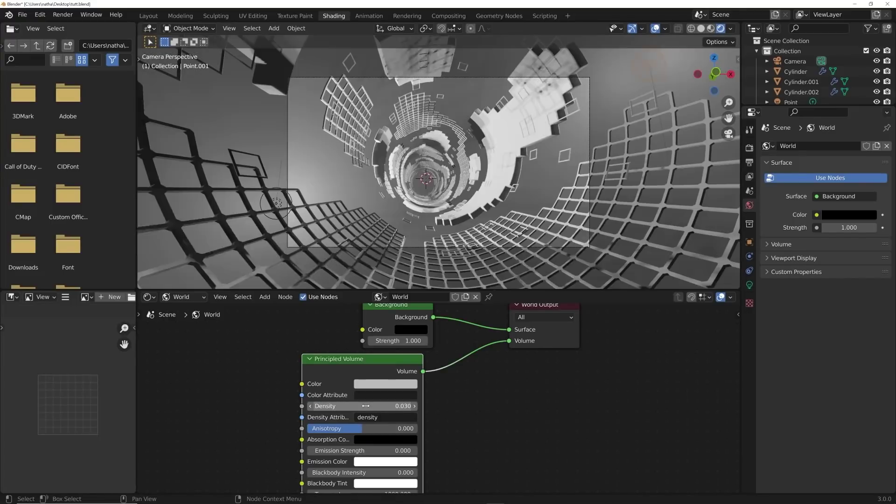
Change the colour of the original point light to a bright blue
scroll(793, 89, "down", 2)
left_click(791, 85)
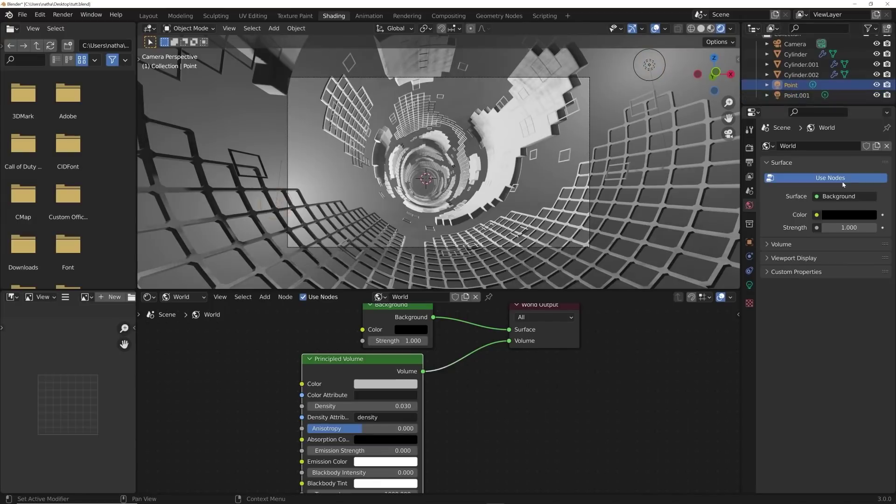
left_click(749, 284)
left_click(833, 208)
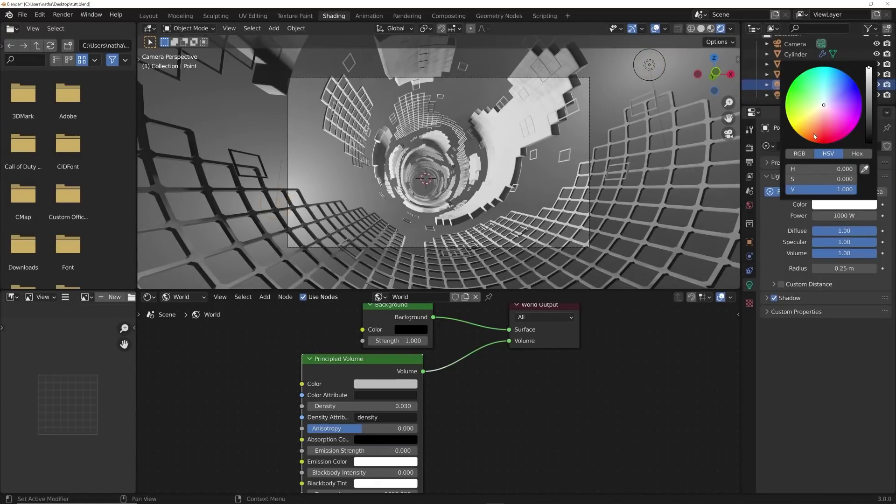
left_click(841, 77)
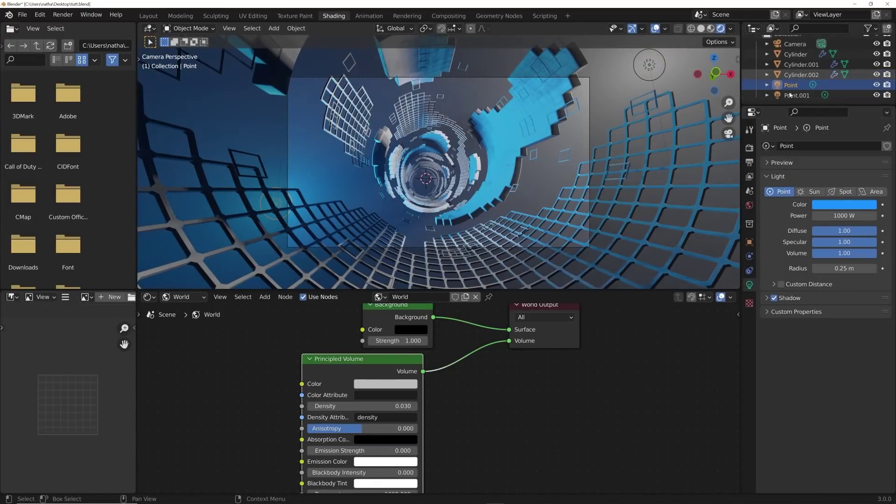
Change the colour of the duplicated point light to orange, with a hue of about 0.023 and full saturation
left_click(796, 96)
left_click(833, 205)
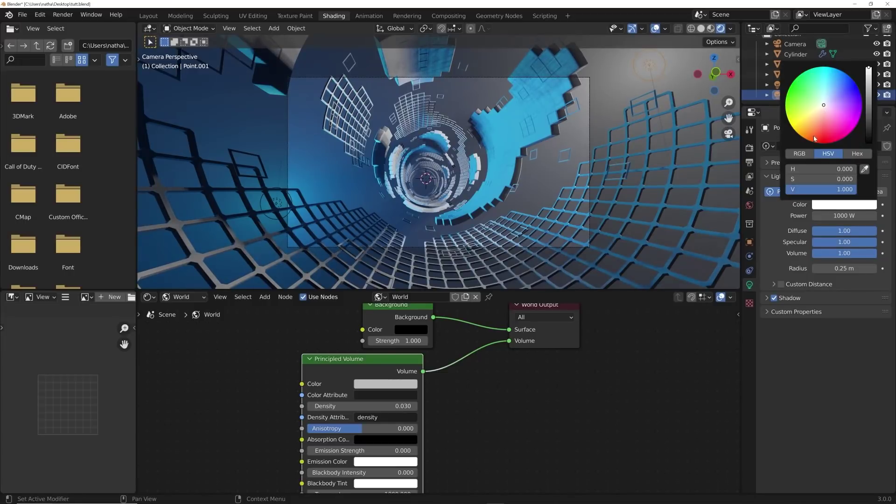
left_click_drag(815, 139, 807, 140)
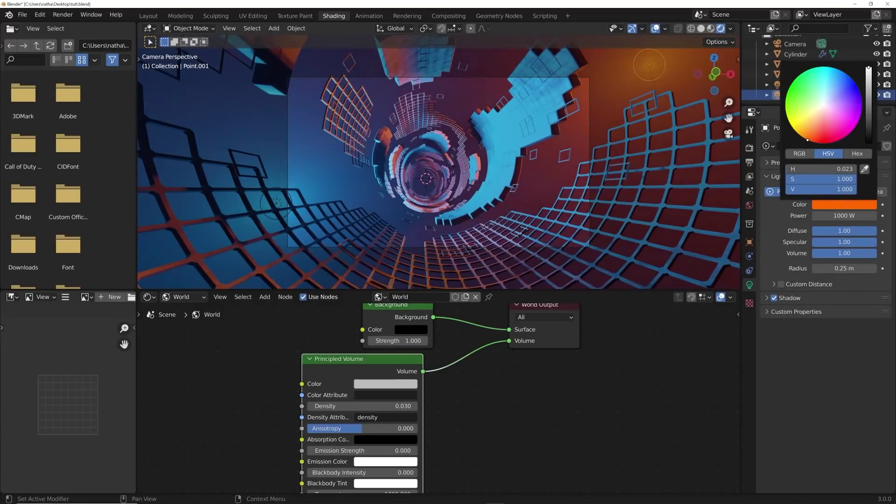
Switch the node editor to object shading and create a new material for the solid tube named Cylinder
left_click(182, 296)
left_click(189, 309)
left_click(512, 180)
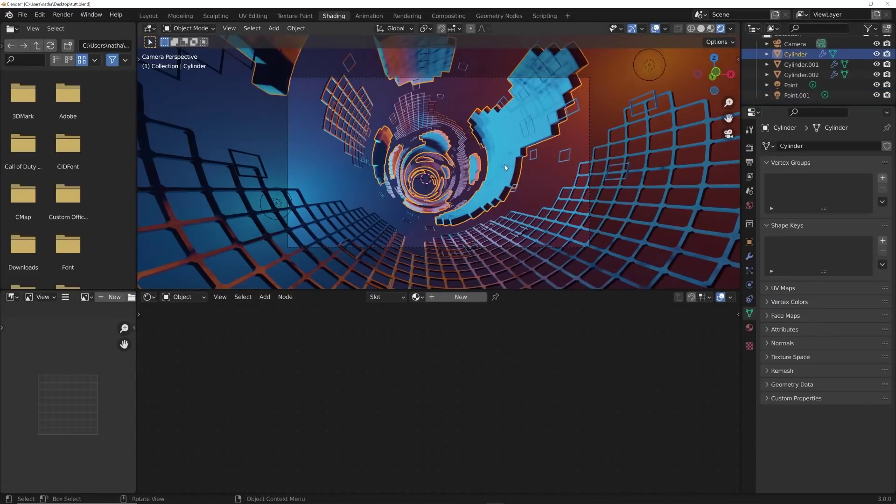
left_click(471, 299)
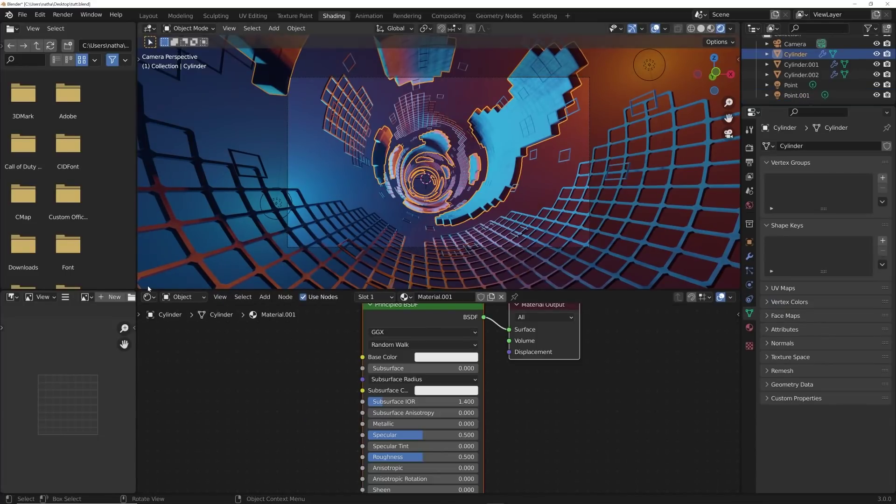
Merge the file browser and image editor areas into the viewport and shader editor for more working space
left_click_drag(140, 284, 70, 262)
left_click_drag(137, 291, 47, 327)
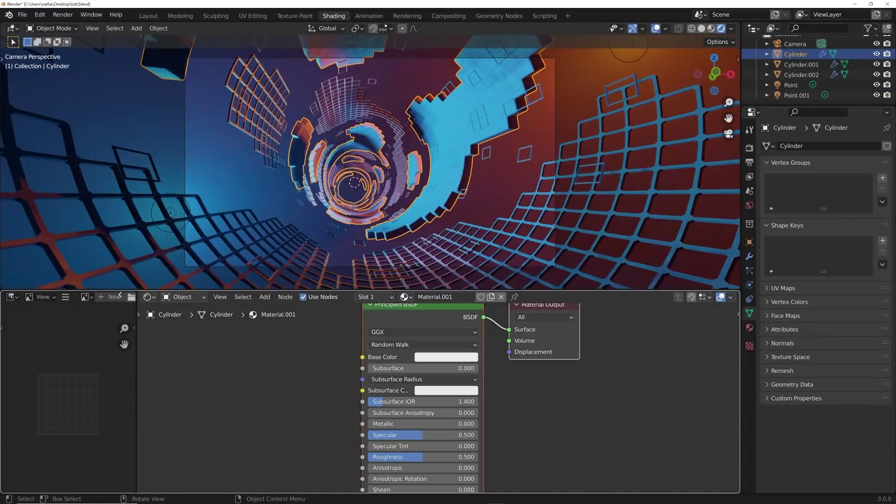
Raise the Cylinder material's Metallic value to 1.0 and darken its base colour to dark grey
left_click_drag(357, 423, 406, 423)
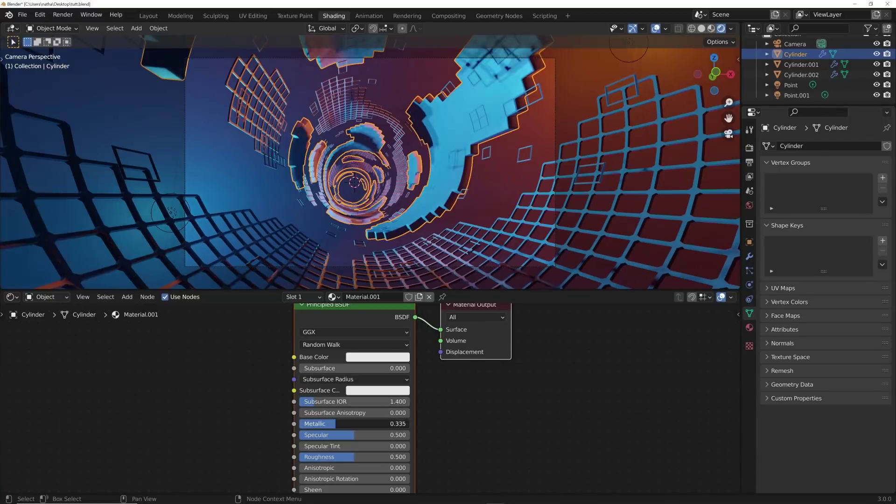
left_click(377, 357)
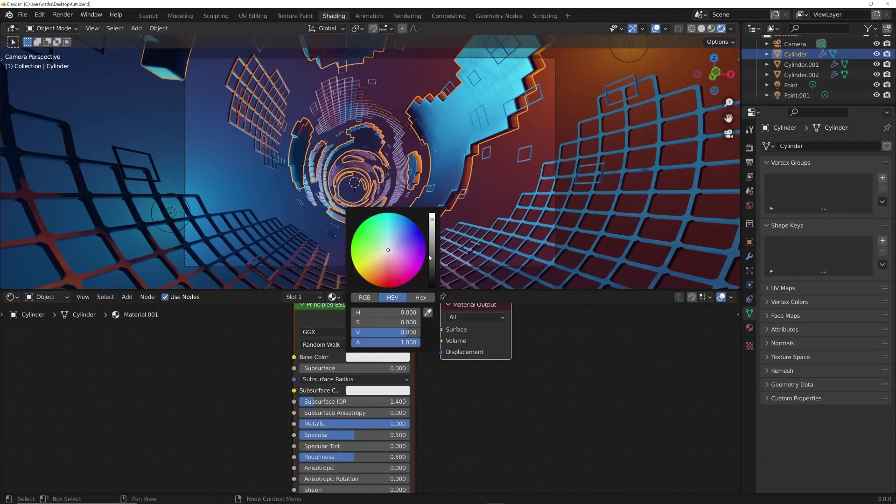
left_click_drag(431, 257, 432, 265)
Hide the viewport gizmos and overlays for a clean close-up of the tunnel wall
scroll(224, 121, "up", 4)
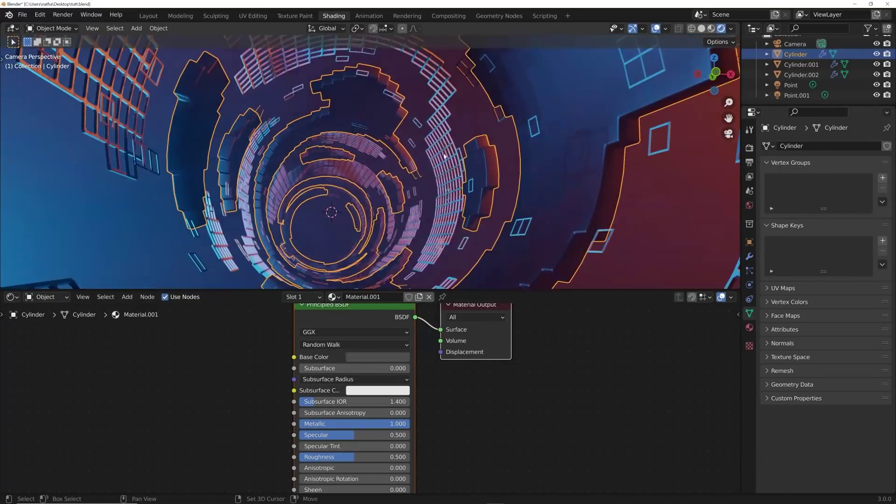
left_click(632, 29)
left_click(656, 28)
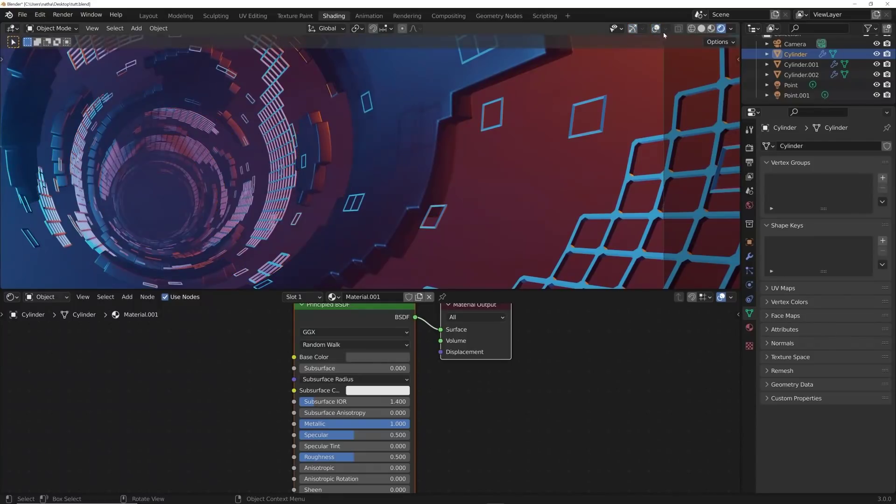
Add a ColorRamp node and connect its Color output to the Principled BSDF's Roughness
middle_click_drag(264, 403, 351, 385)
type("col")
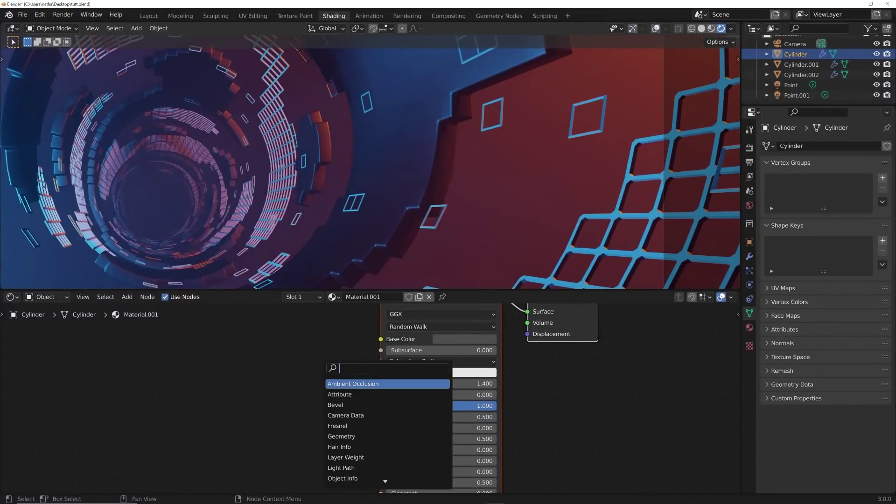
key("Return")
left_click(333, 419)
left_click_drag(324, 404, 381, 438)
Add a Noise Texture node ahead of the ColorRamp
middle_click_drag(159, 393, 315, 365)
key("shift+a")
left_click(315, 363)
type("noi")
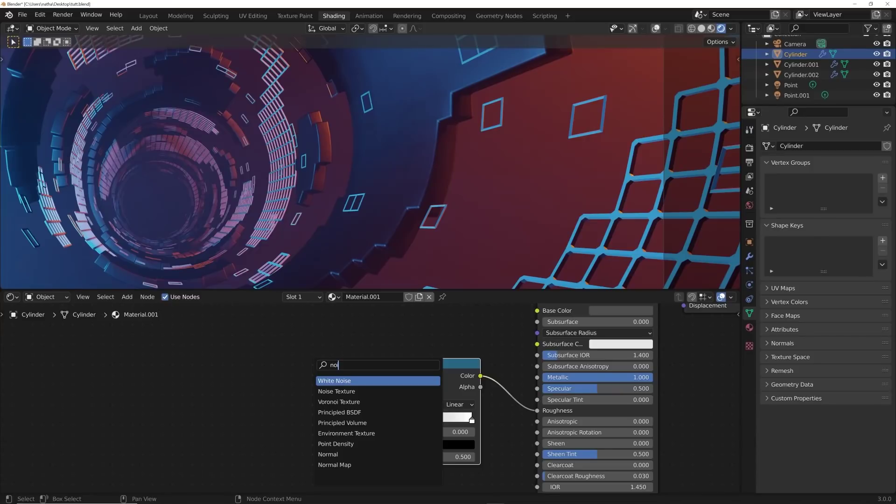
key("Down")
key("Return")
left_click(264, 377)
Add Texture Coordinate and Mapping nodes to the Noise Texture and drive the mapping with Object coordinates
key("ctrl+t")
middle_click_drag(265, 376, 404, 316)
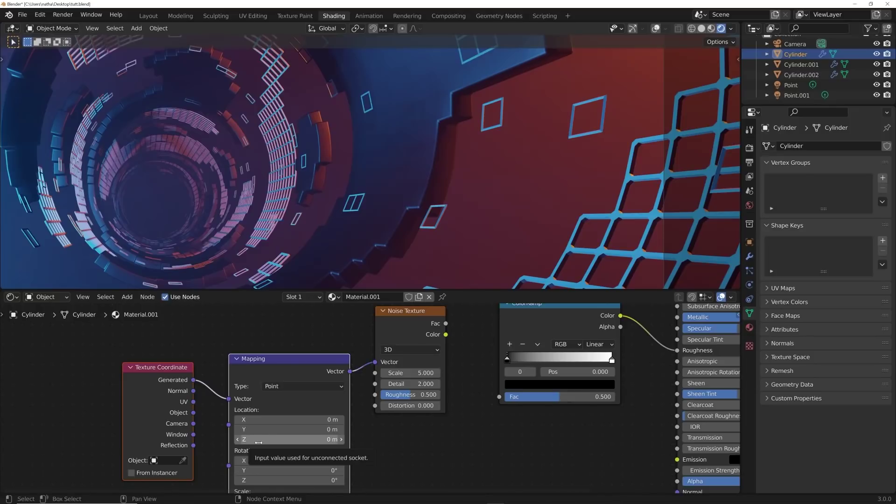
left_click_drag(194, 412, 229, 398)
Connect the noise Fac output to the ColorRamp and tighten its stops, moving black inward and white to about 0.677
left_click_drag(445, 323, 499, 396)
middle_click_drag(472, 370, 415, 390)
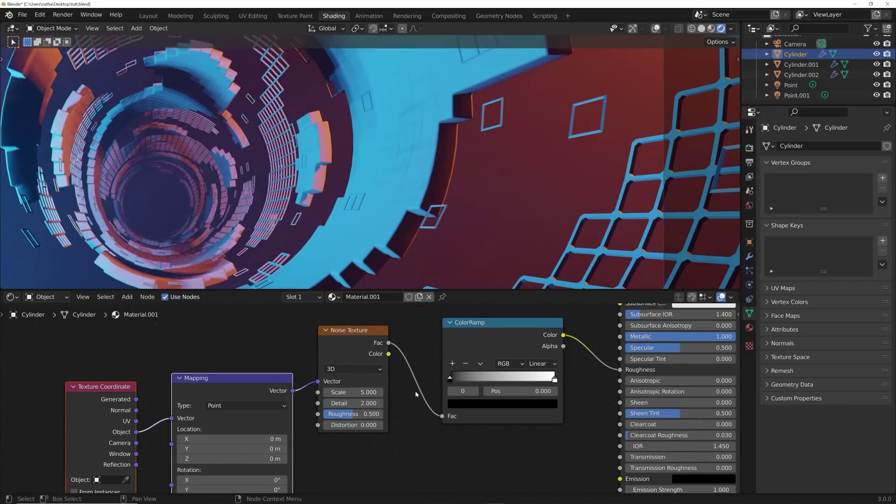
left_click_drag(450, 379, 481, 379)
left_click_drag(554, 379, 521, 378)
Set the Noise Texture's Detail to 12 and its Roughness to about 0.785
left_click(353, 403)
type("12")
key("Return")
left_click_drag(359, 414, 387, 414)
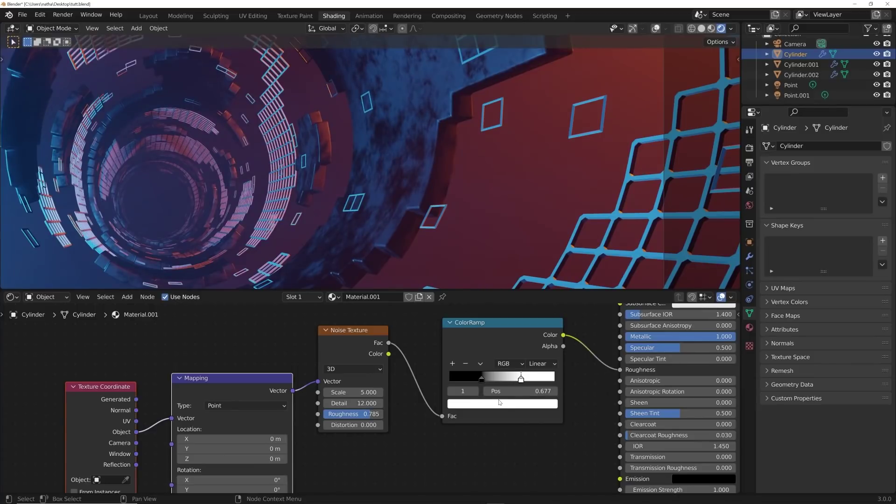
Lighten the dark stop of the roughness ColorRamp to a dark grey with a value of about 0.088
left_click(480, 377)
left_click(486, 403)
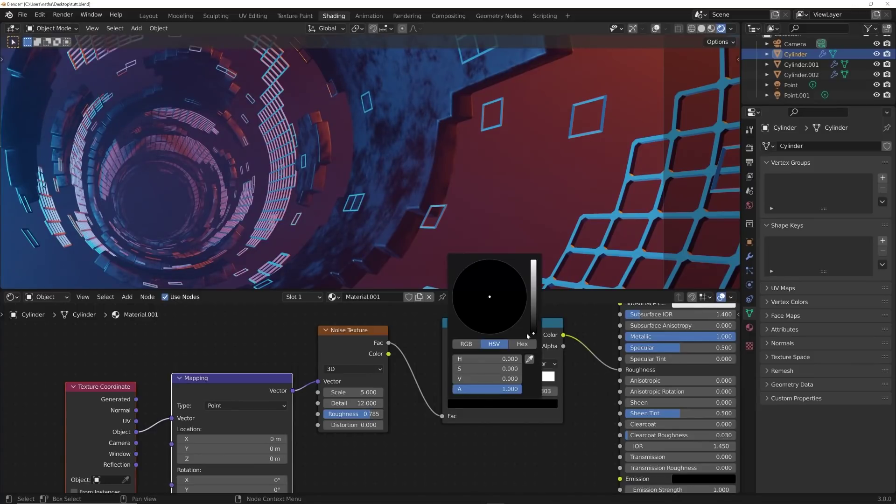
scroll(490, 326, "up", 2)
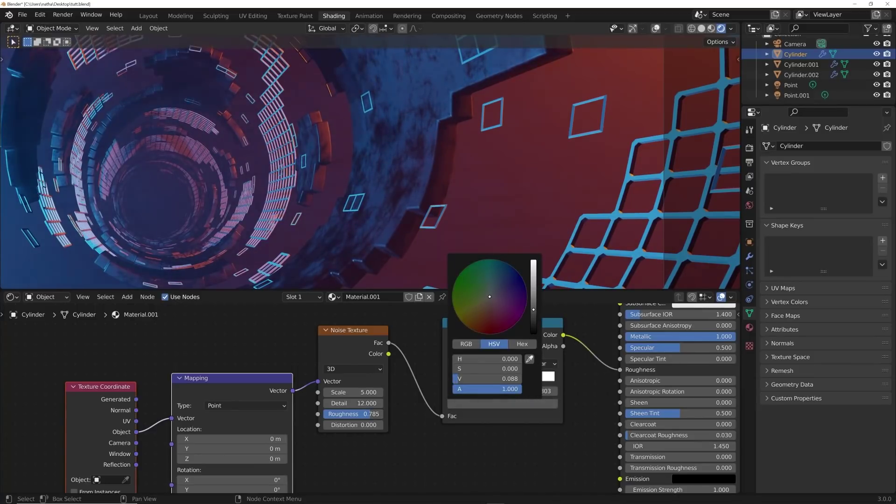
middle_click_drag(431, 191, 411, 200)
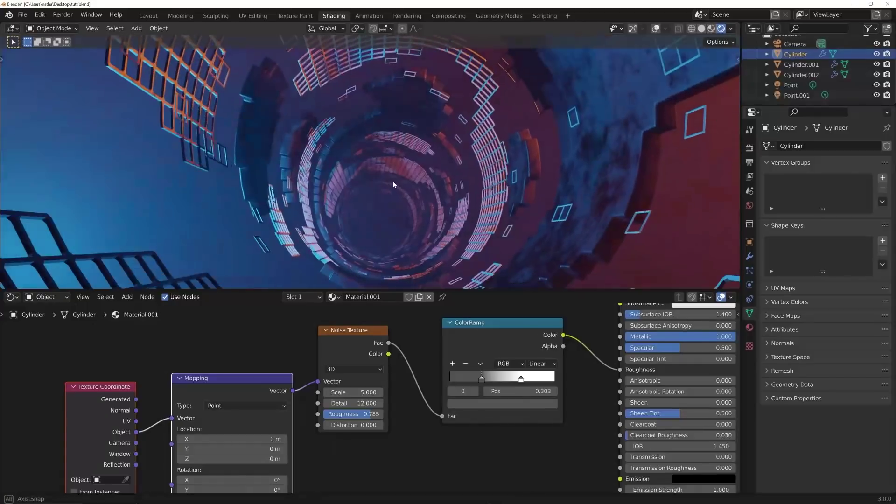
Move the ColorRamp's white stop to about 0.620 and darken its colour slightly to off-white
left_click_drag(521, 379, 515, 379)
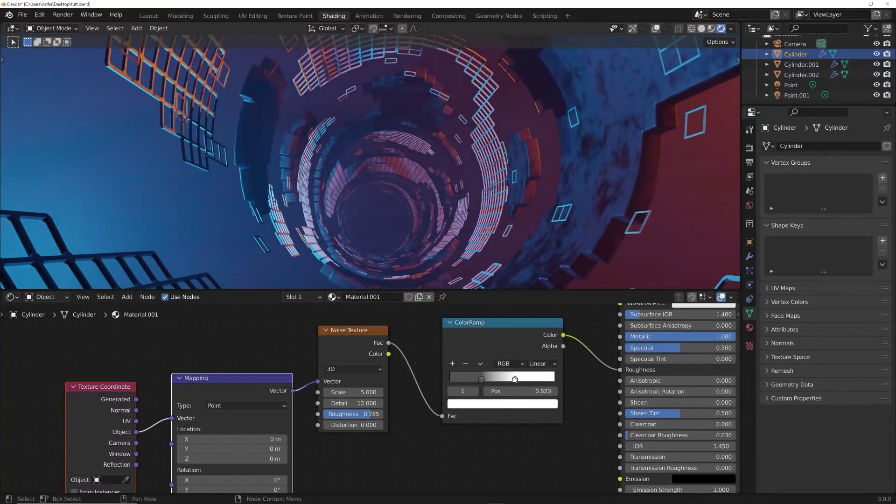
left_click(517, 404)
left_click(534, 265)
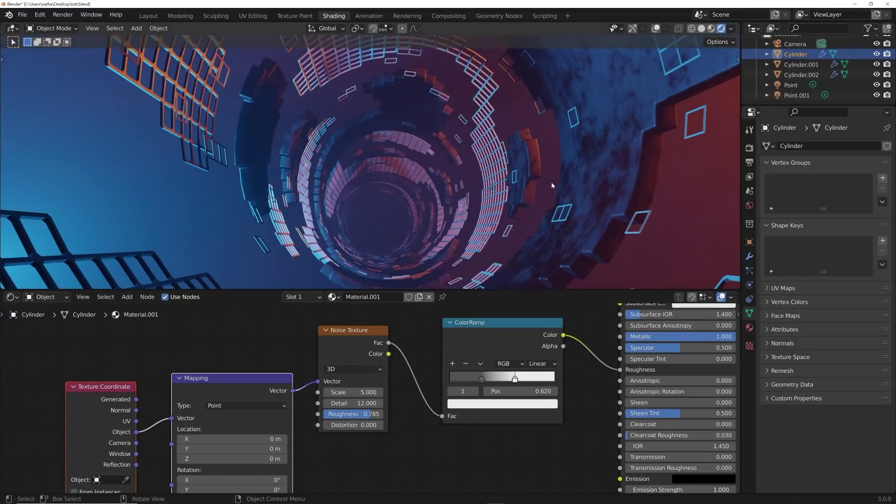
scroll(356, 367, "down", 2)
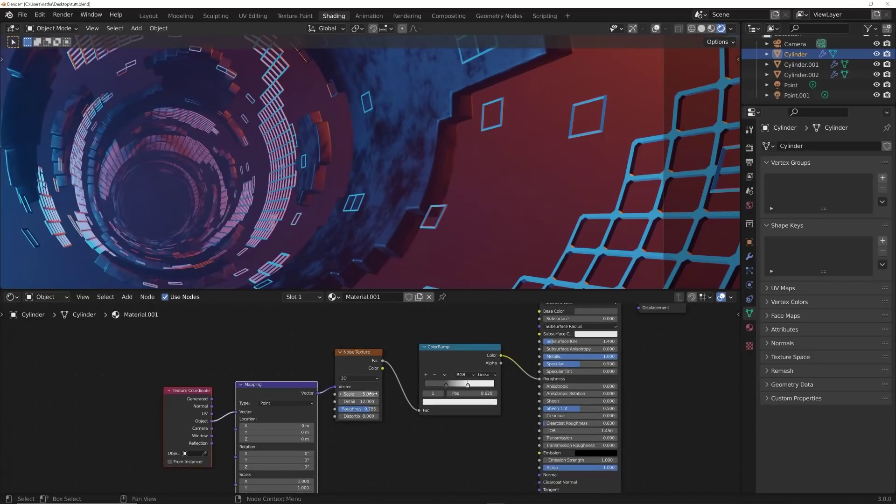
Move the Texture Coordinate, Mapping, Noise Texture and ColorRamp nodes together farther from the Principled BSDF to make room
left_click_drag(463, 340, 187, 438)
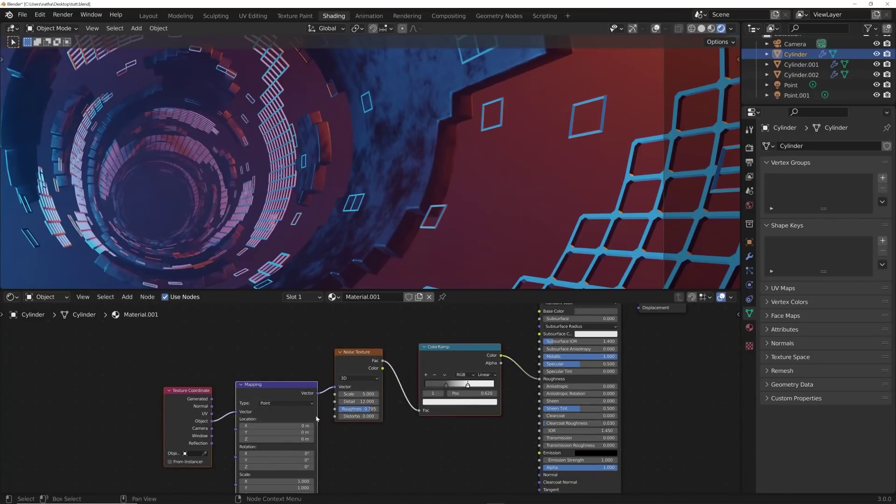
key("g")
left_click(241, 405)
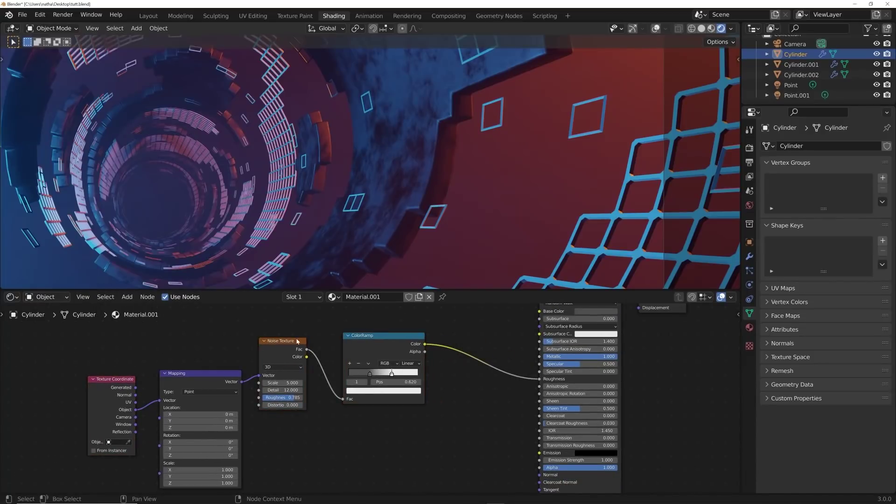
left_click(362, 346)
Add a Voronoi Texture node below the Noise Texture and connect the Mapping node's Vector output to it
key("shift+a")
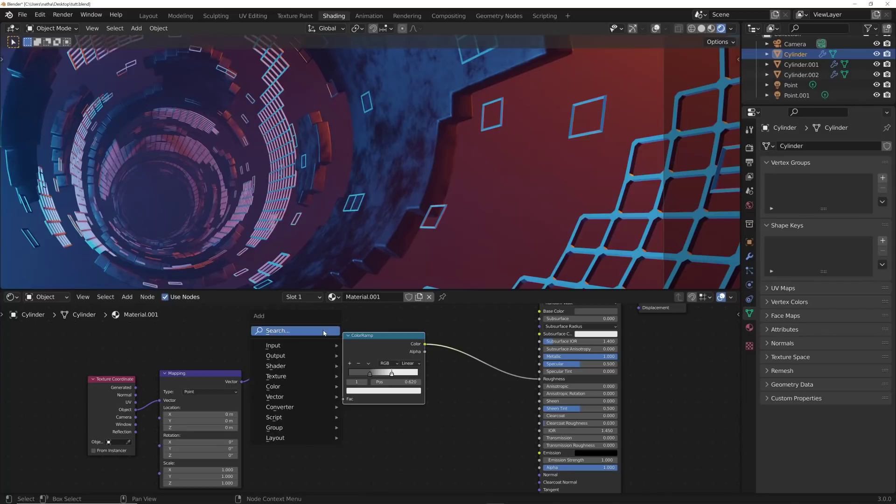
left_click(299, 330)
type("vor")
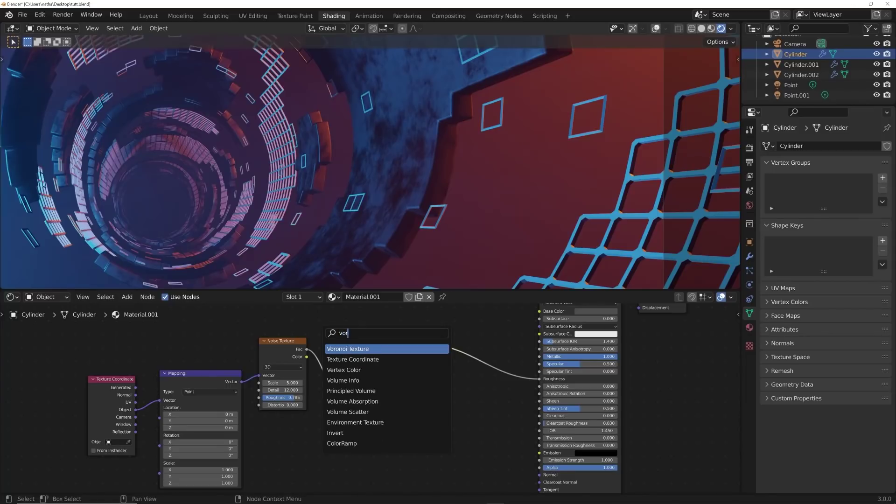
key("Return")
left_click(246, 380)
middle_click_drag(246, 379, 284, 358)
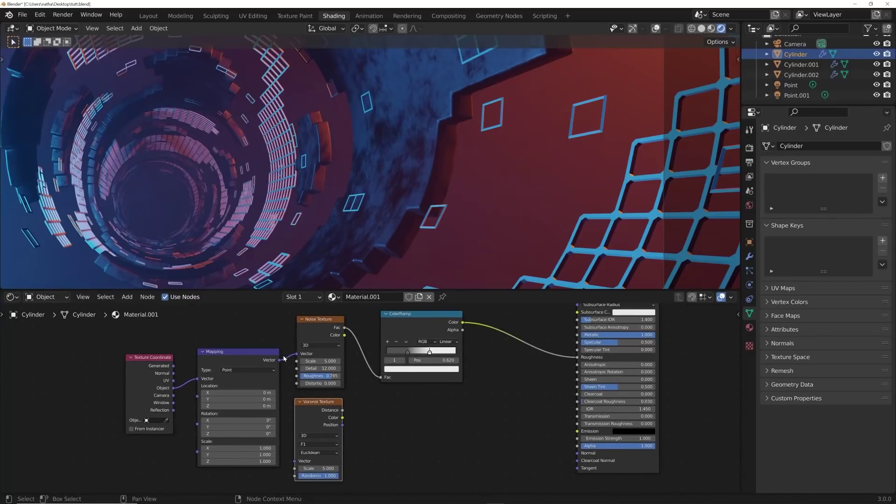
left_click_drag(282, 362, 296, 461)
Add a second ColorRamp between the Voronoi Color output and Roughness, moving its black stop inward and its white stop to about 0.618
key("shift+a")
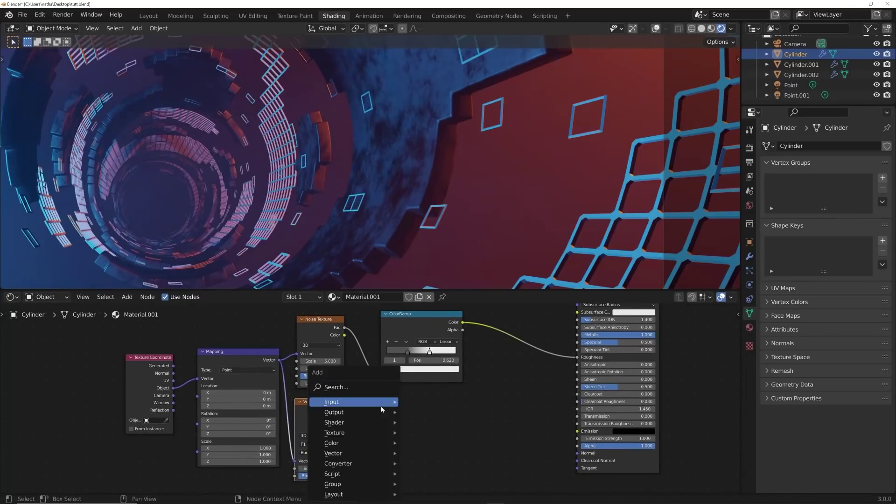
left_click(354, 392)
type("col")
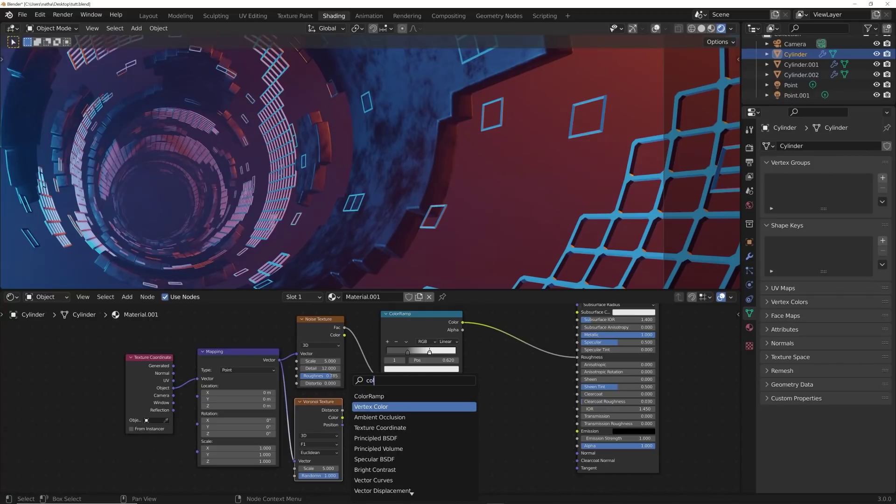
key("Return")
left_click(385, 407)
left_click_drag(344, 418, 373, 463)
left_click_drag(455, 409, 577, 358)
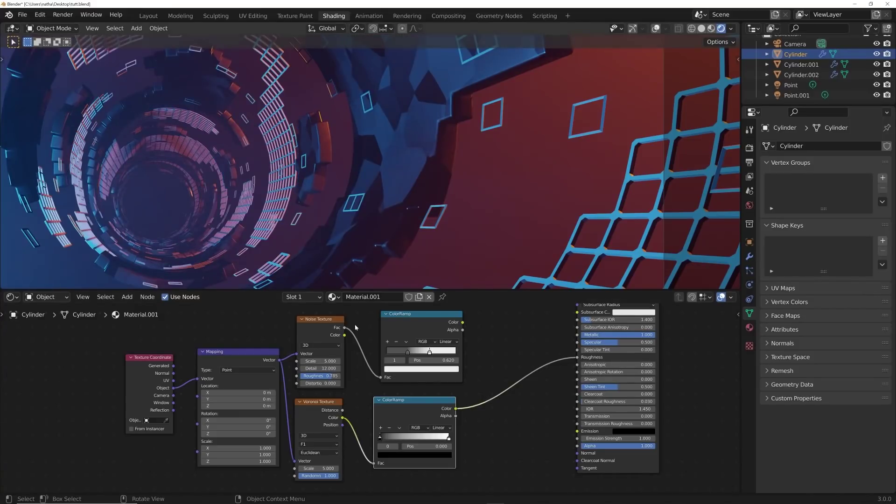
left_click_drag(381, 438, 422, 439)
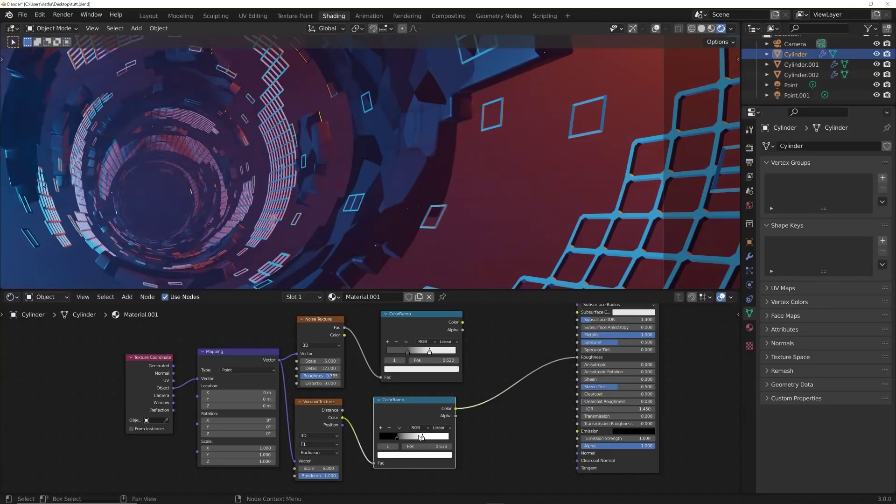
Insert a MixRGB node before Roughness, with the noise ColorRamp feeding Color1 and the Voronoi ColorRamp feeding Color2
left_click_drag(397, 345, 396, 345)
key("shift+a")
left_click(466, 312)
type("micx")
key("BackSpace")
key("BackSpace")
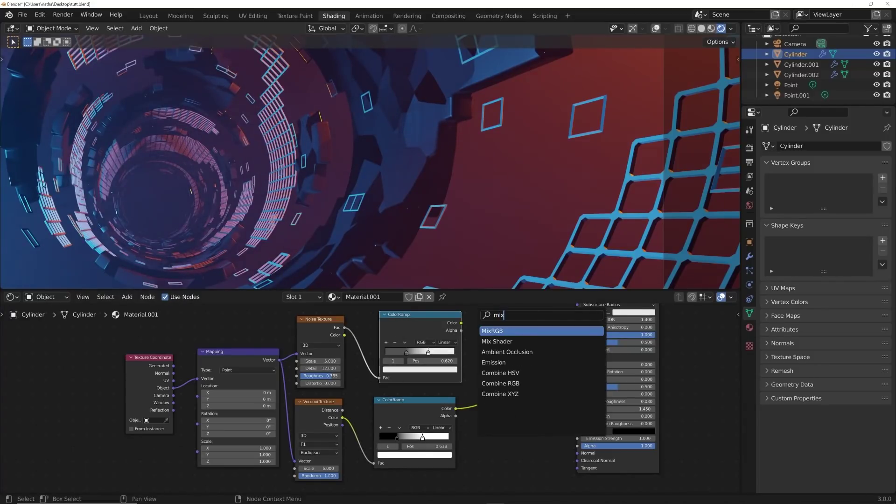
left_click(494, 343)
left_click(518, 358)
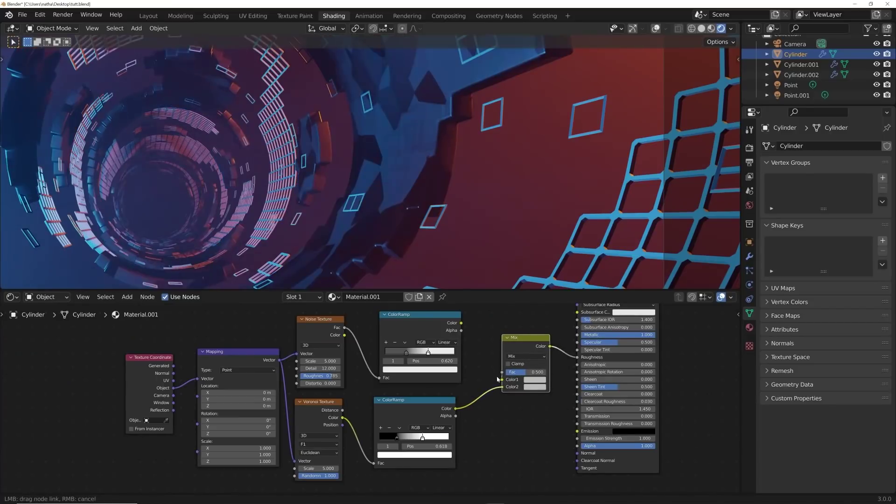
left_click_drag(460, 323, 504, 379)
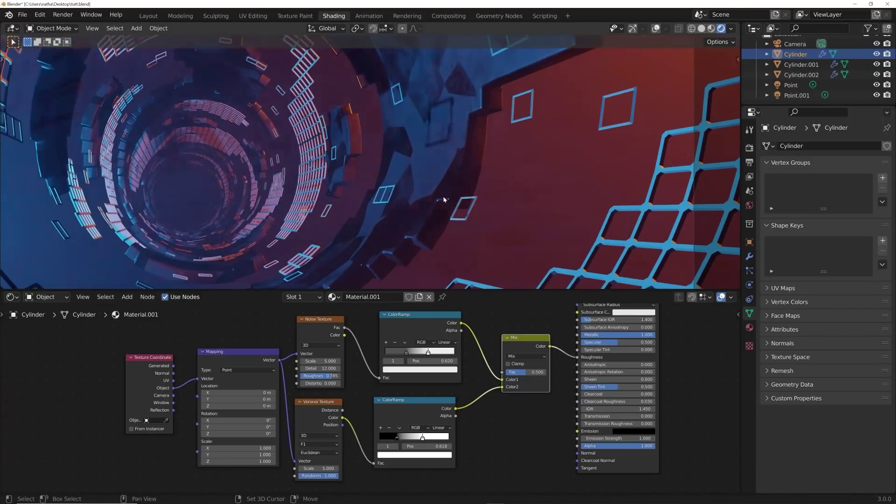
Set the Voronoi Texture to the Manhattan metric with a smaller scale and blend it in at a Mix factor of about 0.285
left_click_drag(527, 372, 547, 374)
left_click(306, 452)
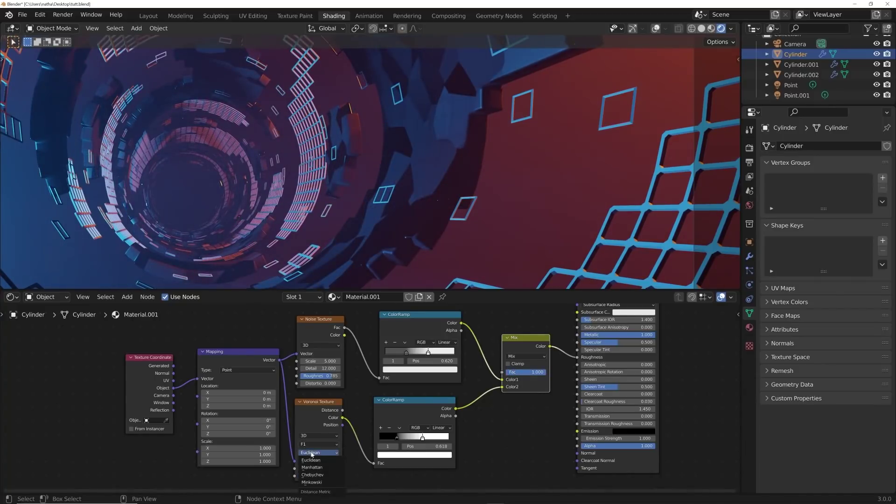
left_click(314, 467)
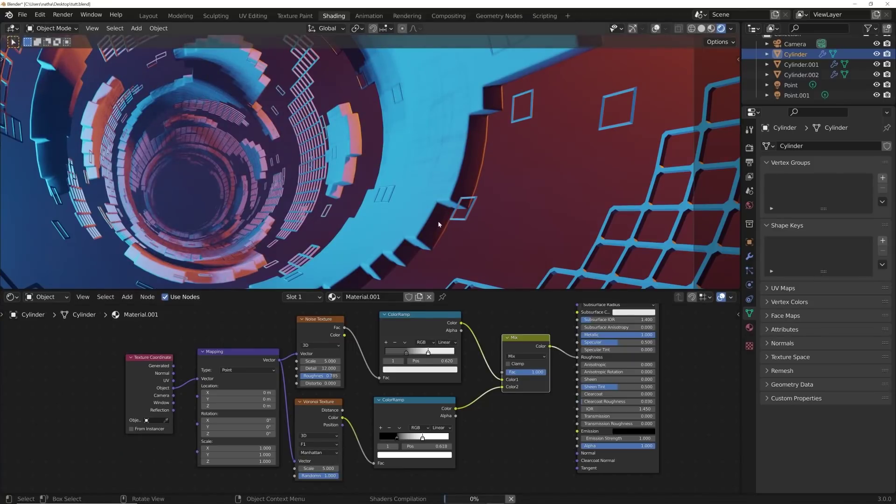
left_click_drag(318, 468, 299, 468)
left_click_drag(541, 371, 517, 372)
middle_click_drag(454, 254, 397, 180)
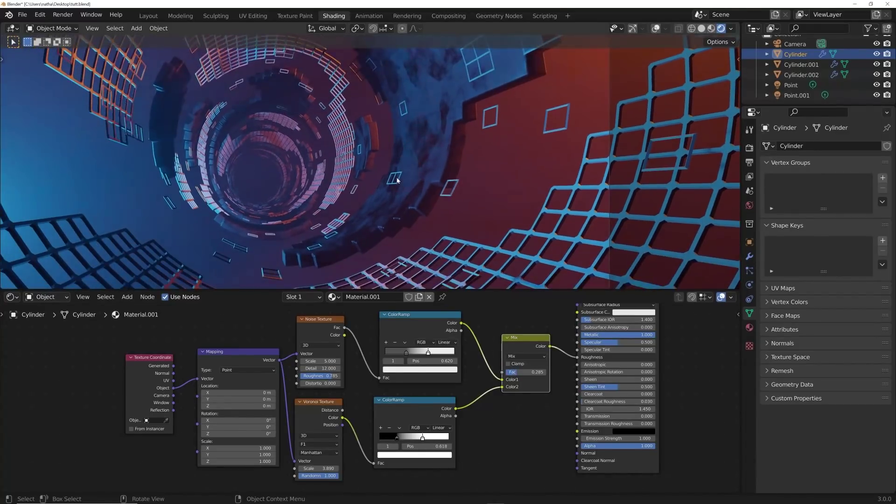
Assign the existing Material.001 to the wireframe grid tube Cylinder.002
middle_click_drag(391, 114, 419, 141)
left_click(501, 270)
left_click(347, 297)
left_click(367, 322)
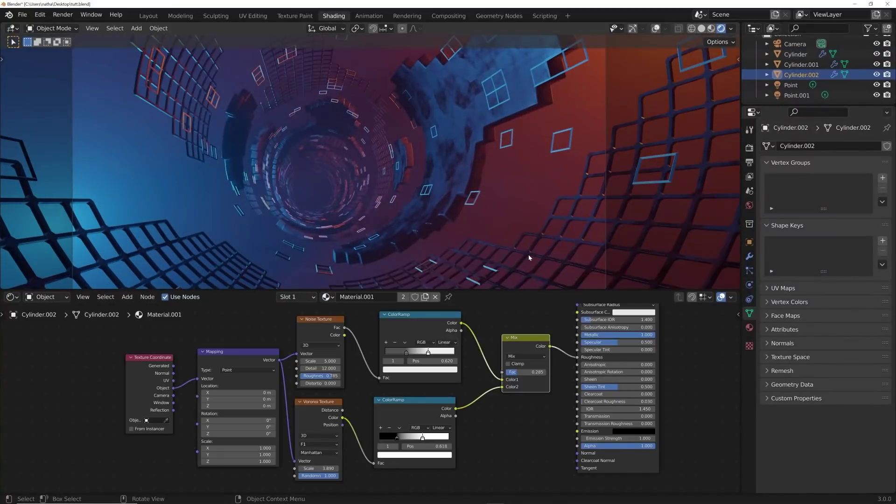
Give Cylinder.001 a new material, replacing its Principled BSDF with an Emission shader connected to the output's Surface
left_click(473, 207)
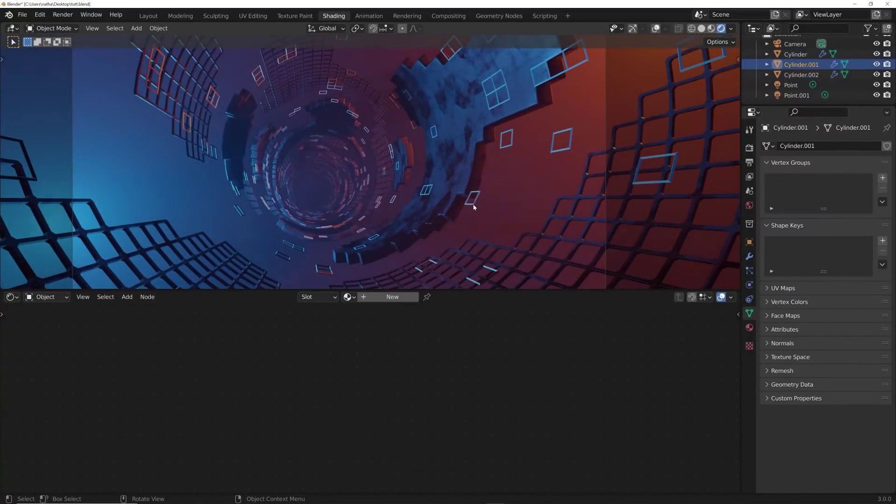
left_click(407, 296)
left_click(388, 335)
key("x")
key("shift+a")
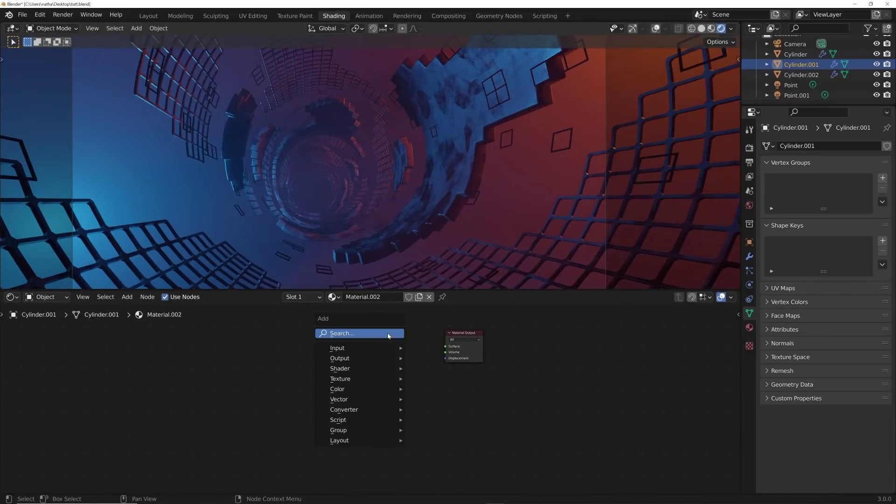
type("em")
key("Return")
left_click(411, 351)
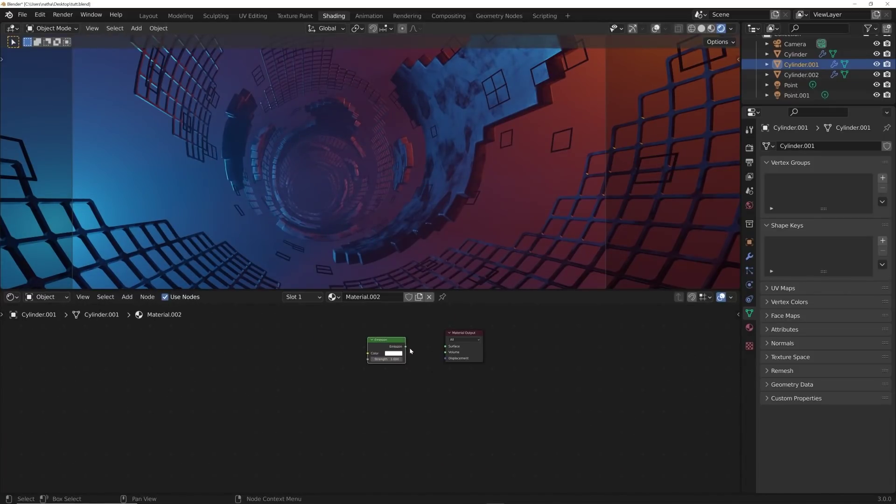
left_click_drag(405, 347, 446, 348)
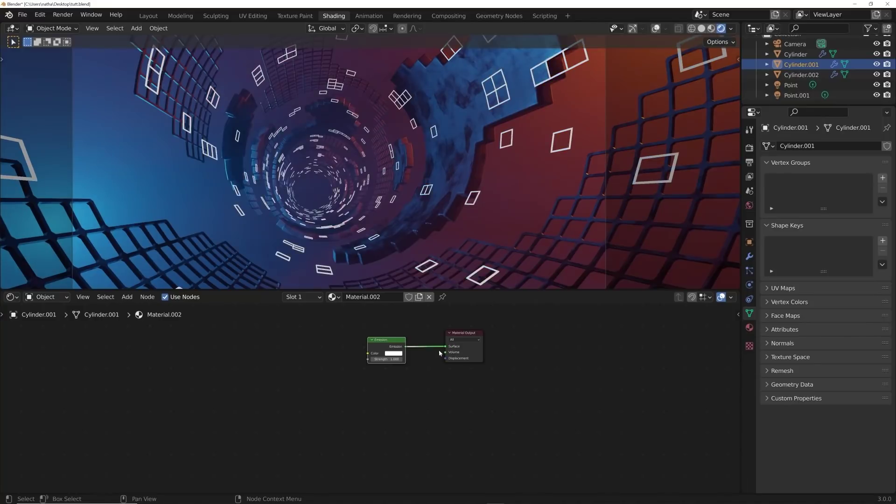
Colour the Emission shader orange and raise its strength to about 10
left_click(394, 354)
left_click(420, 280)
left_click_drag(392, 358, 453, 359)
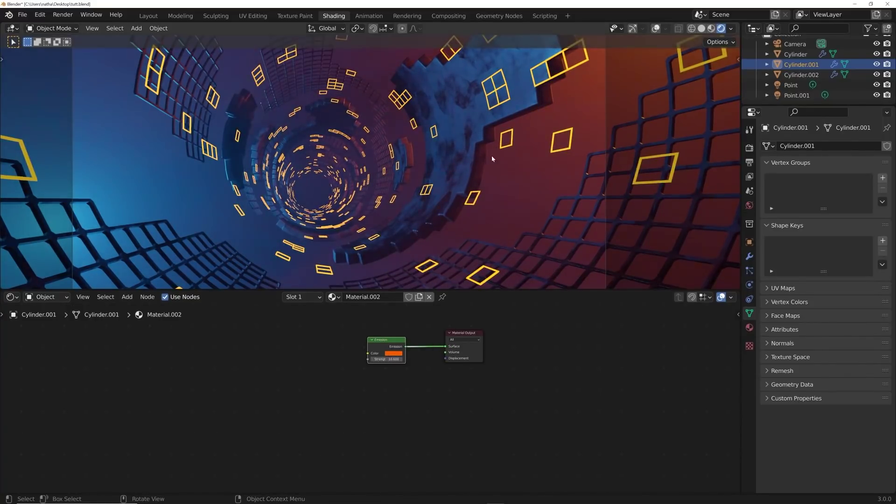
Enable Bloom, Motion Blur and Screen Space Reflections, with Half Res Trace off and a Trace Precision of 1.000
left_click(749, 149)
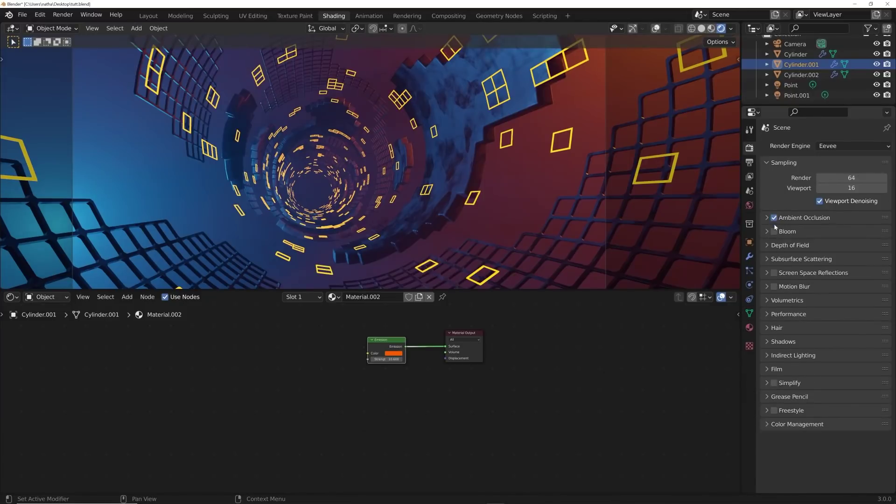
left_click(774, 231)
left_click(774, 273)
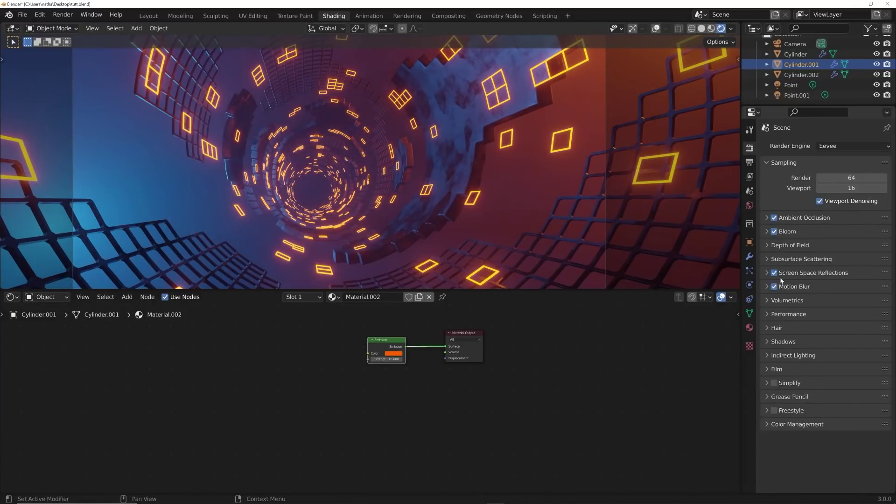
left_click(784, 274)
left_click_drag(823, 309, 876, 310)
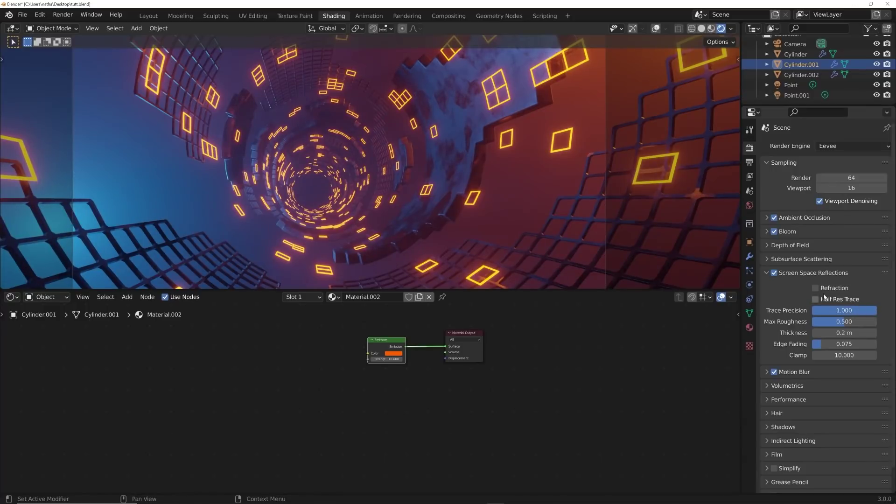
Shift the emission colour to a deeper red-orange, raise its strength to about 22, and preview the glowing frames in the tunnel
left_click(401, 354)
left_click_drag(398, 316, 403, 316)
left_click_drag(387, 360, 415, 360)
key("space")
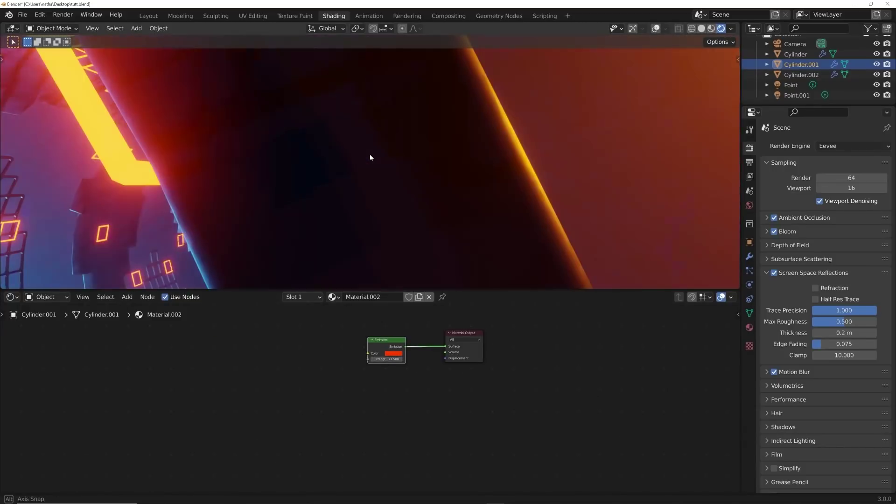
key("Escape")
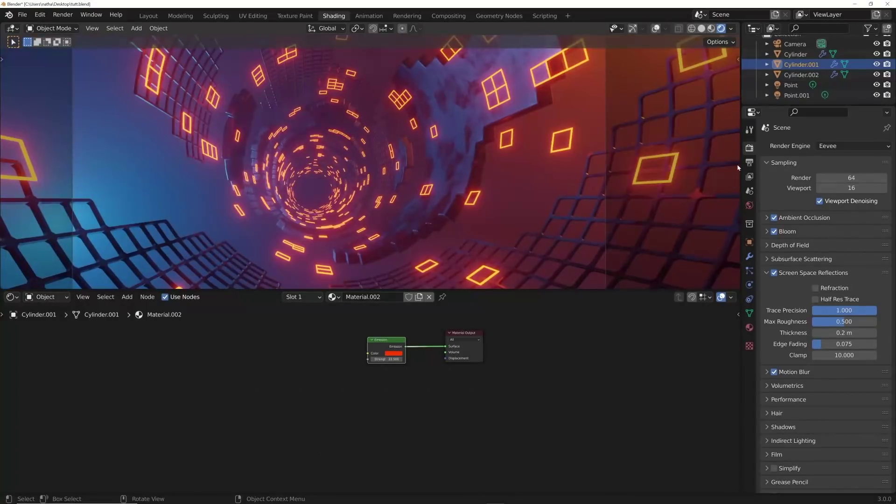
Set the scene's Color Management look to High Contrast
scroll(796, 363, "down", 2)
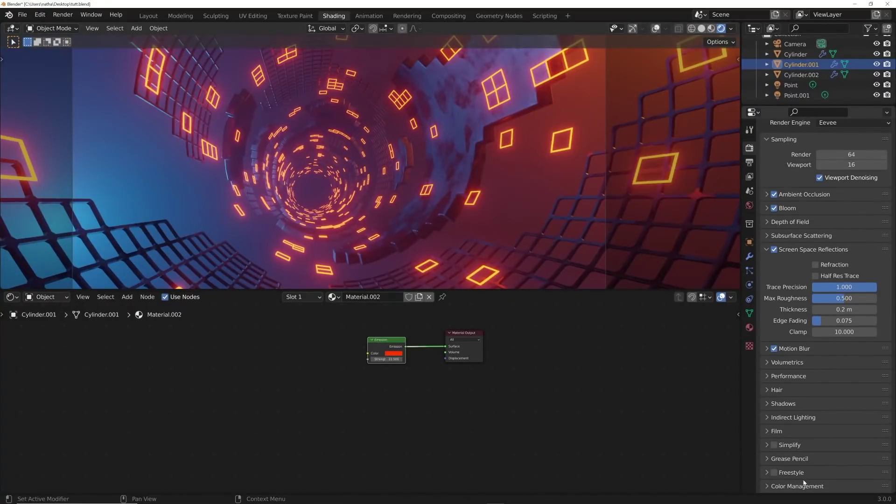
scroll(807, 482, "down", 4)
left_click(838, 467)
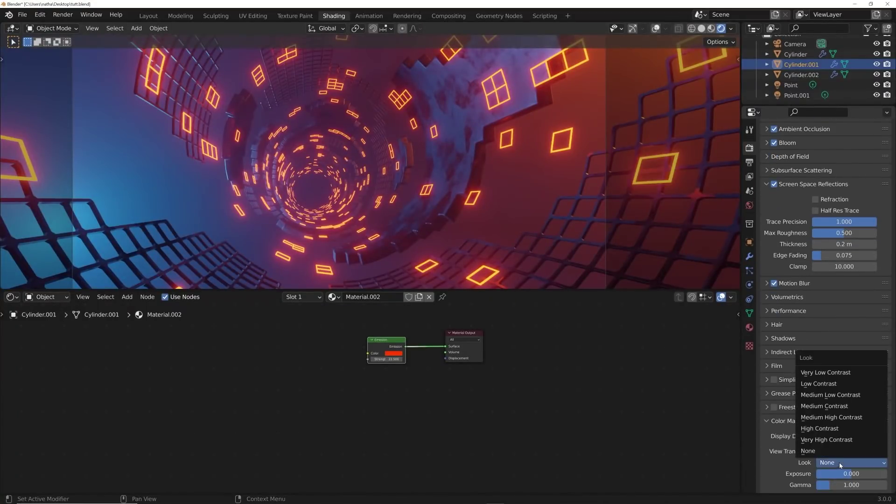
left_click(837, 429)
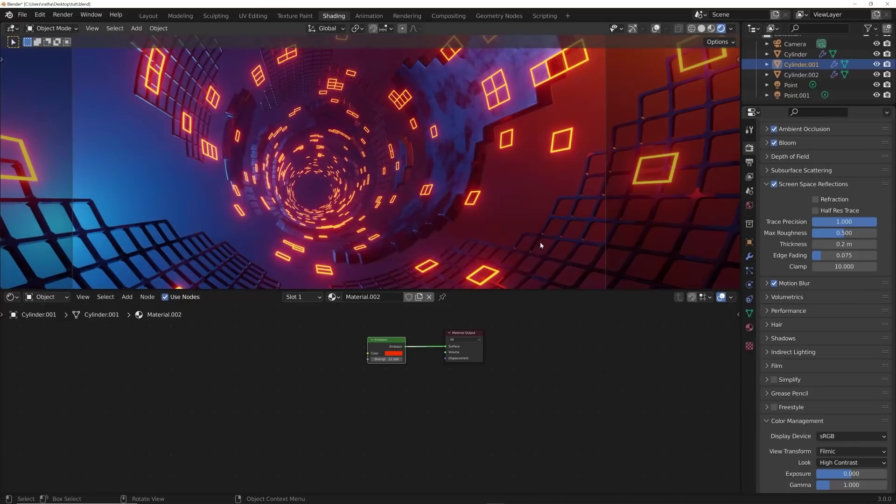
Show the whole tunnel from outside in the Layout workspace, with overlays on and solid shading
middle_click_drag(628, 125, 393, 194)
left_click(656, 29)
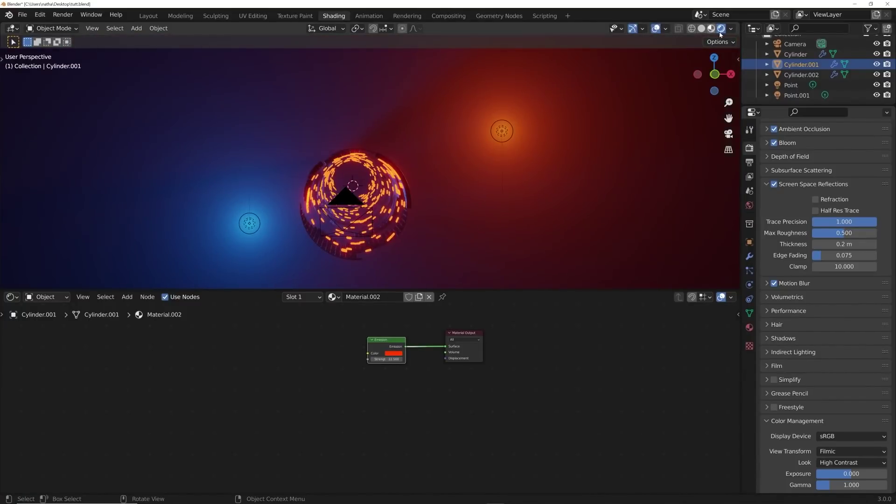
left_click(702, 29)
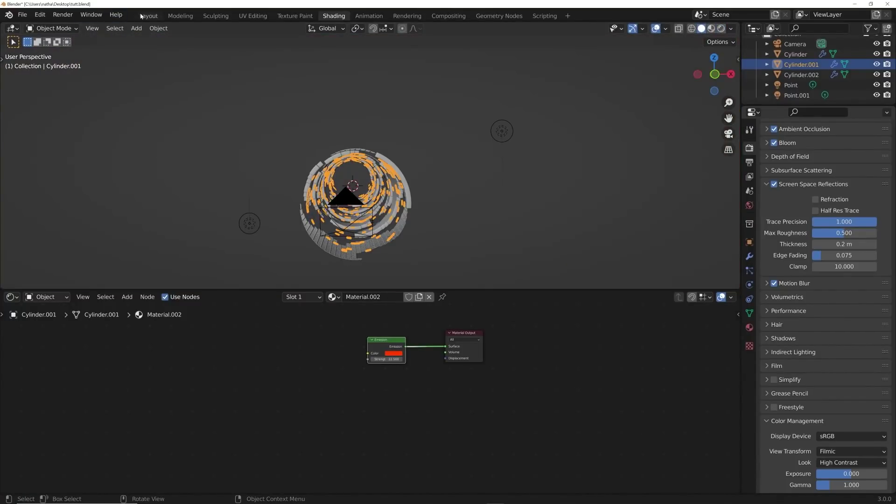
left_click(149, 15)
middle_click_drag(513, 140, 661, 62)
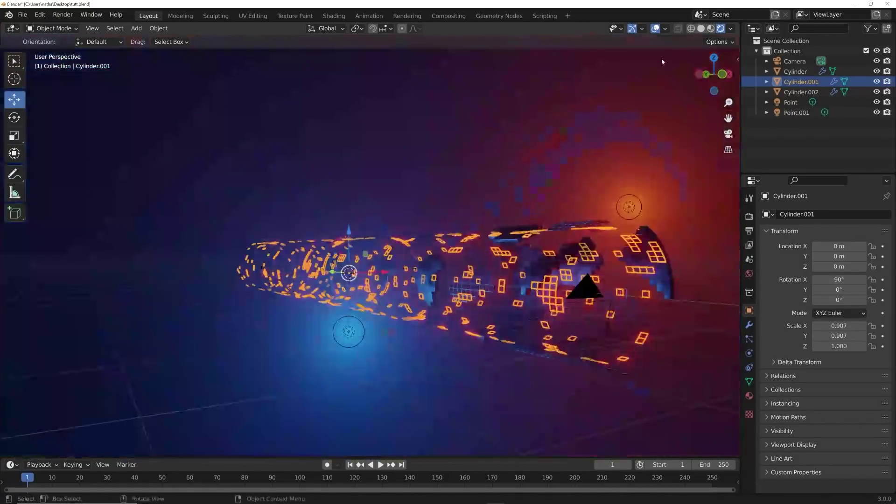
left_click(701, 28)
middle_click_drag(327, 210, 184, 210)
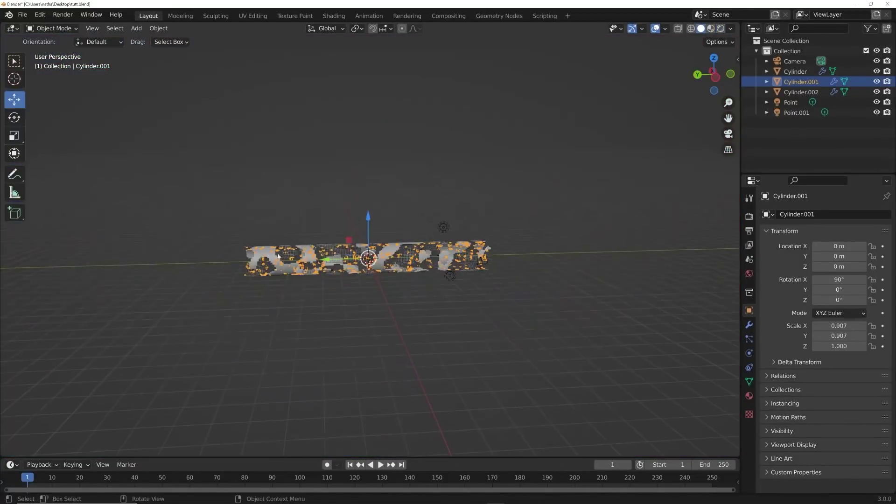
Move the three tunnel cylinders into a new collection named "loop"
left_click_drag(184, 210, 386, 318)
scroll(384, 318, "up", 4)
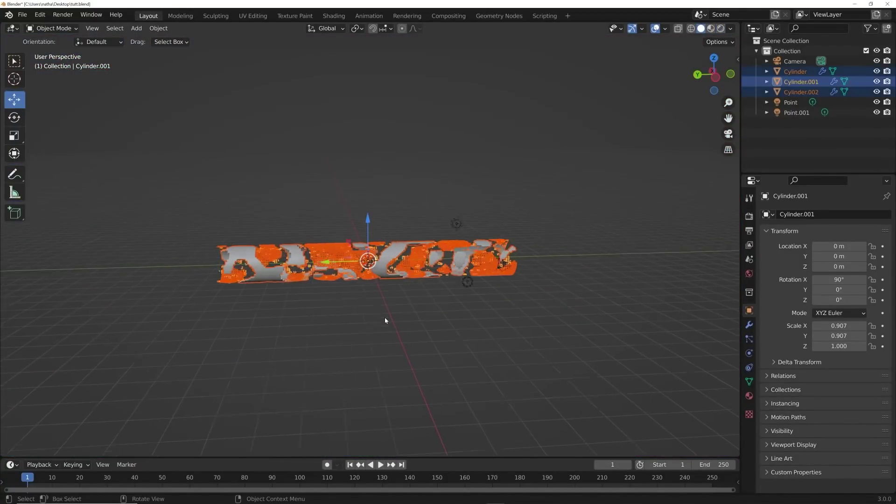
key("m")
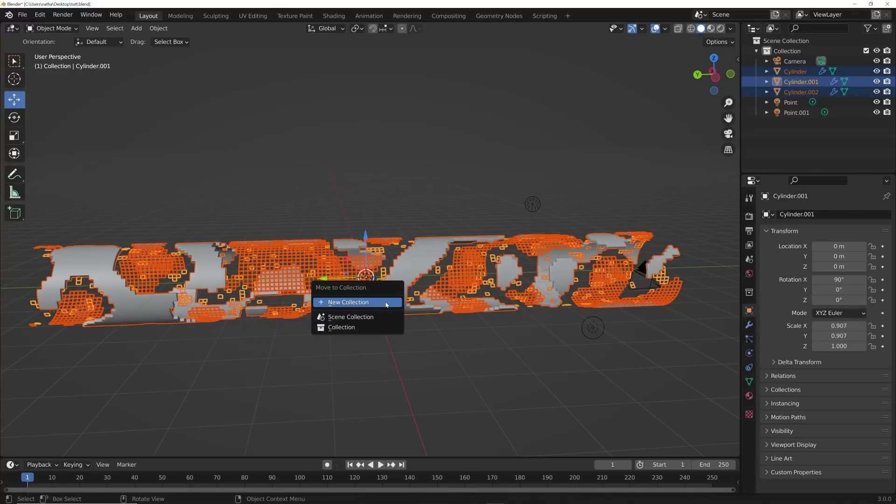
left_click(386, 303)
type("loo")
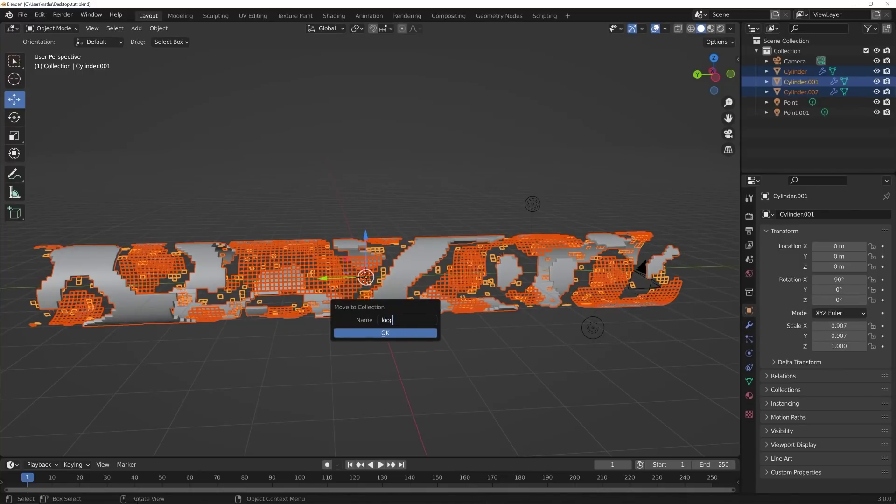
type("p")
key("Return")
Add a collection instance of loop and move it 16 m along Y to extend the tunnel
key("alt+a")
key("shift+a")
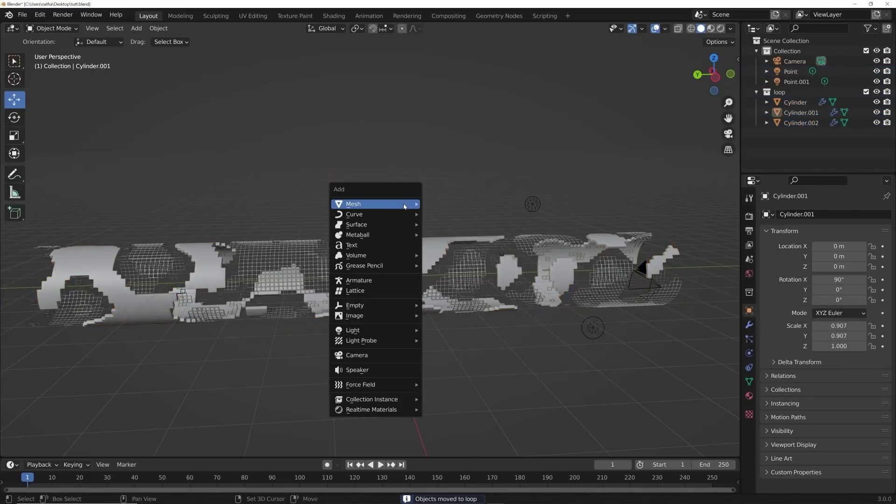
mouse_move(382, 397)
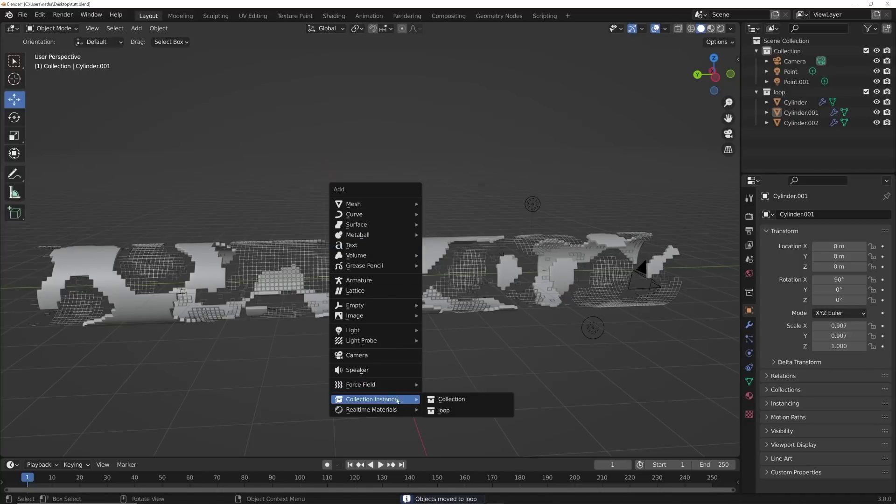
left_click(443, 410)
scroll(410, 278, "down", 3)
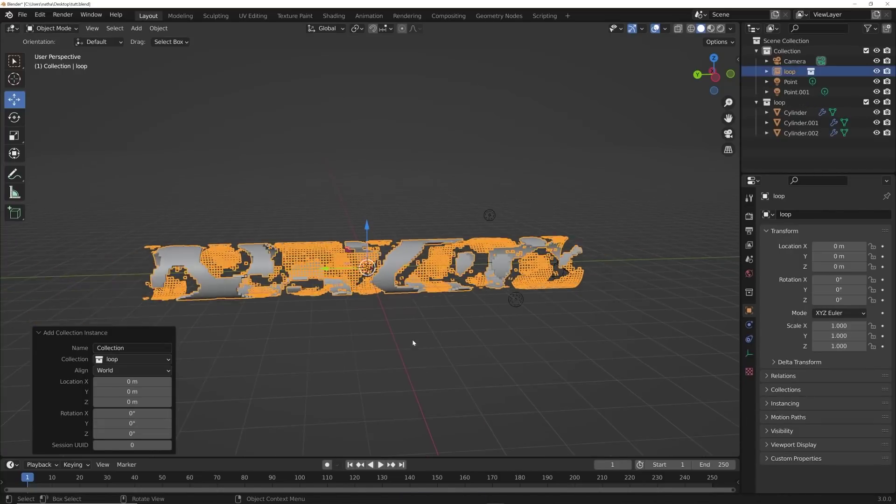
left_click_drag(386, 267, 5, 265)
middle_click_drag(433, 271, 507, 276, "shift")
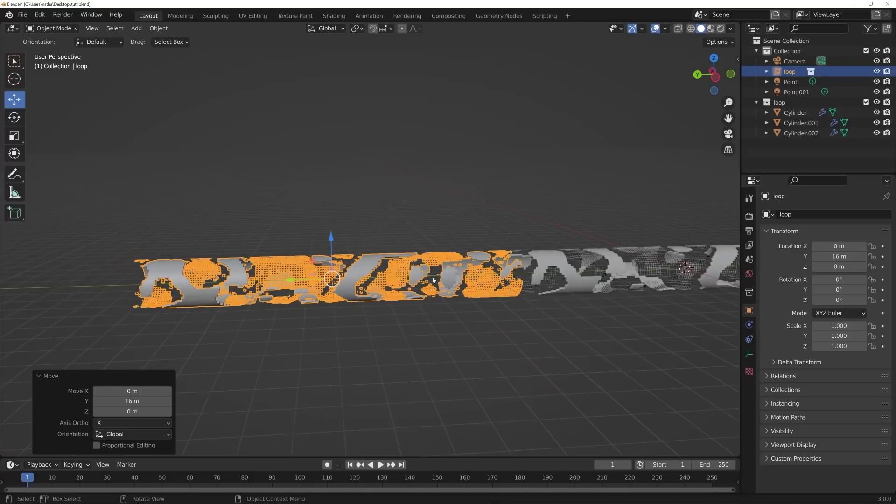
Make a linked duplicate of the loop instance, offset it another 16 m along Y, and inspect the seam
key("alt+d")
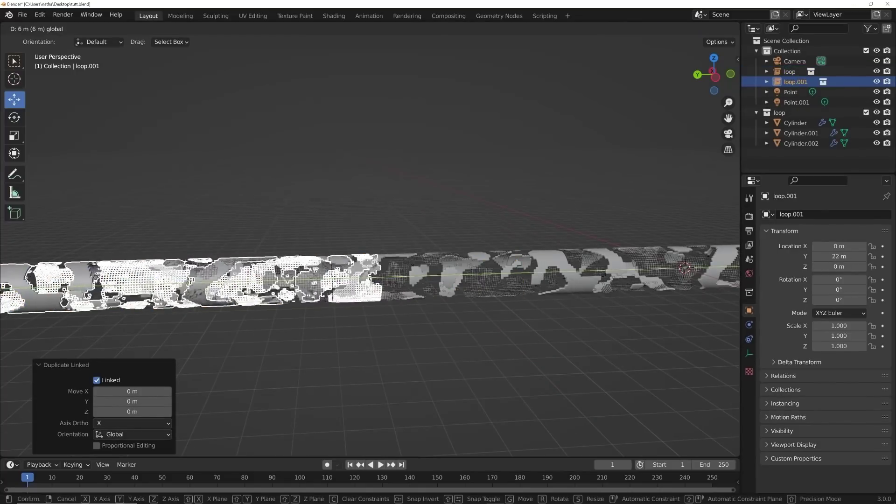
left_click(621, 274)
scroll(410, 287, "up", 4)
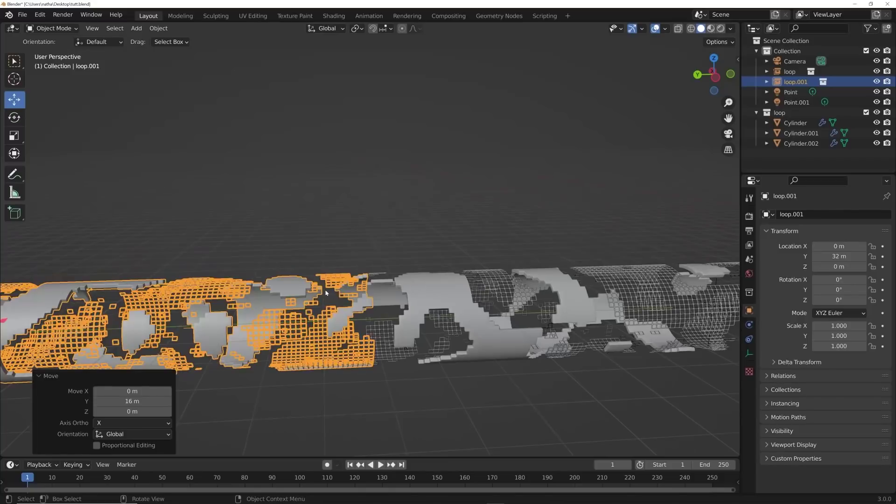
scroll(325, 292, "up", 6)
left_click(366, 336)
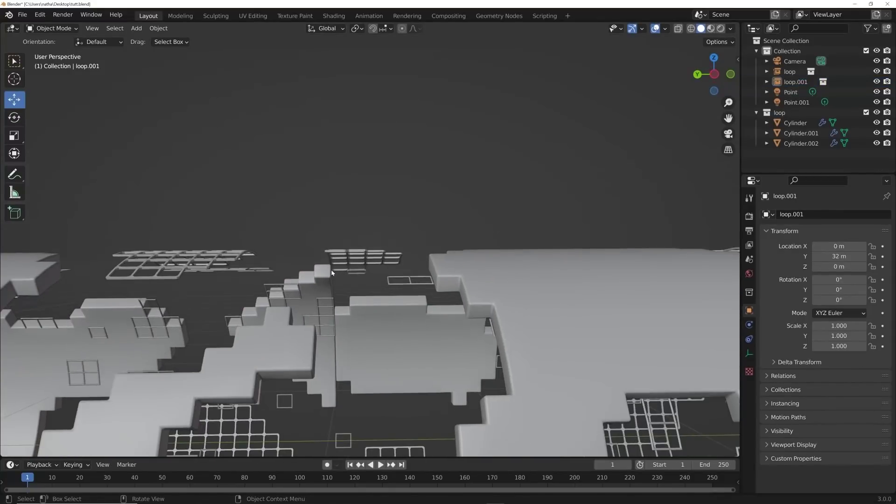
scroll(325, 292, "down", 10)
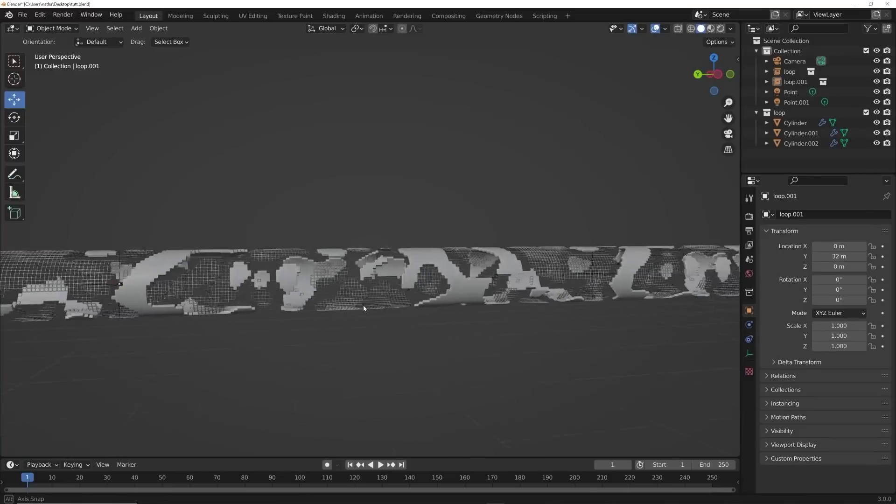
Preview the extended tunnel through the camera in rendered shading with overlays hidden
key("KP_0")
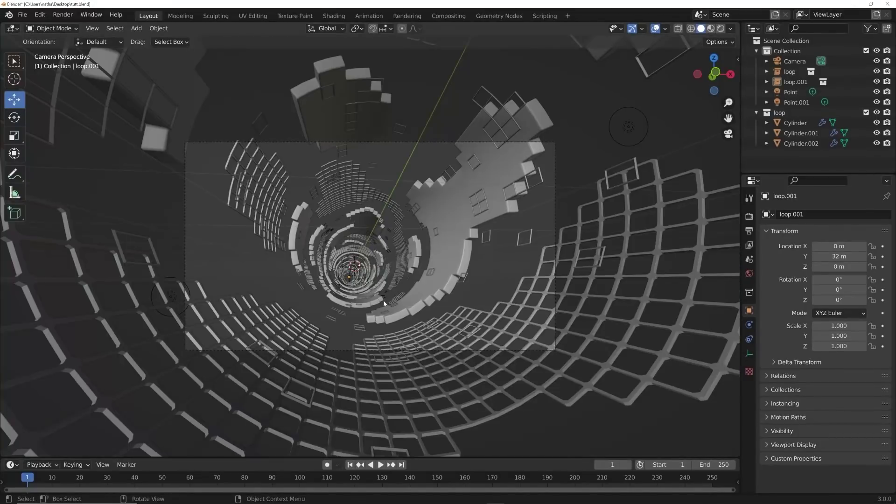
left_click(655, 29)
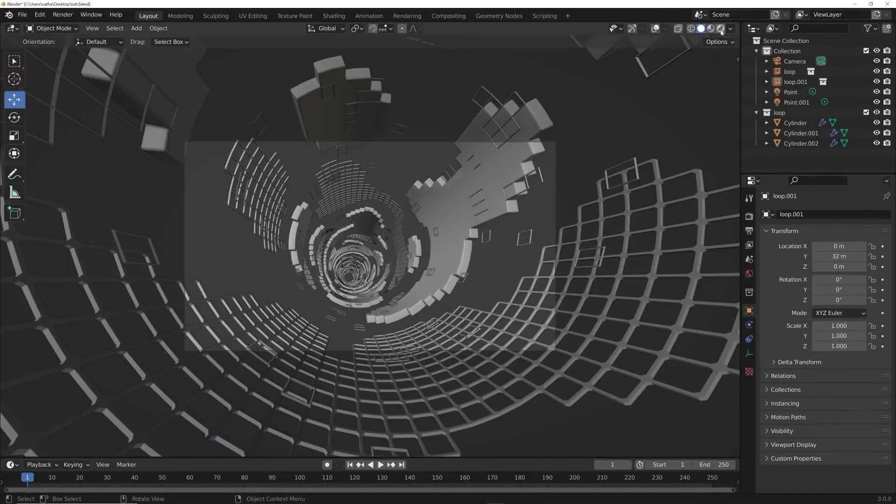
left_click(721, 29)
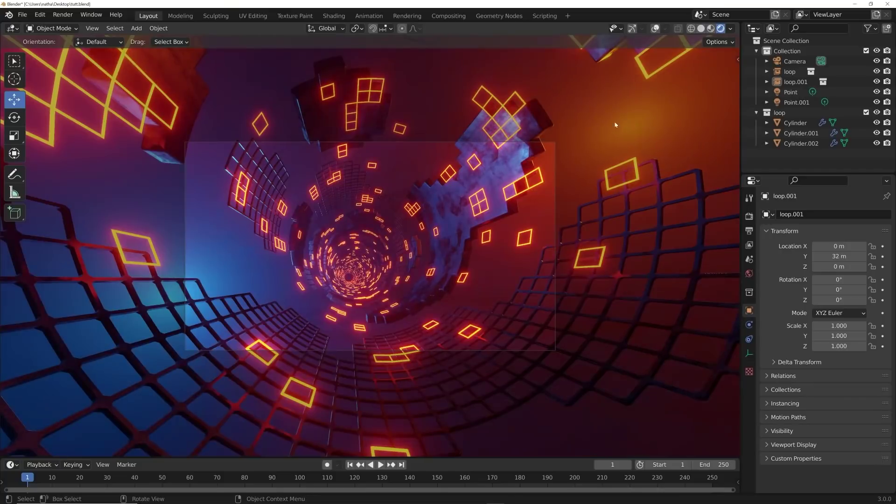
Parent both point lights to the camera using the Object parent type
left_click(797, 103)
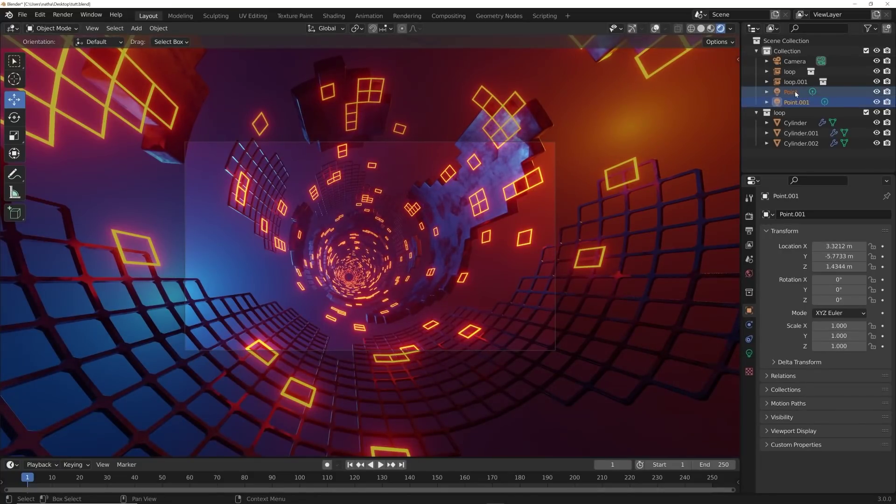
left_click(794, 61, "ctrl")
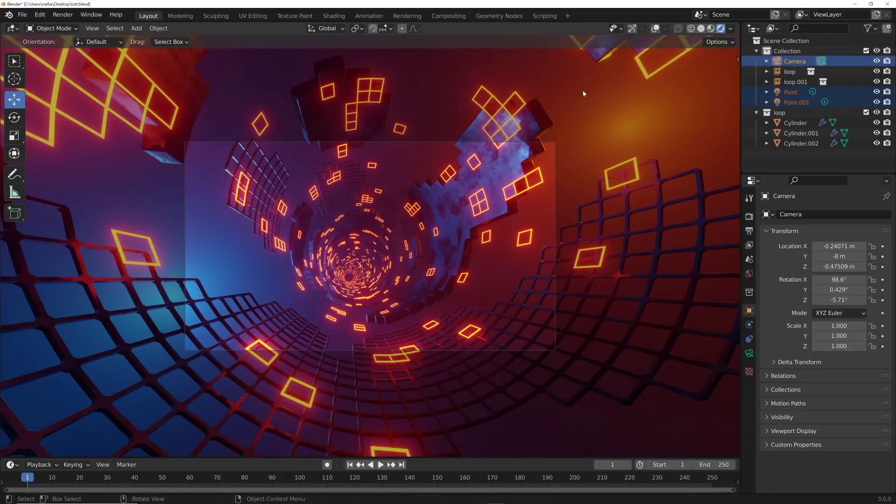
key("ctrl+p")
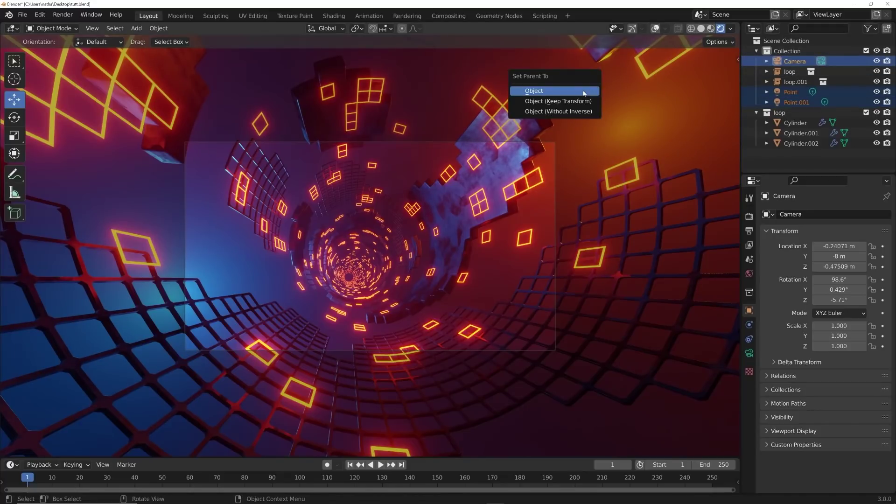
left_click(582, 92)
scroll(510, 171, "up", 1)
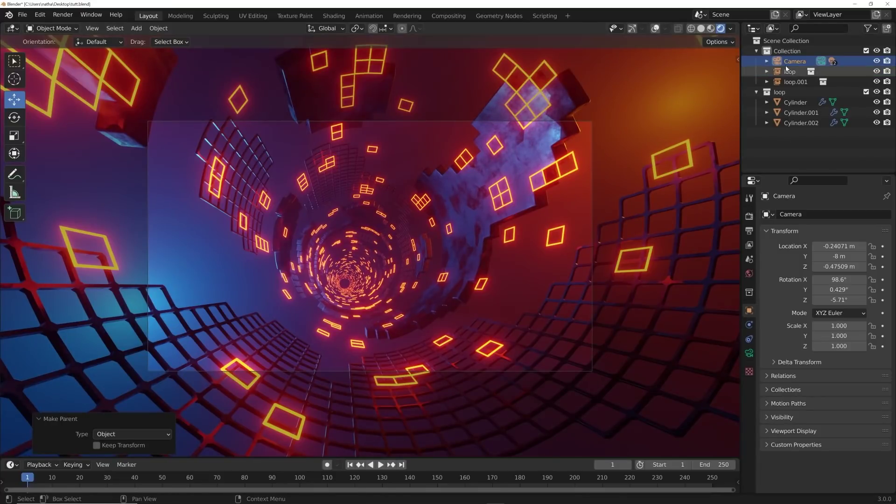
Check the camera's Y location and the default keyframe interpolation in the Animation preferences
double_click(835, 256)
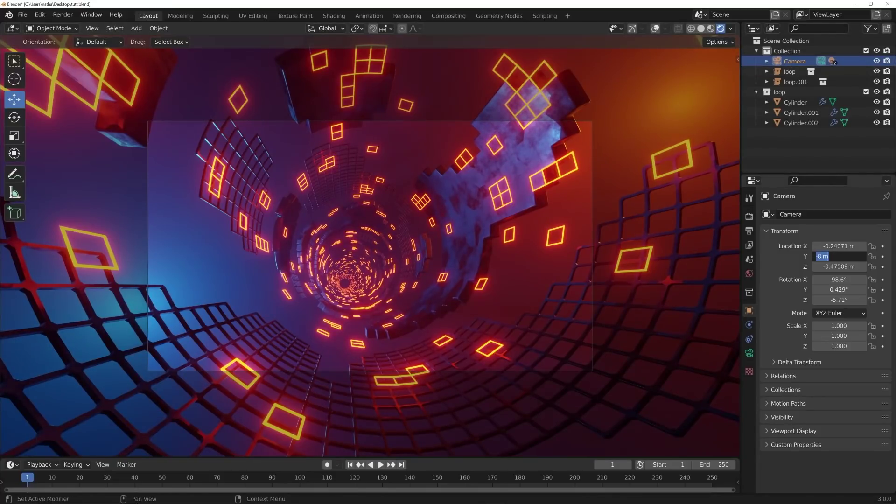
key("Return")
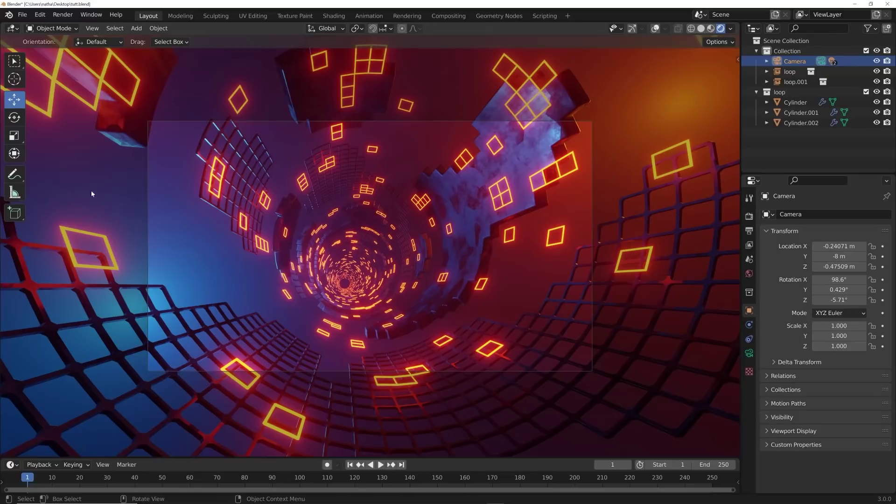
left_click(41, 16)
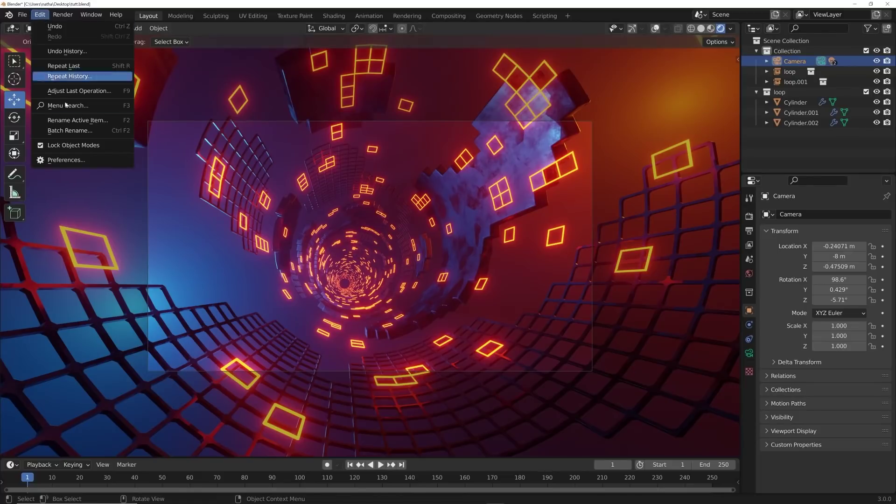
left_click(74, 160)
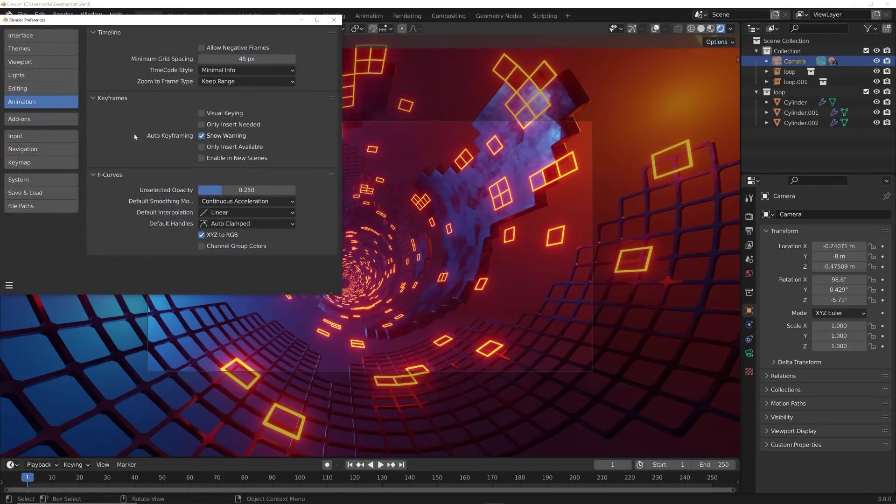
left_click(333, 20)
Enlarge the timeline and keyframe the camera's Y location of -8 m at frame 0
left_click_drag(317, 458, 299, 429)
key("Left")
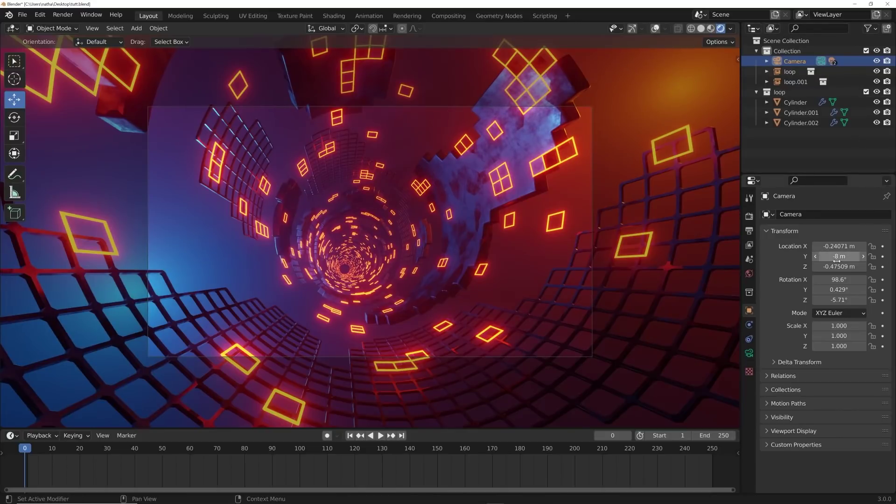
left_click(882, 256)
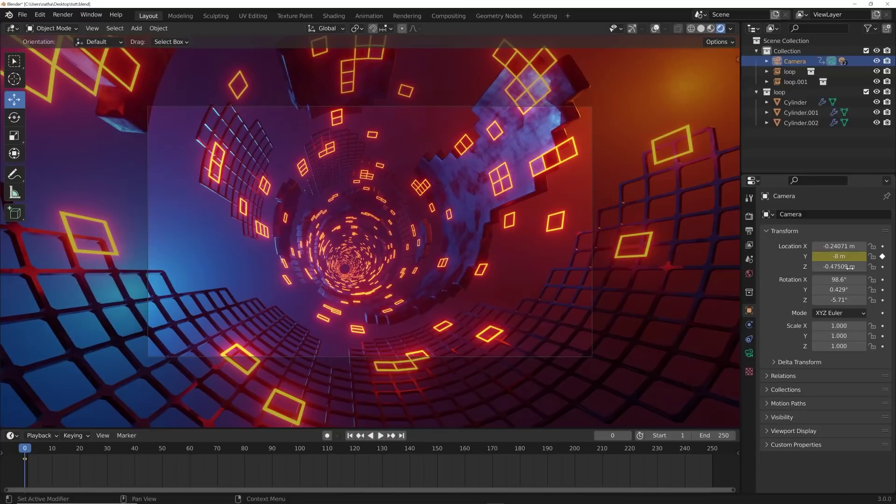
Set the camera's Y location to 8 m at frame 250 and keyframe it
left_click(401, 435)
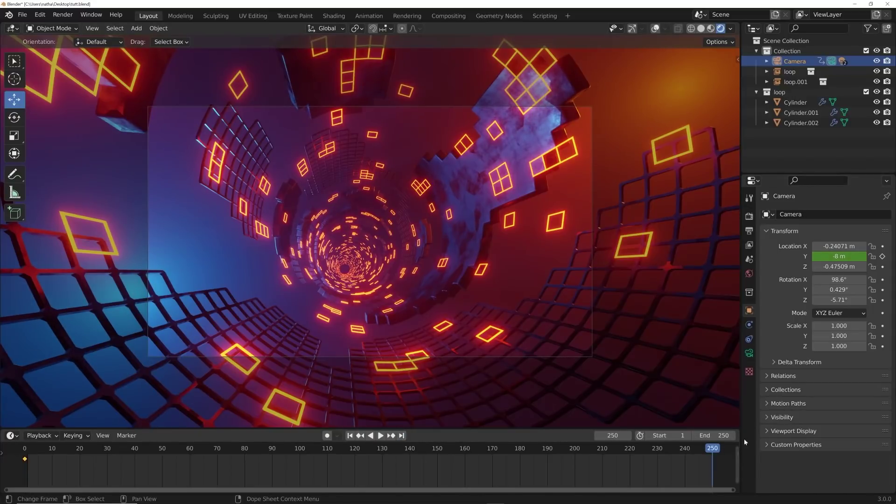
double_click(838, 257)
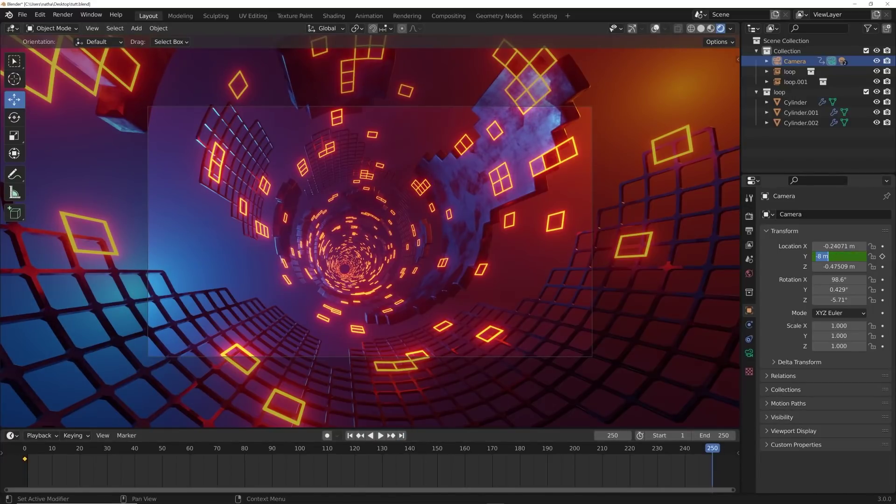
type("8")
key("Return")
key("i")
scroll(399, 243, "up", 3)
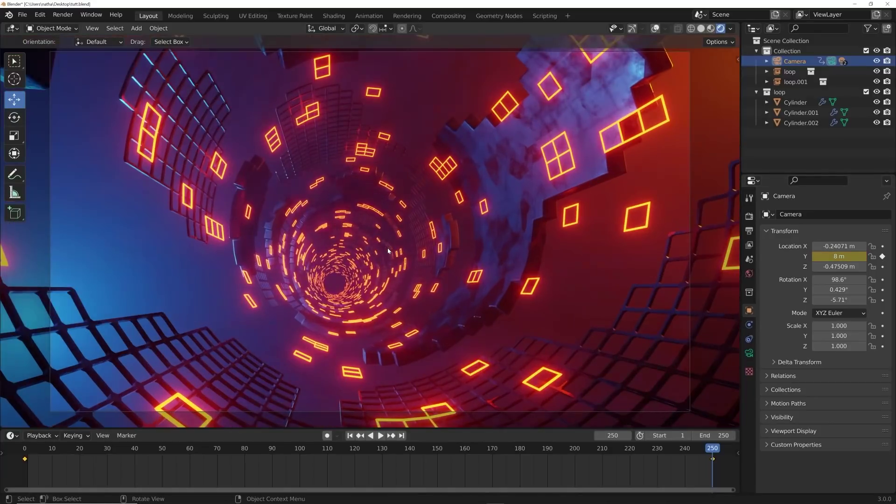
Play back the camera's flight through the tunnel, stop it, and return to the first frame
key("space")
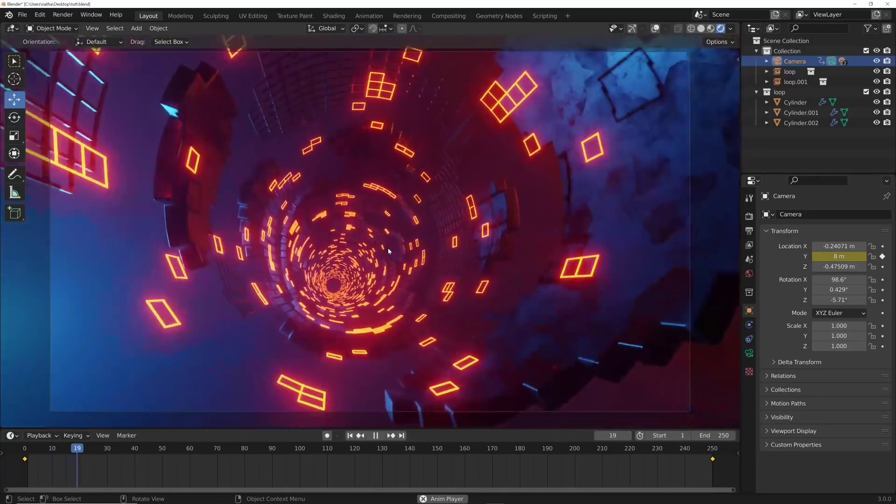
scroll(388, 251, "up", 1)
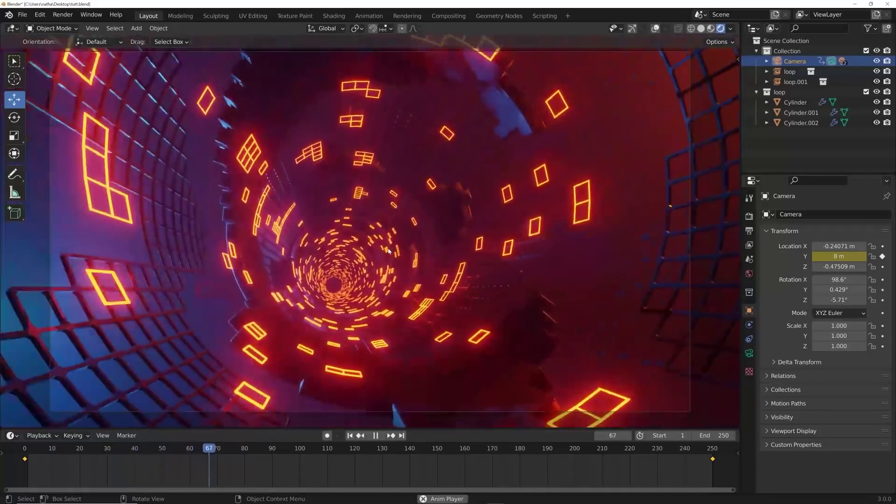
key("space")
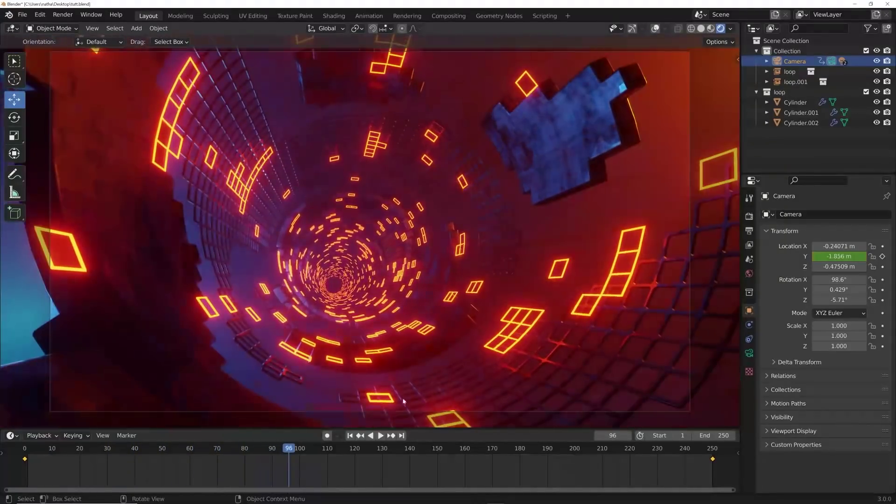
left_click(353, 437)
Change the color of the camera's second point light from orange to a light blue with hue 0.612 and saturation 0.808
left_click(798, 113)
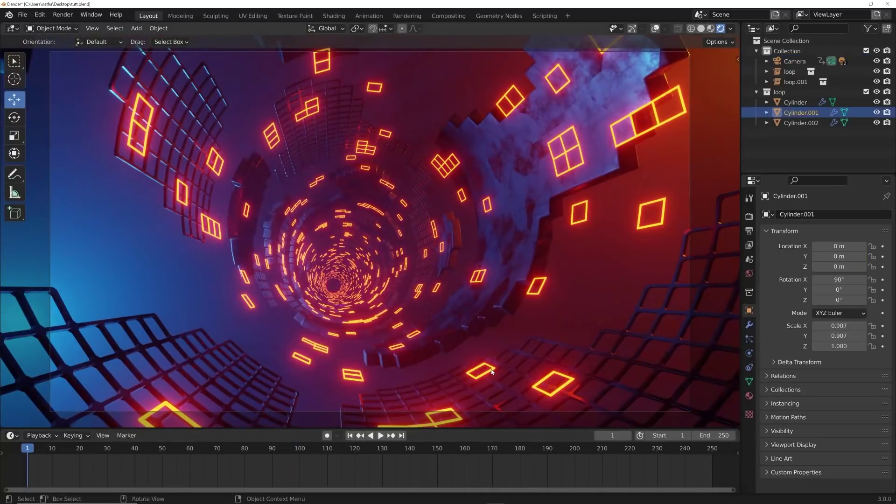
left_click(766, 61)
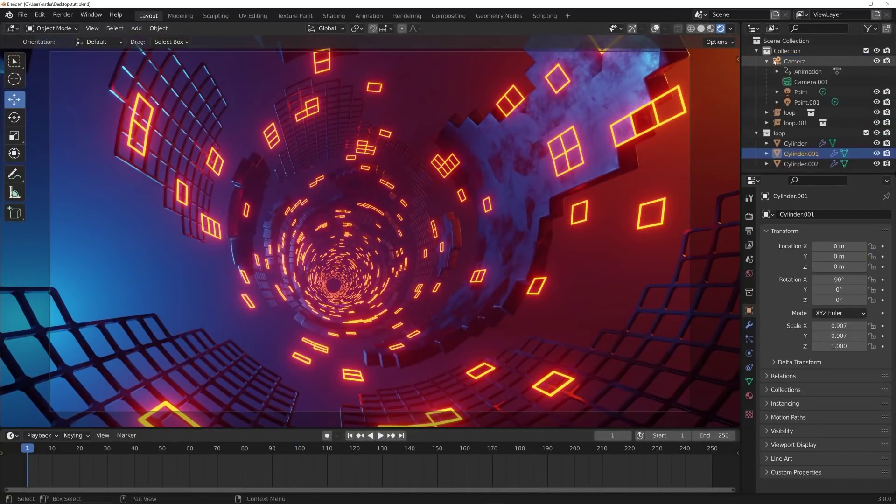
left_click(806, 102)
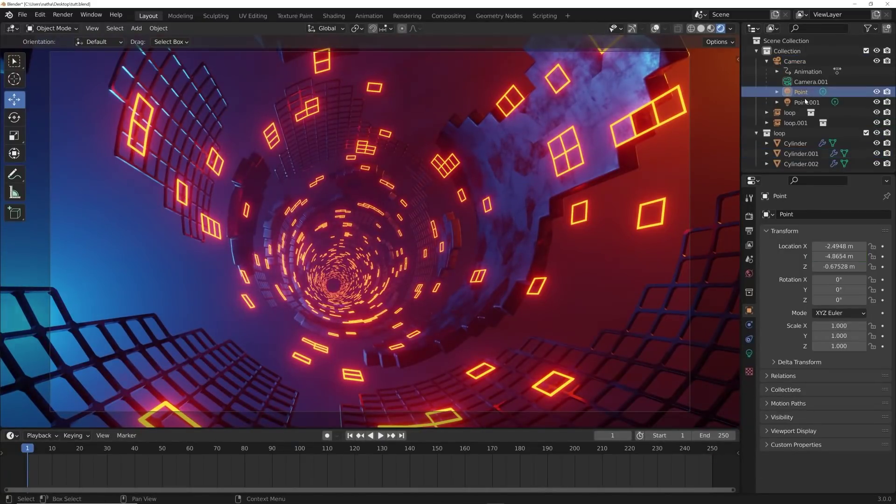
left_click(748, 353)
left_click(840, 271)
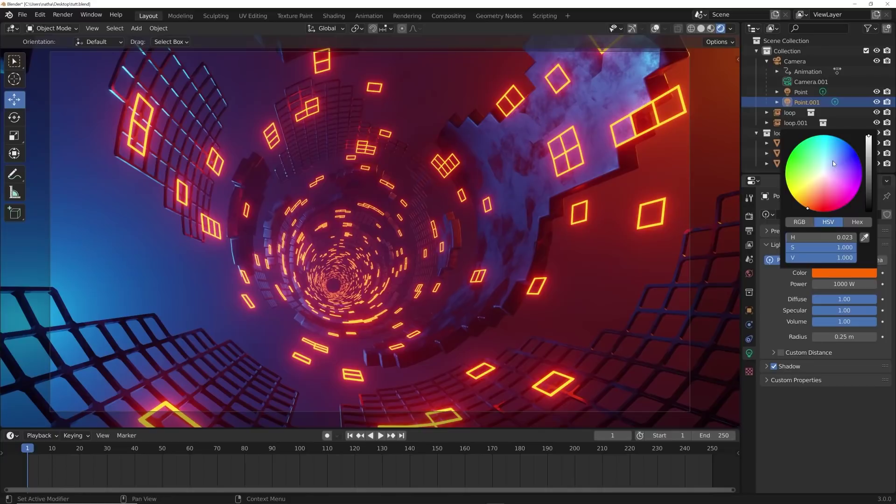
left_click(835, 156)
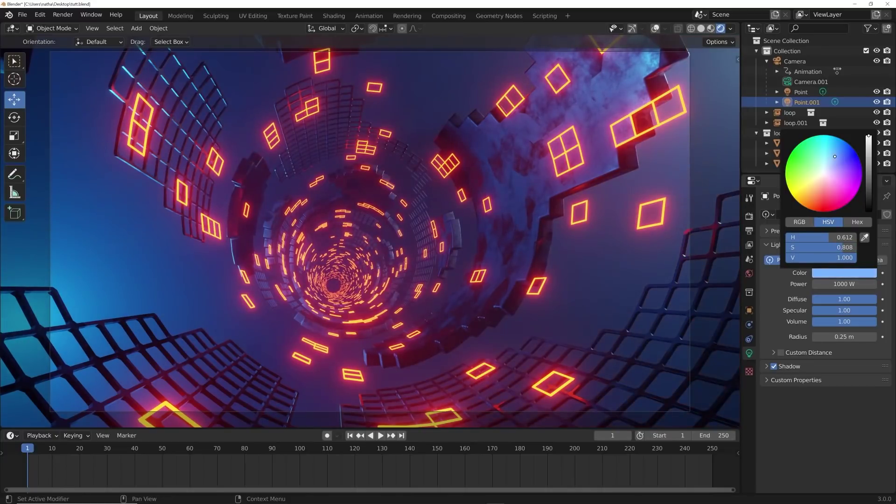
Set the camera's first point light to a paler blue with hue 0.612 and saturation 0.784
left_click(801, 92)
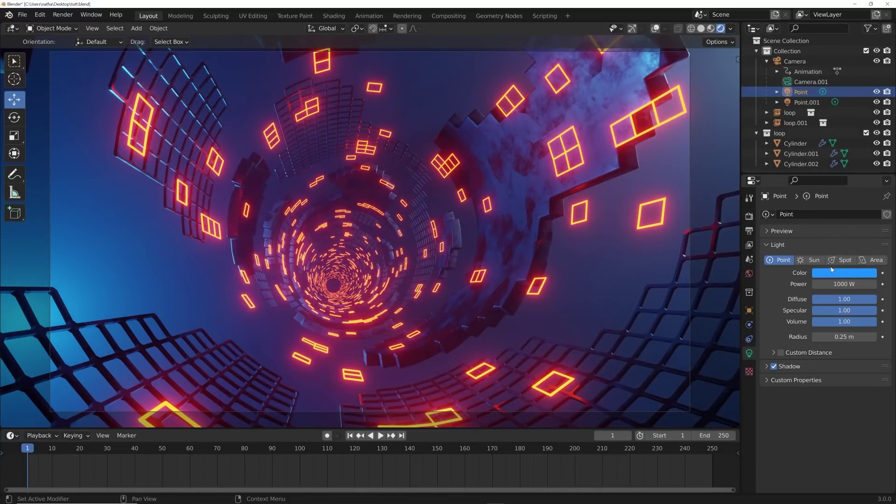
left_click(831, 271)
left_click(827, 158)
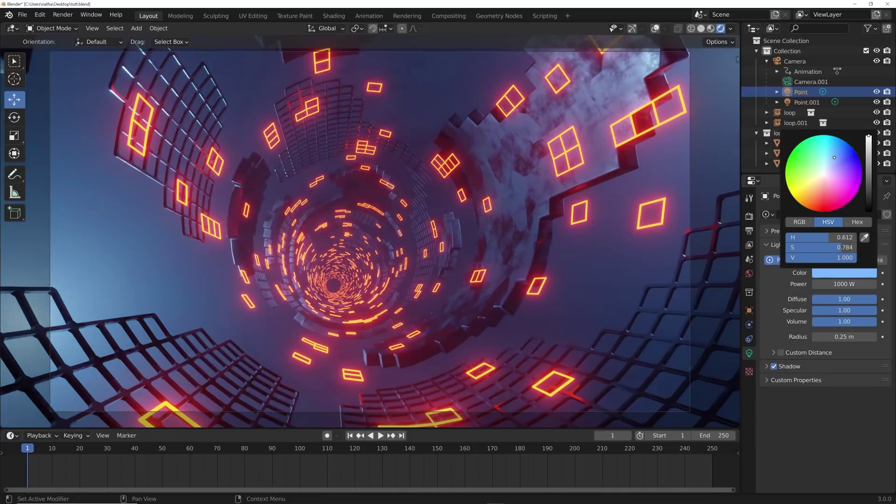
Shift the emission color of the glowing square wireframe tube to a slightly less saturated red
left_click(677, 236)
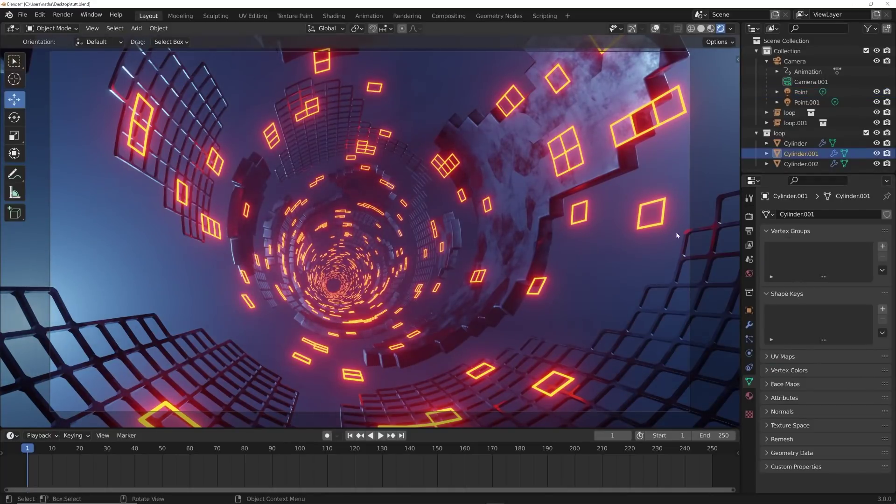
left_click(749, 396)
left_click(841, 322)
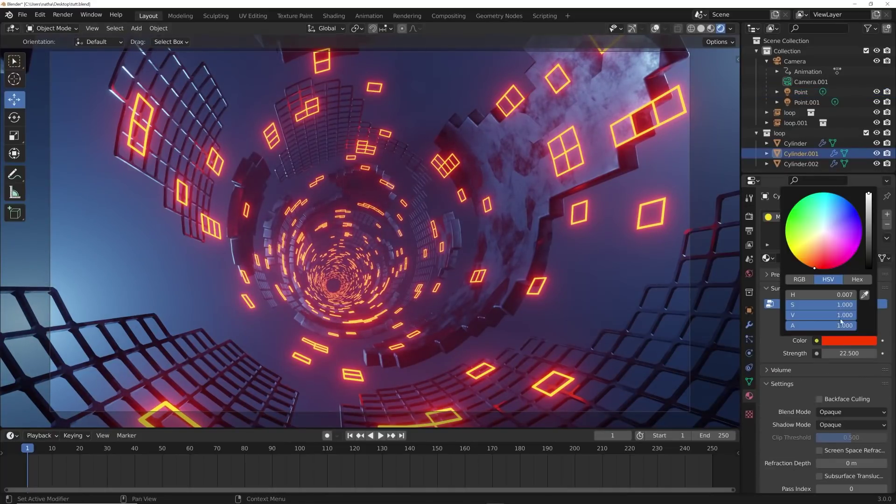
left_click_drag(825, 268, 819, 263)
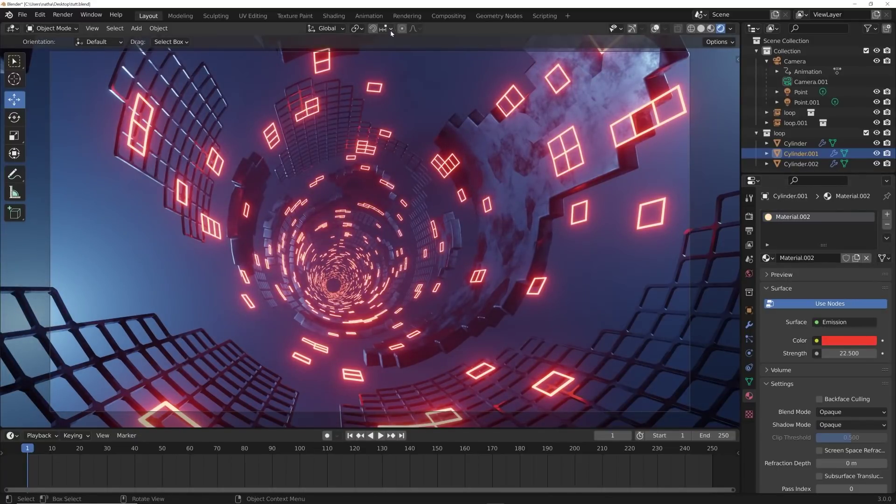
Open the glowing tube's geometry nodes with a rendered camera view and set the Noise Texture's W to 10.640
left_click(495, 16)
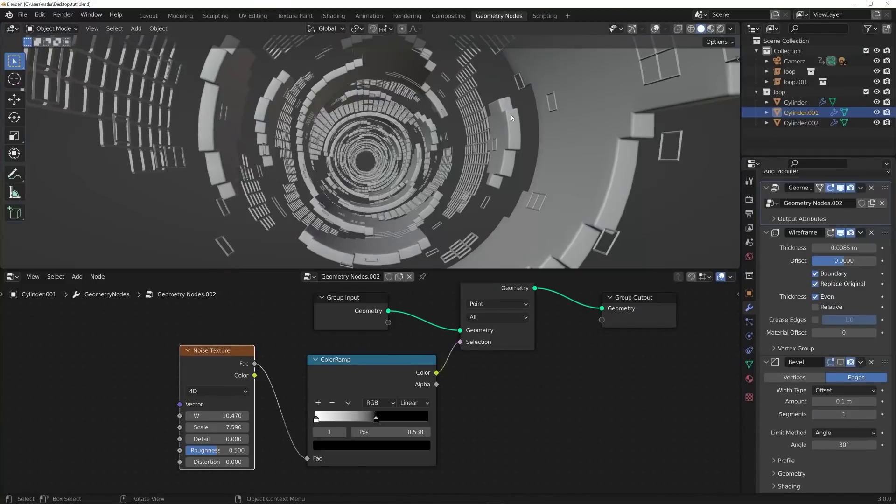
key("KP_0")
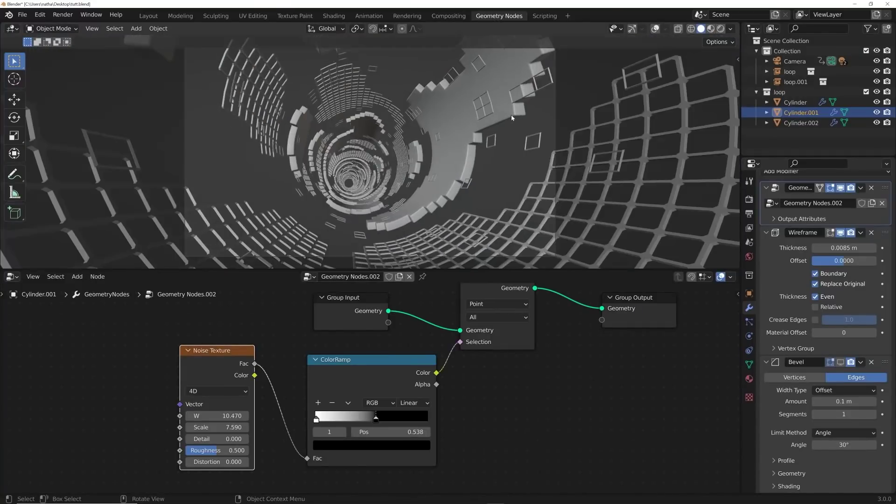
left_click(721, 30)
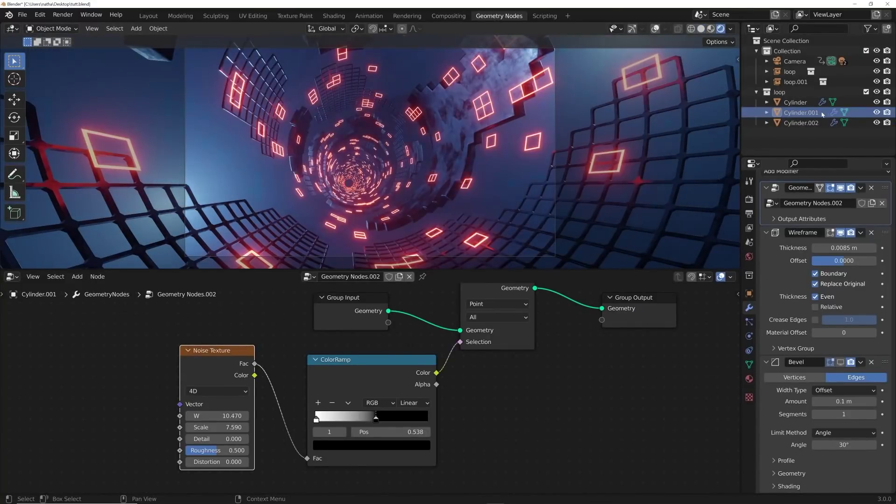
left_click(874, 112)
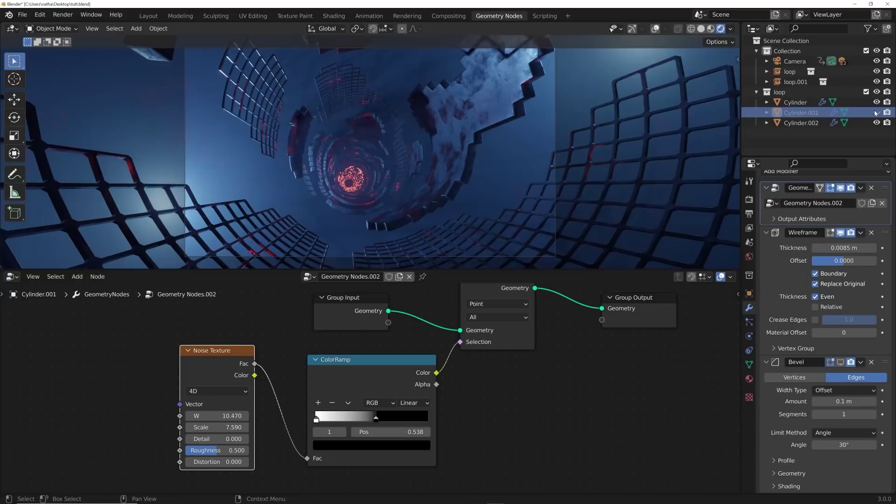
left_click(875, 113)
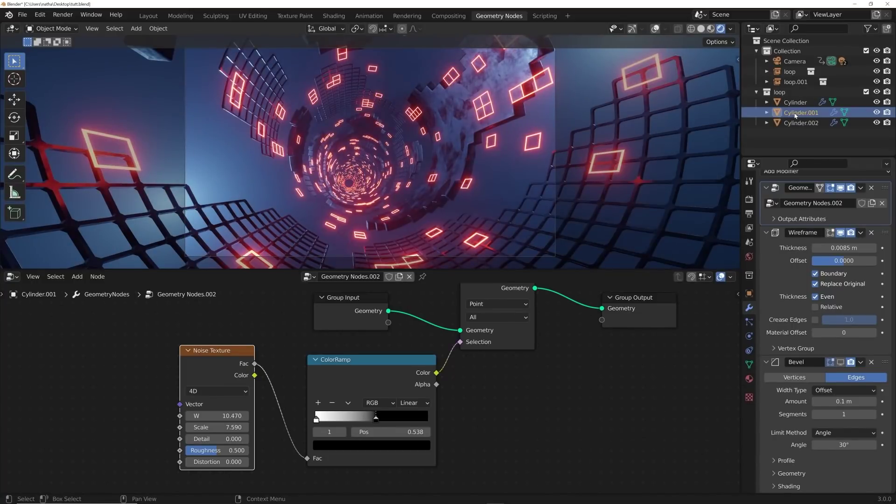
left_click_drag(206, 415, 215, 416)
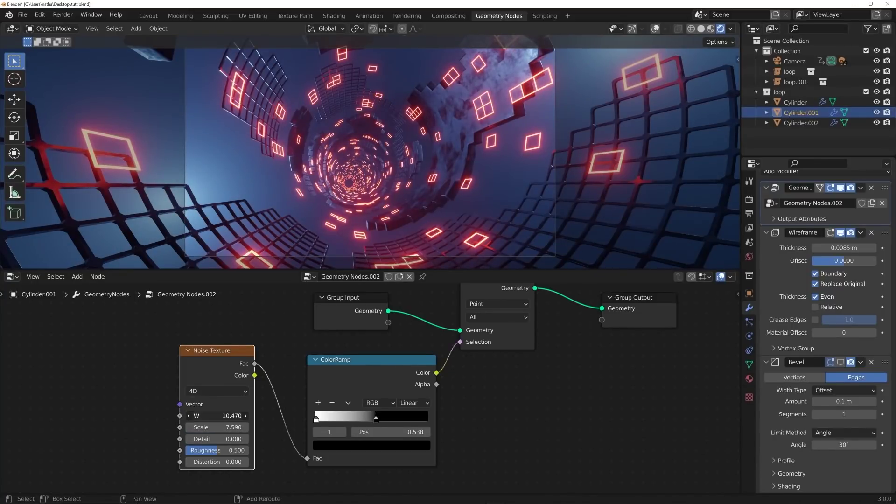
Split off a strip between the 3D view and the node editor and make it a timeline
left_click_drag(15, 270, 5, 295)
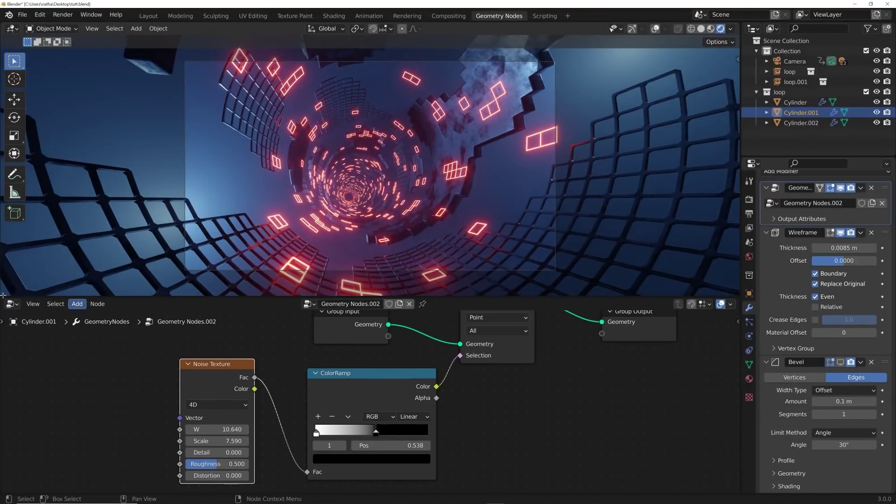
left_click_drag(3, 288, 5, 244)
left_click(12, 251)
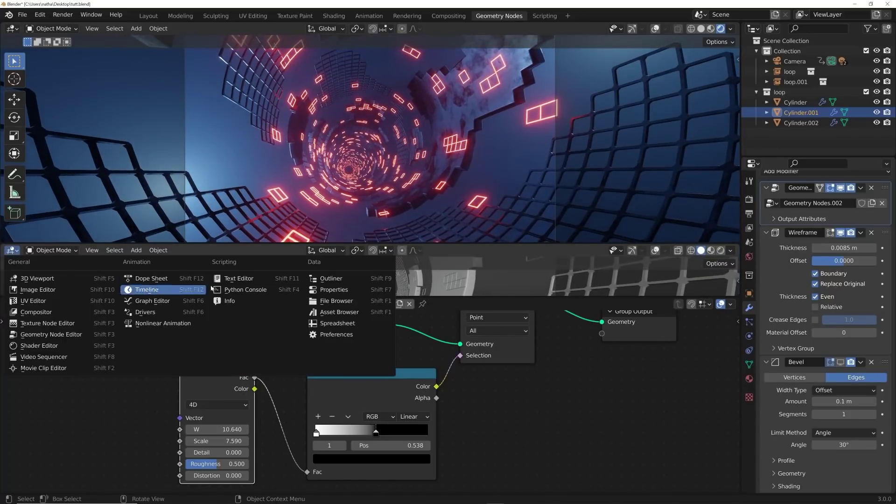
left_click(169, 293)
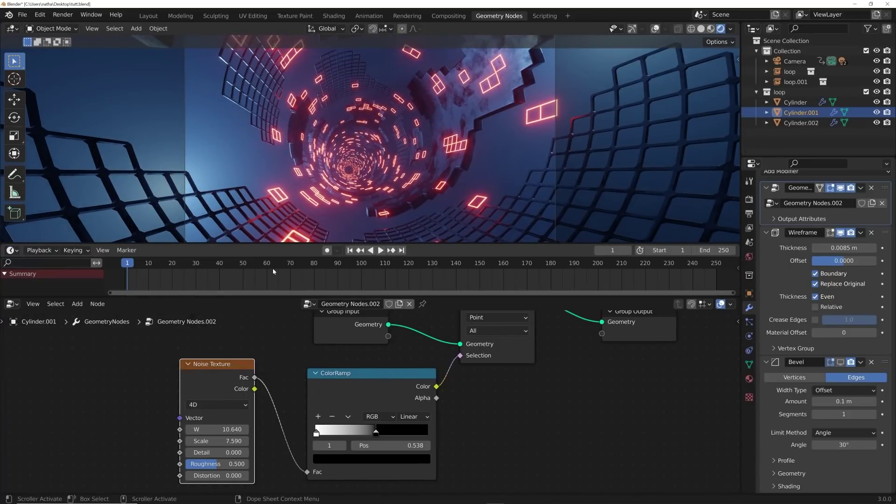
Set the glowing tube's Noise Texture scale to 5 and move the ColorRamp's black stop to 0.591
middle_click_drag(265, 391, 301, 359)
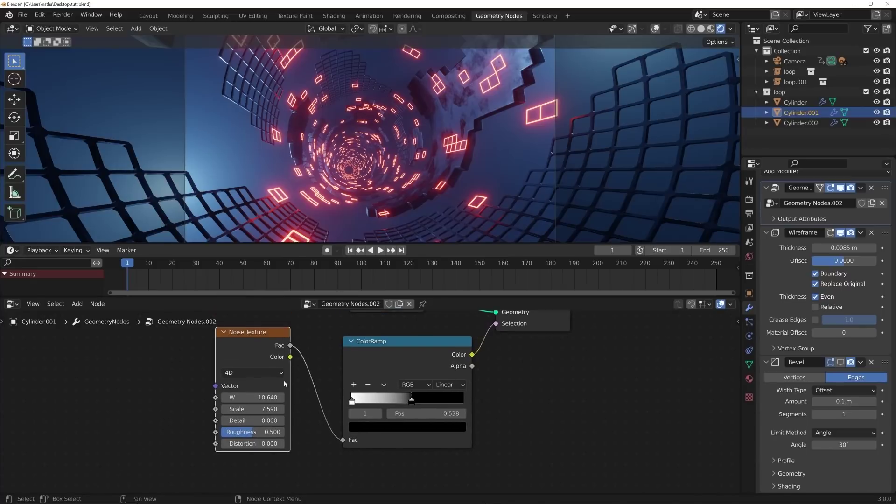
double_click(257, 409)
type("5")
key("Return")
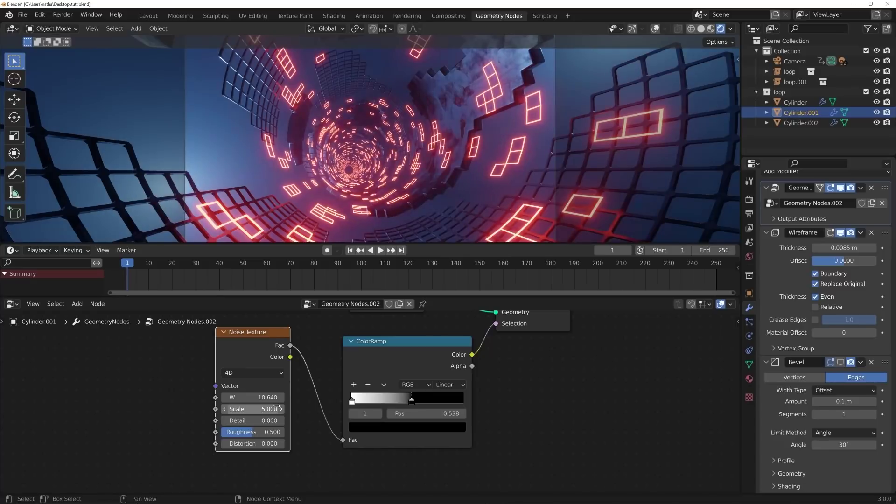
mouse_move(411, 400)
left_mouse_down()
mouse_move(425, 403)
mouse_move(417, 405)
left_mouse_up()
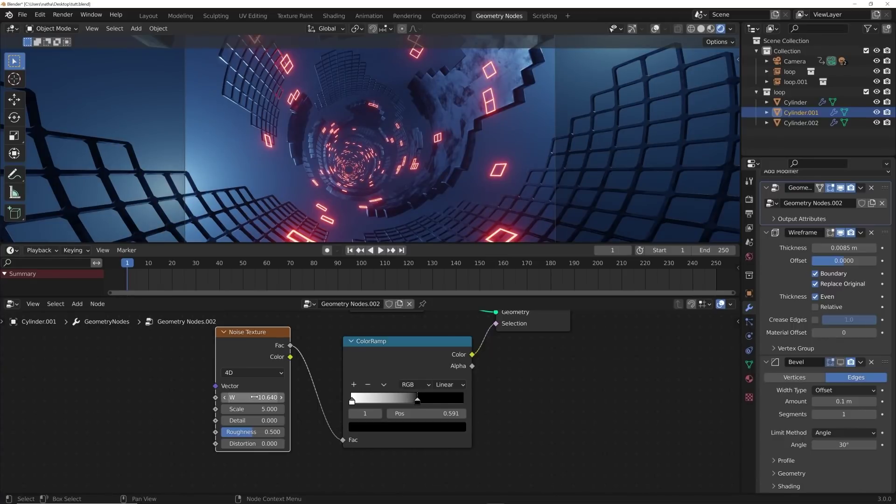
Keyframe the Noise Texture's W value of 10.640 at frames 1 and 250
key("i")
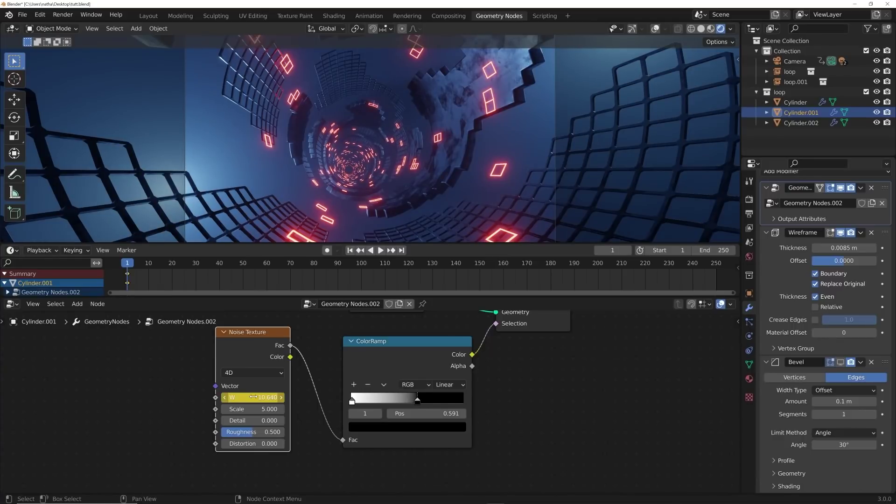
left_click(401, 251)
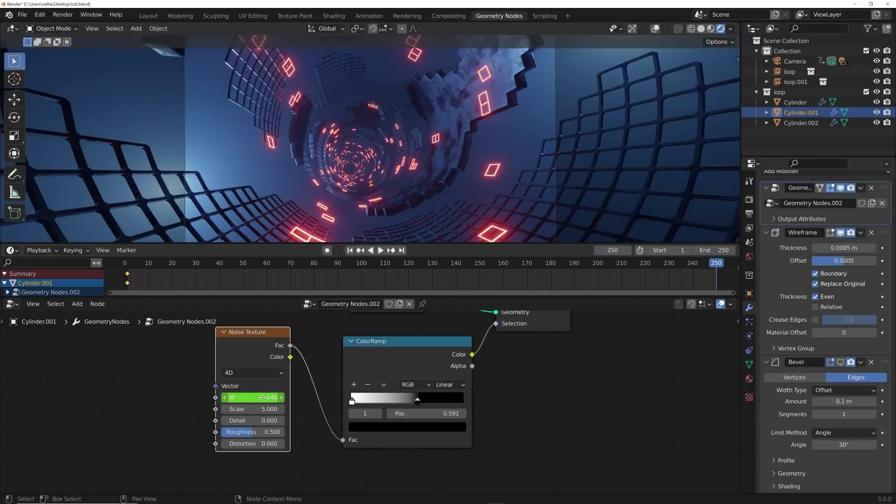
key("i")
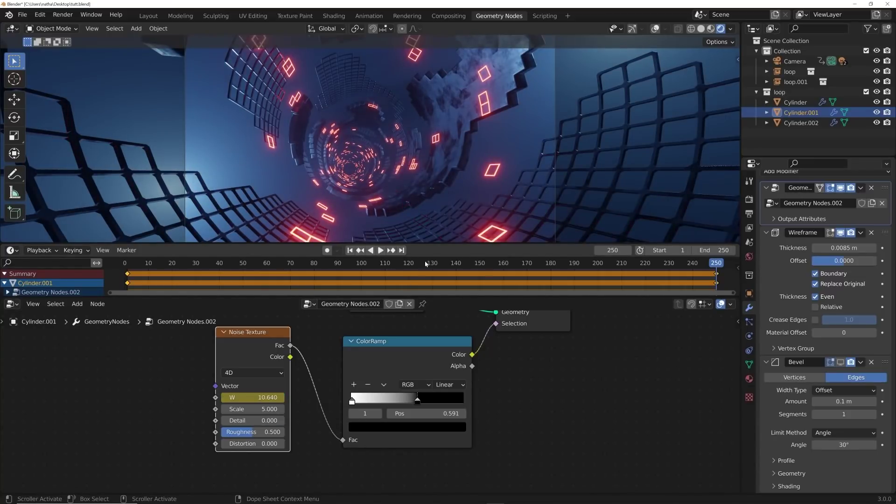
Set the Noise Texture's W to 11.320 at frame 125 and keyframe it
left_click_drag(427, 266, 420, 272)
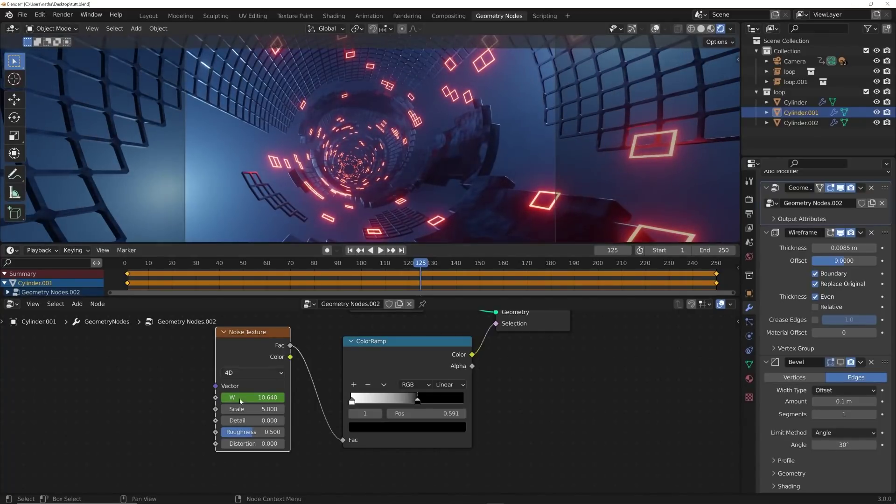
left_click_drag(249, 398, 332, 398)
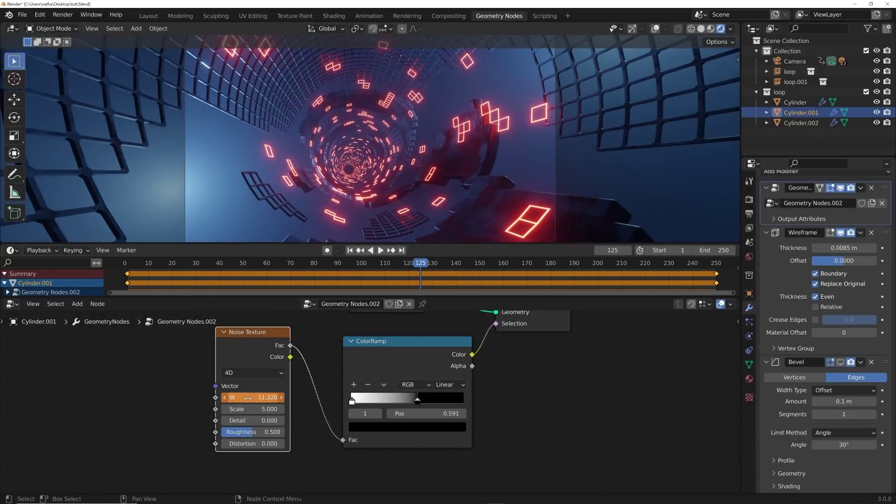
key("i")
Play the animation from the first frame to check the changing glowing squares, and stop it
key("shift+Left")
key("space")
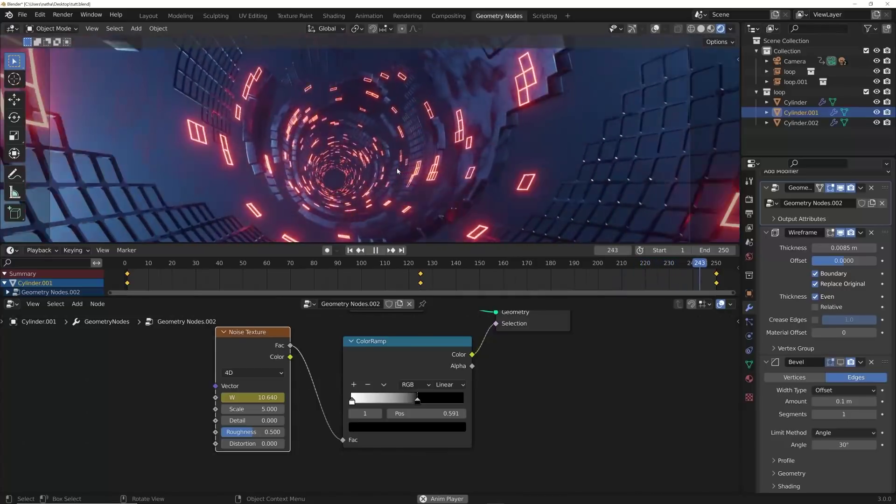
key("space")
In the Layout workspace, turn on gizmos and overlays and make a linked duplicate of the solid tube in place
left_click(150, 17)
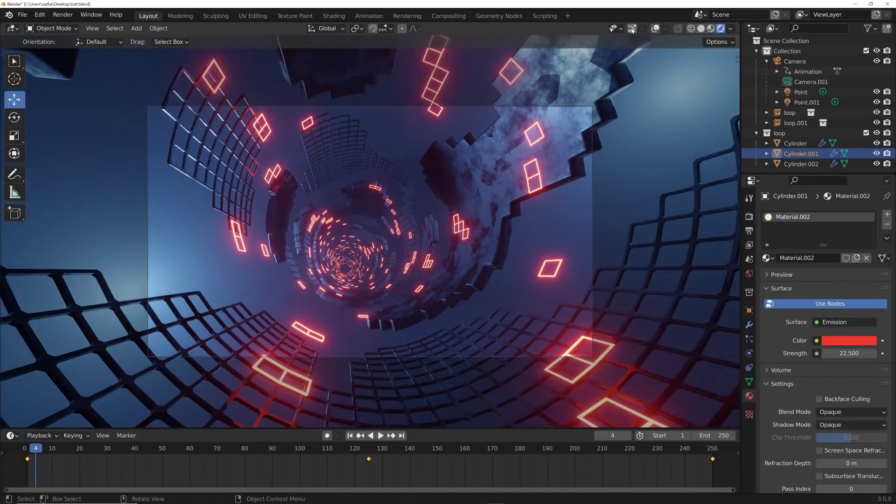
left_click(632, 28)
left_click(655, 29)
left_click(570, 156)
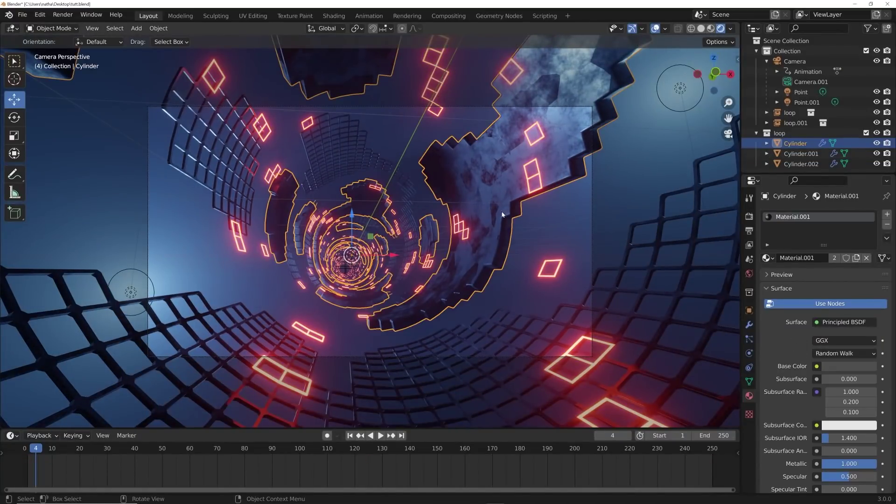
key("alt+d")
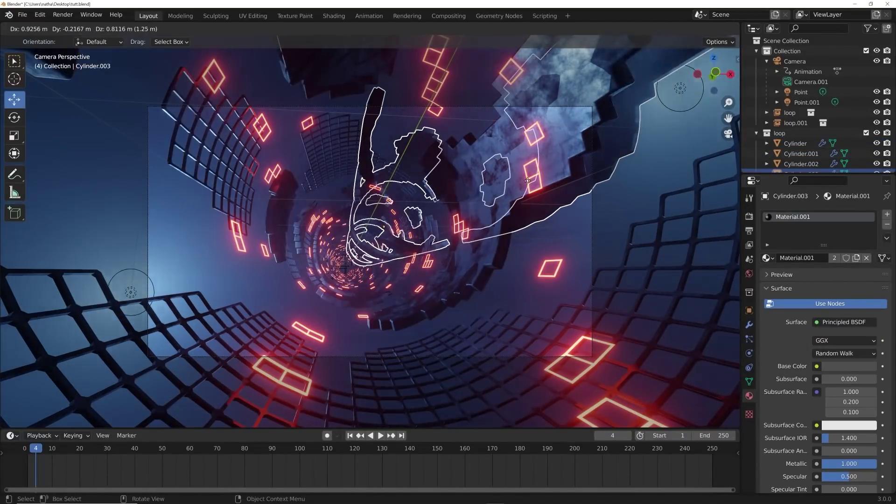
right_click(527, 184)
Set the duplicated tube's X and Y scale to 1.820 and hide the viewport overlays
left_click(748, 311)
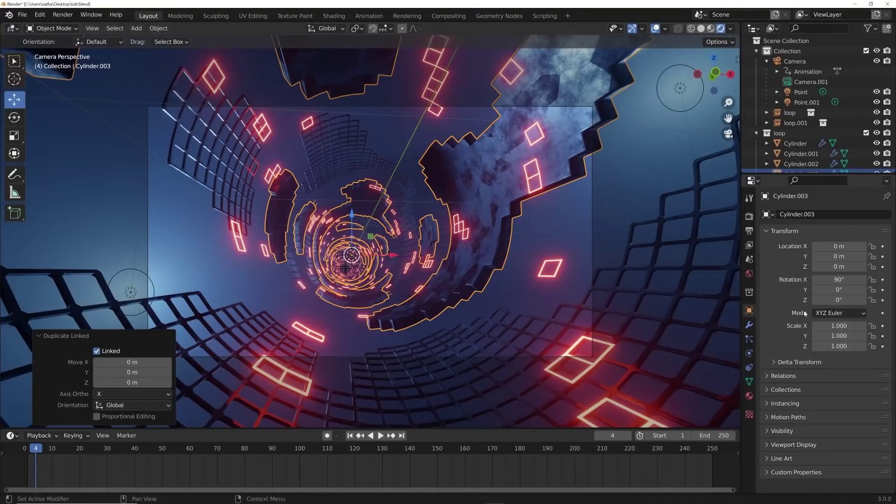
left_click_drag(838, 326, 879, 336)
left_click(656, 28)
Inspect the enlarged outer tube, return to the camera view, and play back the flight before stopping it
middle_click_drag(411, 261, 415, 300)
scroll(415, 300, "up", 7)
key("KP_0")
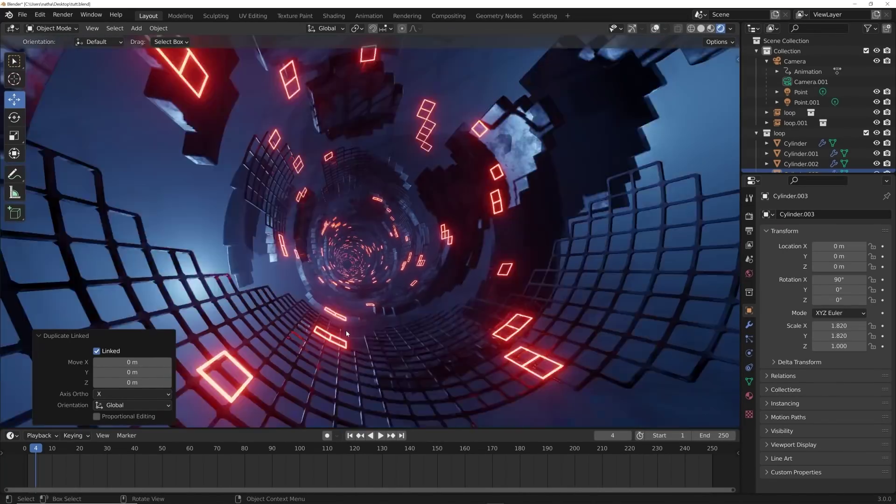
key("space")
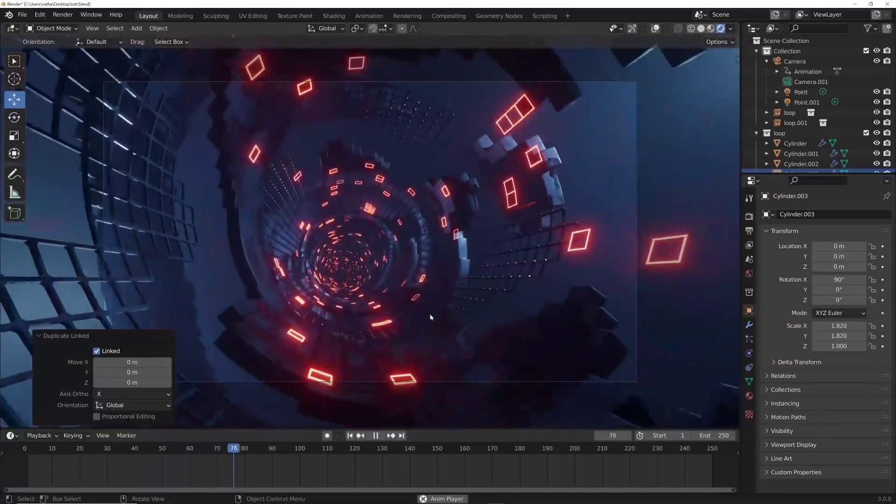
key("space")
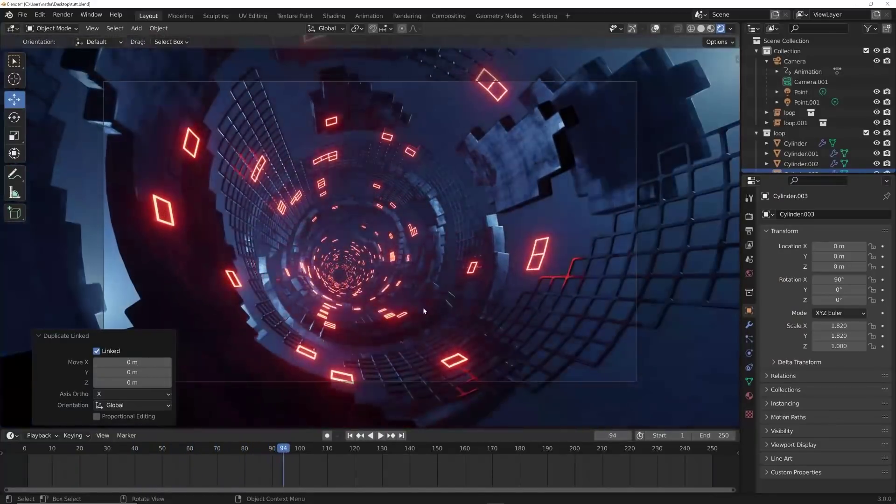
Switch to Concierge Render in the browser and upload tutt.blend from the Desktop to the file manager
left_click(23, 14)
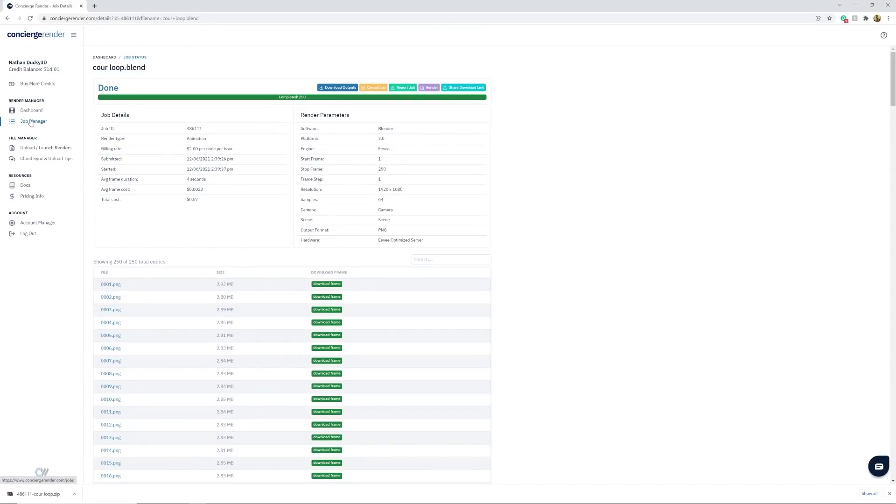
left_click(41, 150)
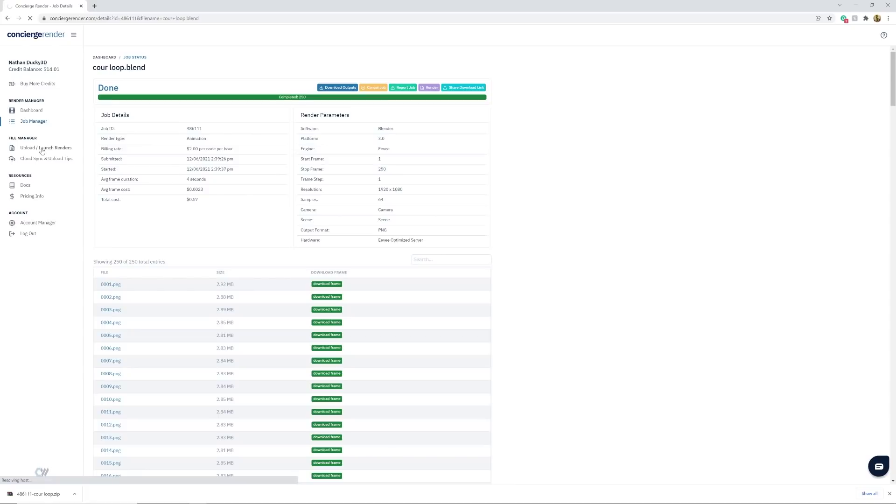
left_click(125, 121)
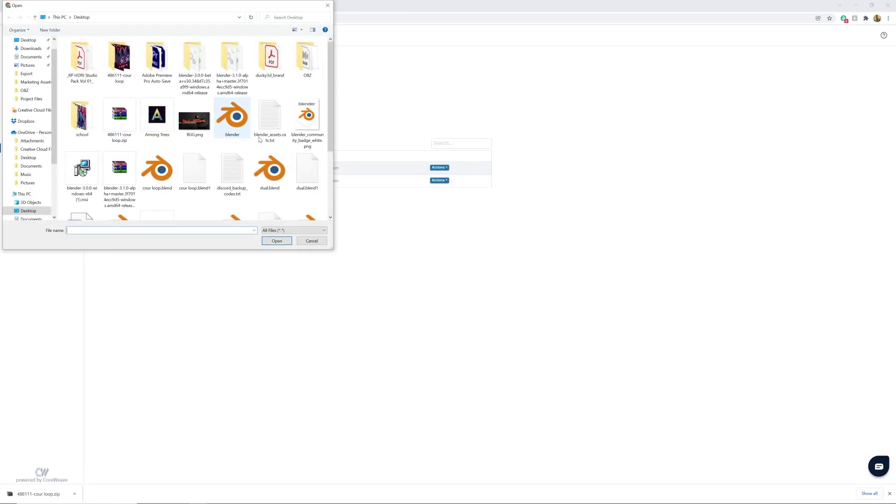
scroll(273, 176, "down", 2)
double_click(306, 148)
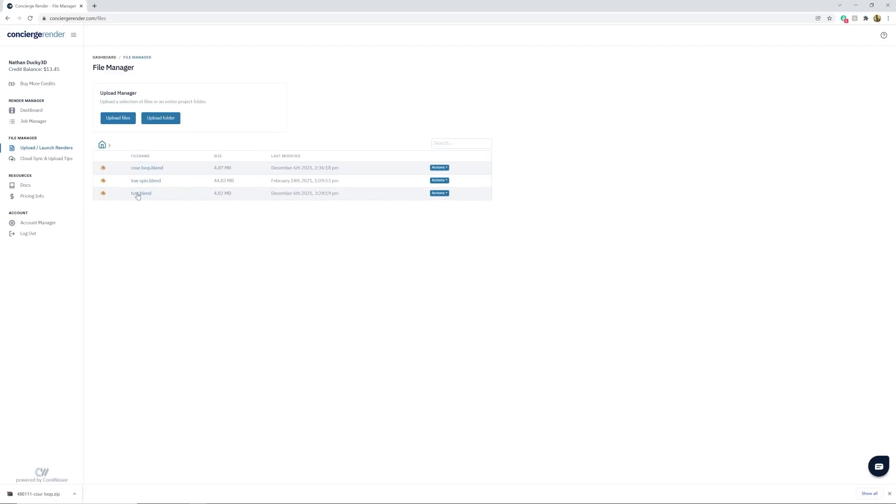
Launch the render of tutt.blend as a Blender 3.0 Eevee animation, with frames 1 to 250, native resolution and the scene's Camera
left_click(445, 194)
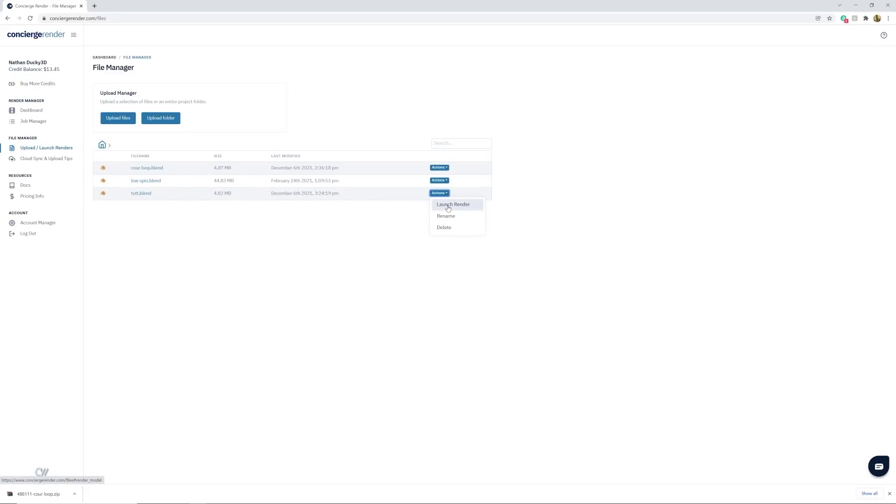
left_click(448, 208)
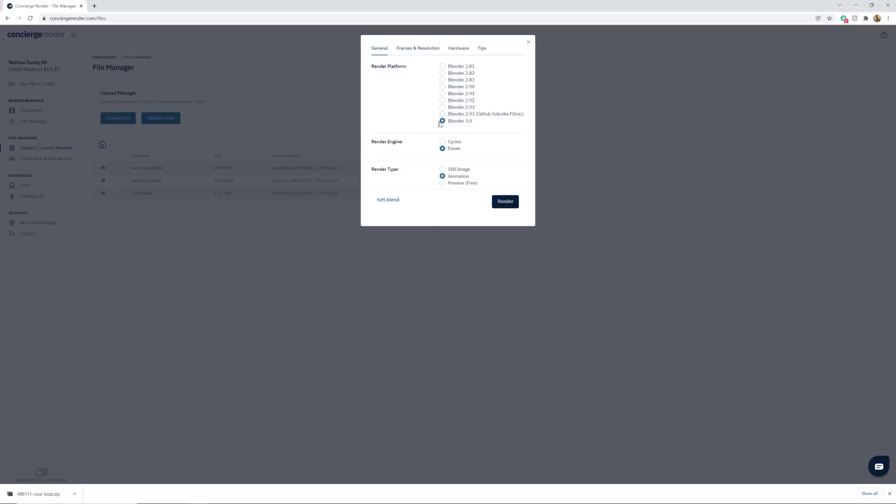
left_click(413, 49)
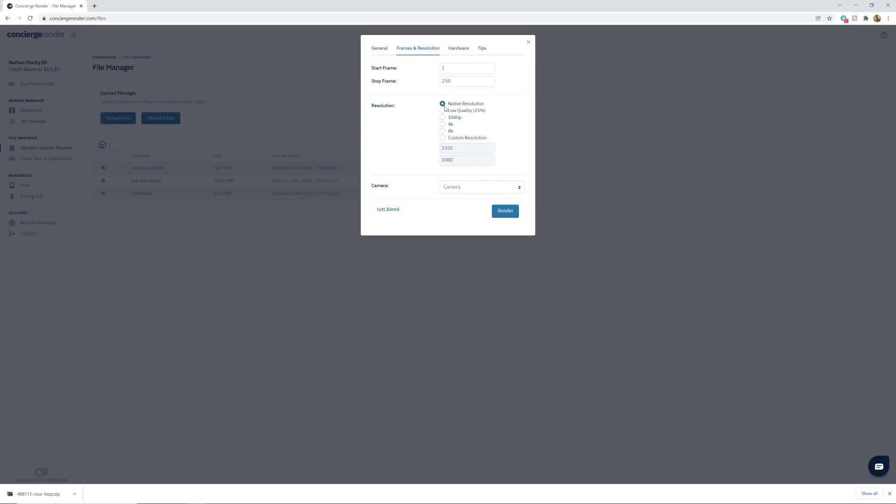
left_click(459, 184)
left_click(459, 188)
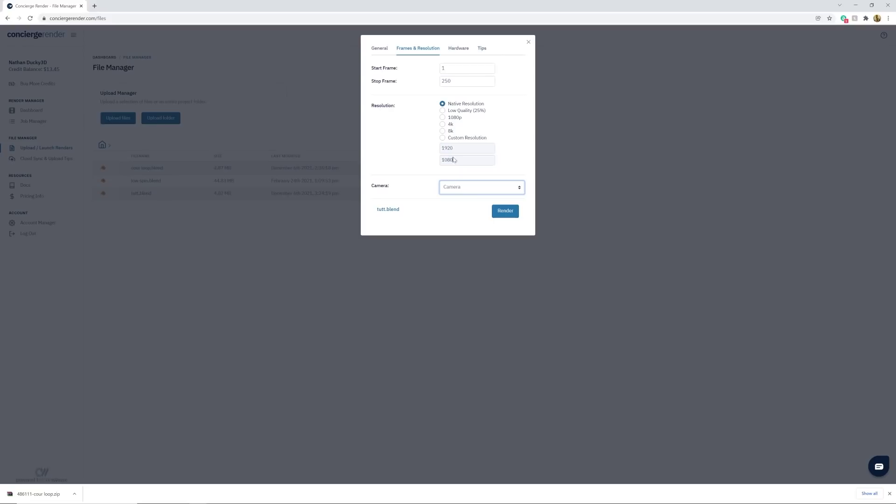
left_click(379, 48)
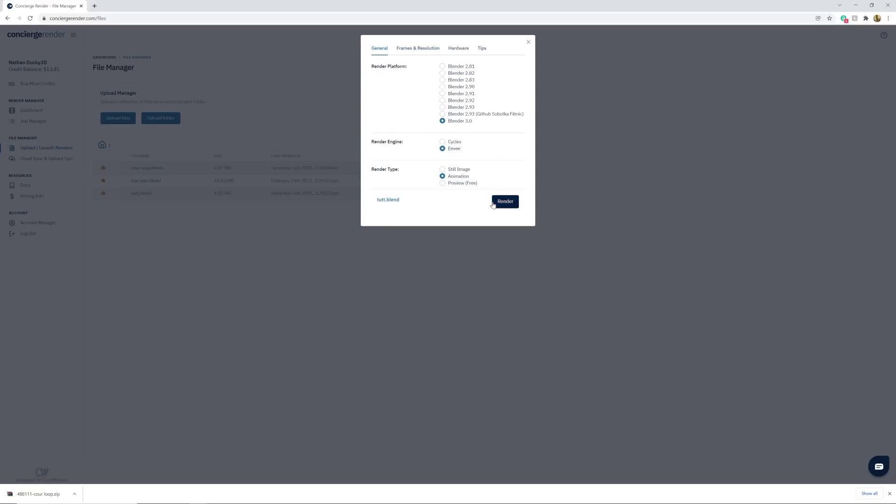
left_click(503, 202)
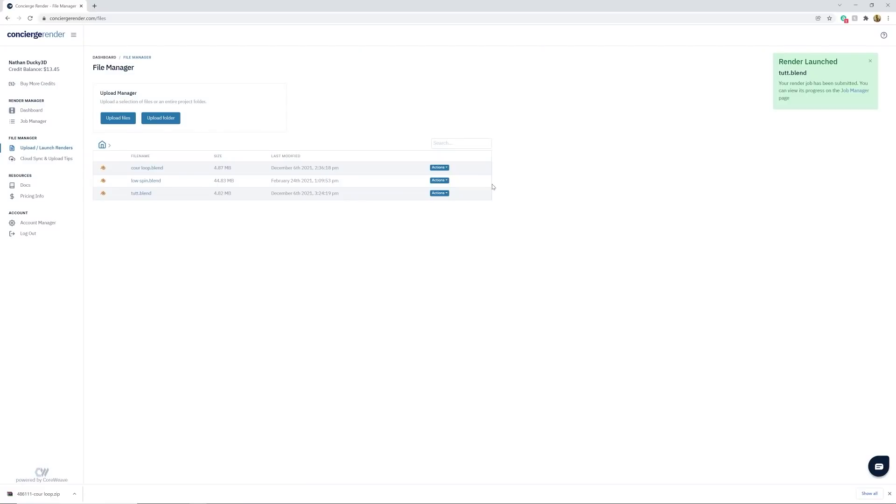
Open the tutt.blend render job's details and download all of its output frames
left_click(847, 92)
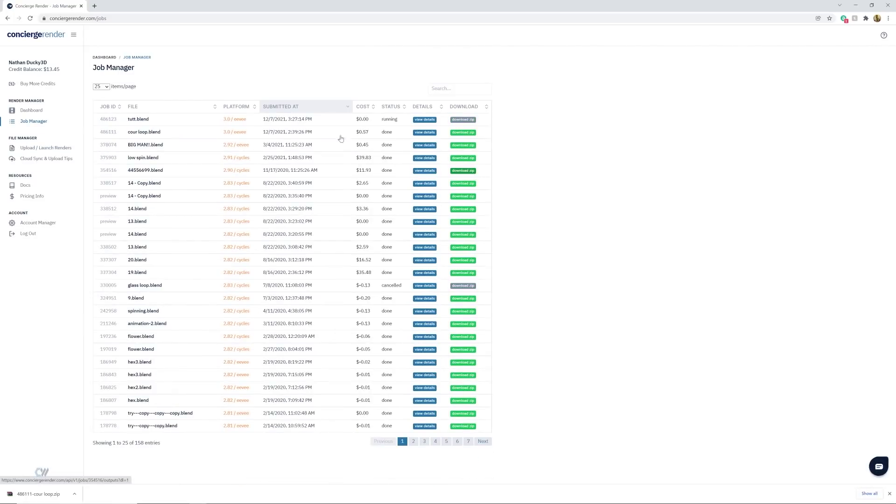
left_click(422, 119)
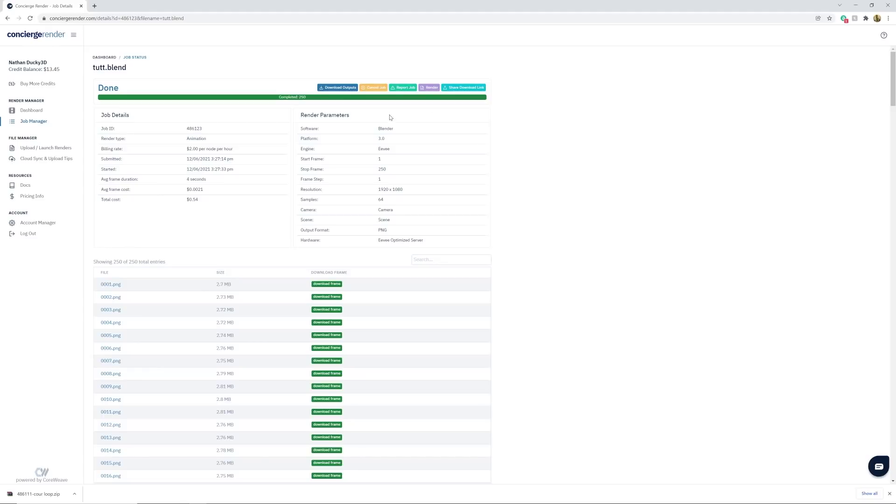
left_click(346, 89)
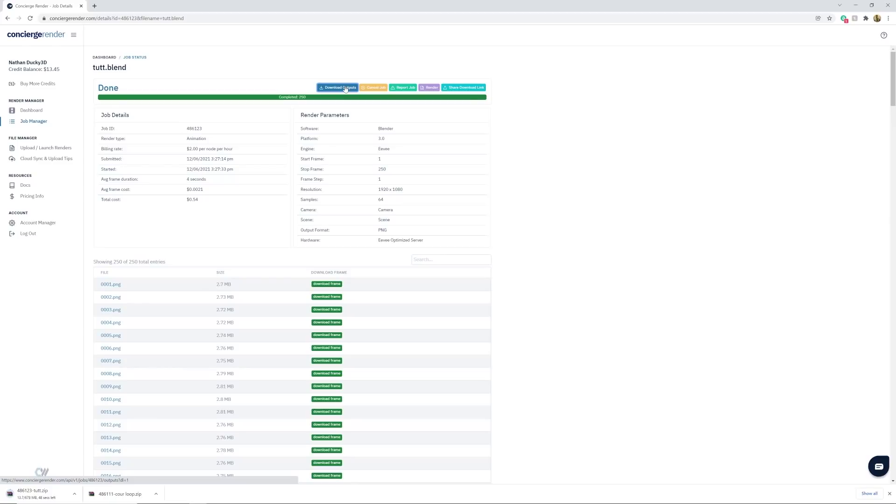